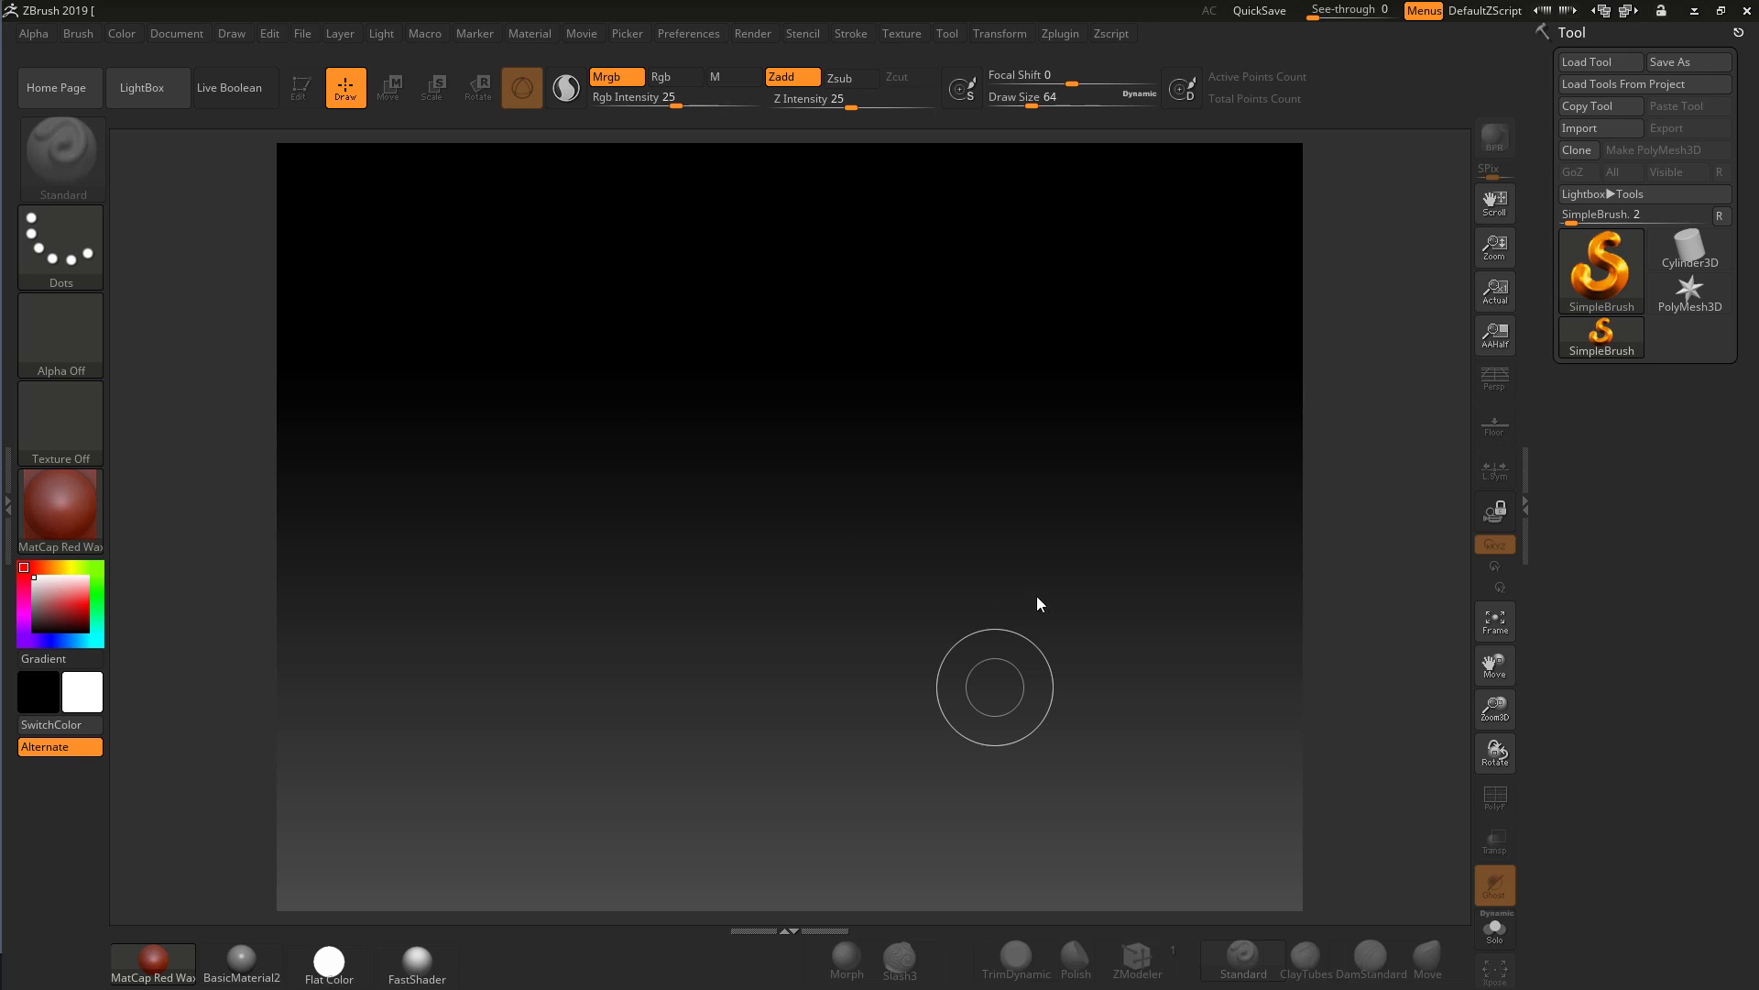
# - Draw a Cylinder3D primitive on the canvas and enter Edit mode
pyautogui.click(1600, 266)
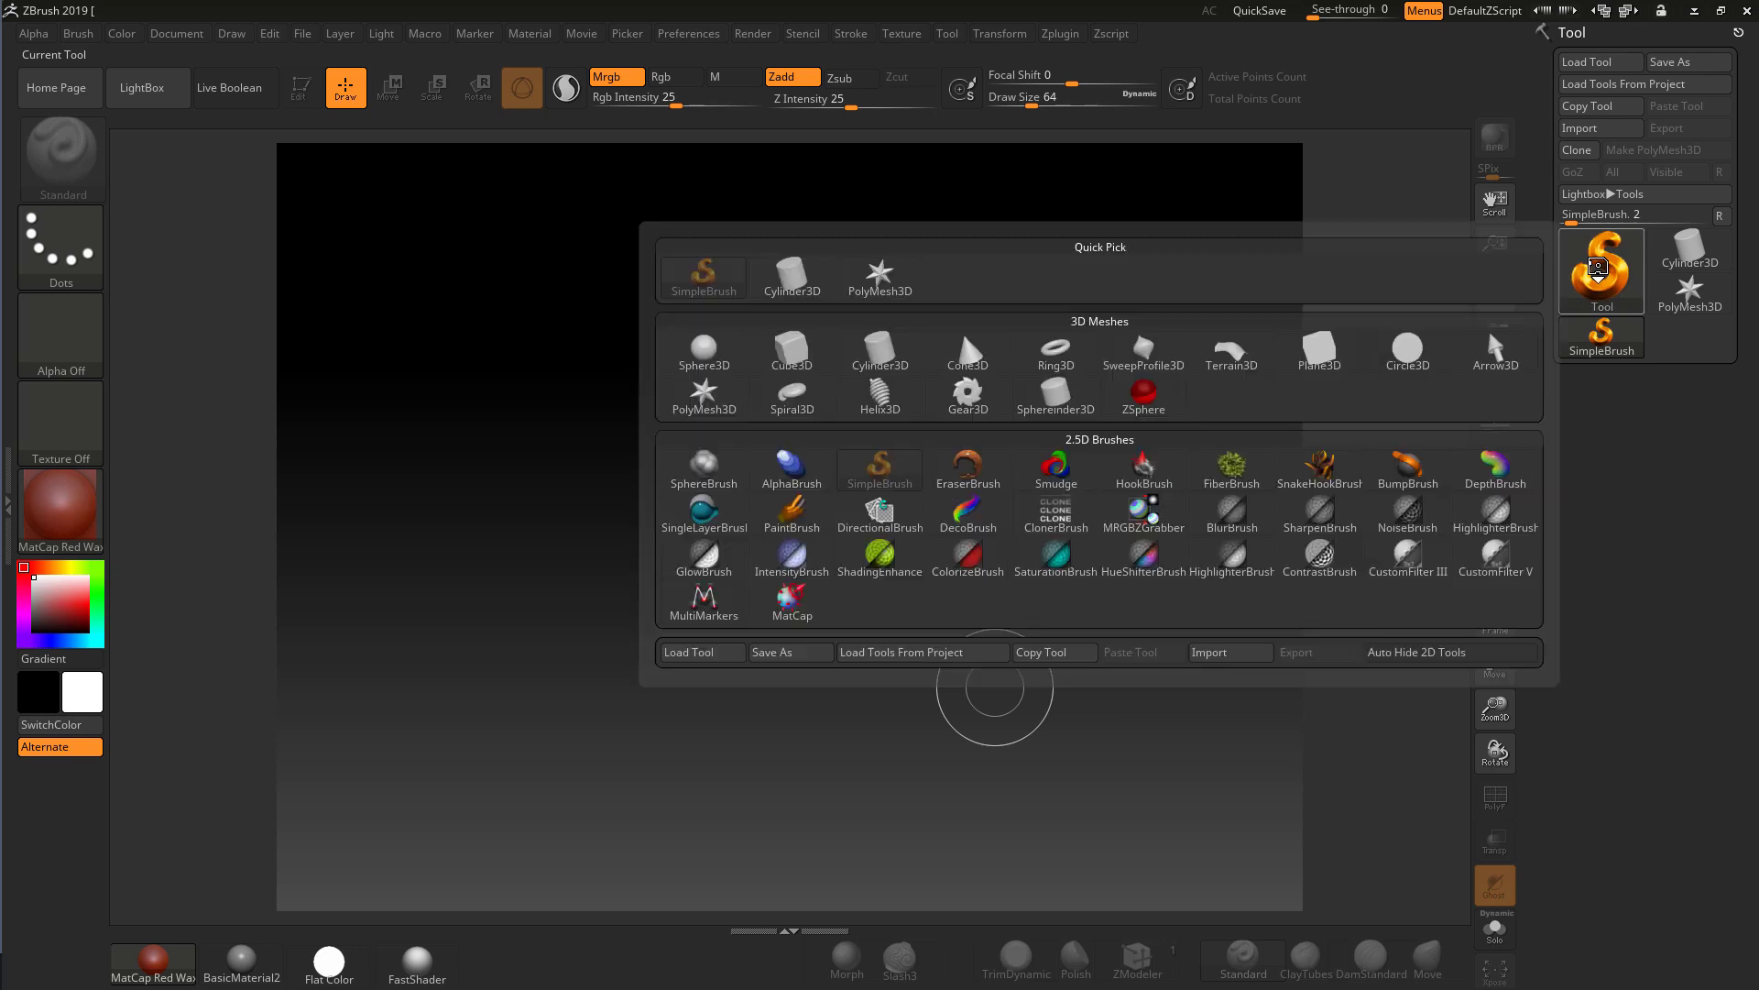
pyautogui.click(880, 352)
pyautogui.moveTo(798, 429); pyautogui.dragTo(794, 639)
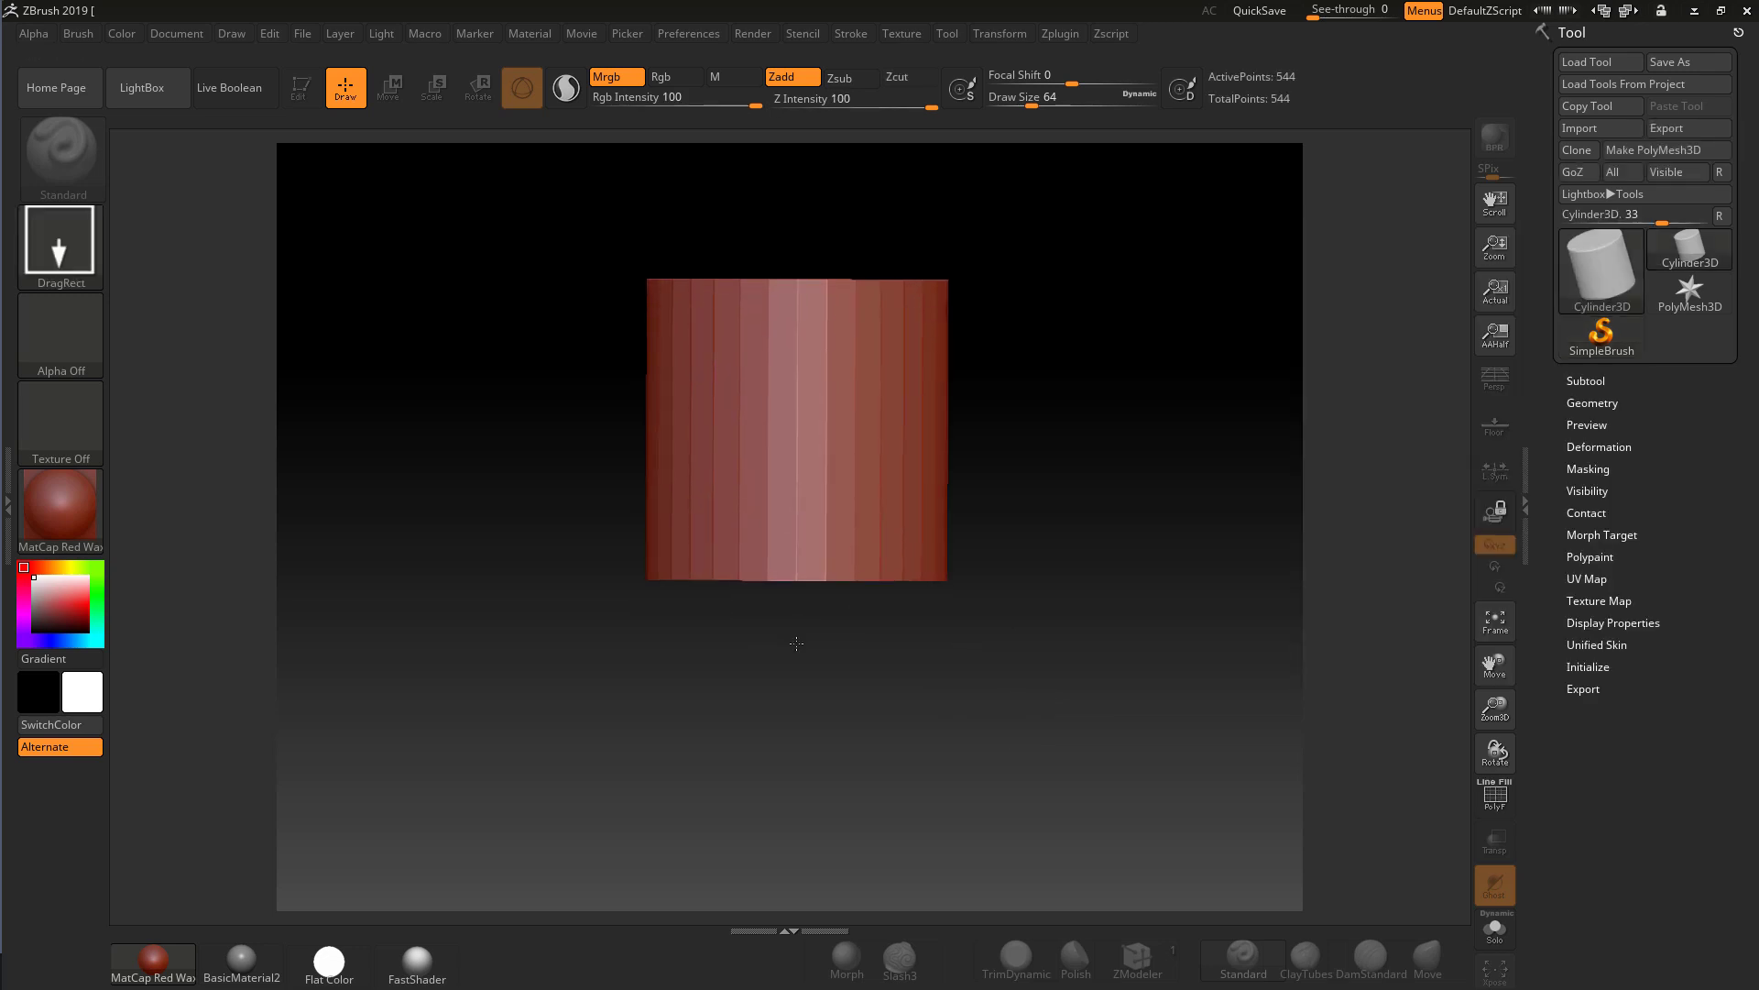
pyautogui.click(299, 87)
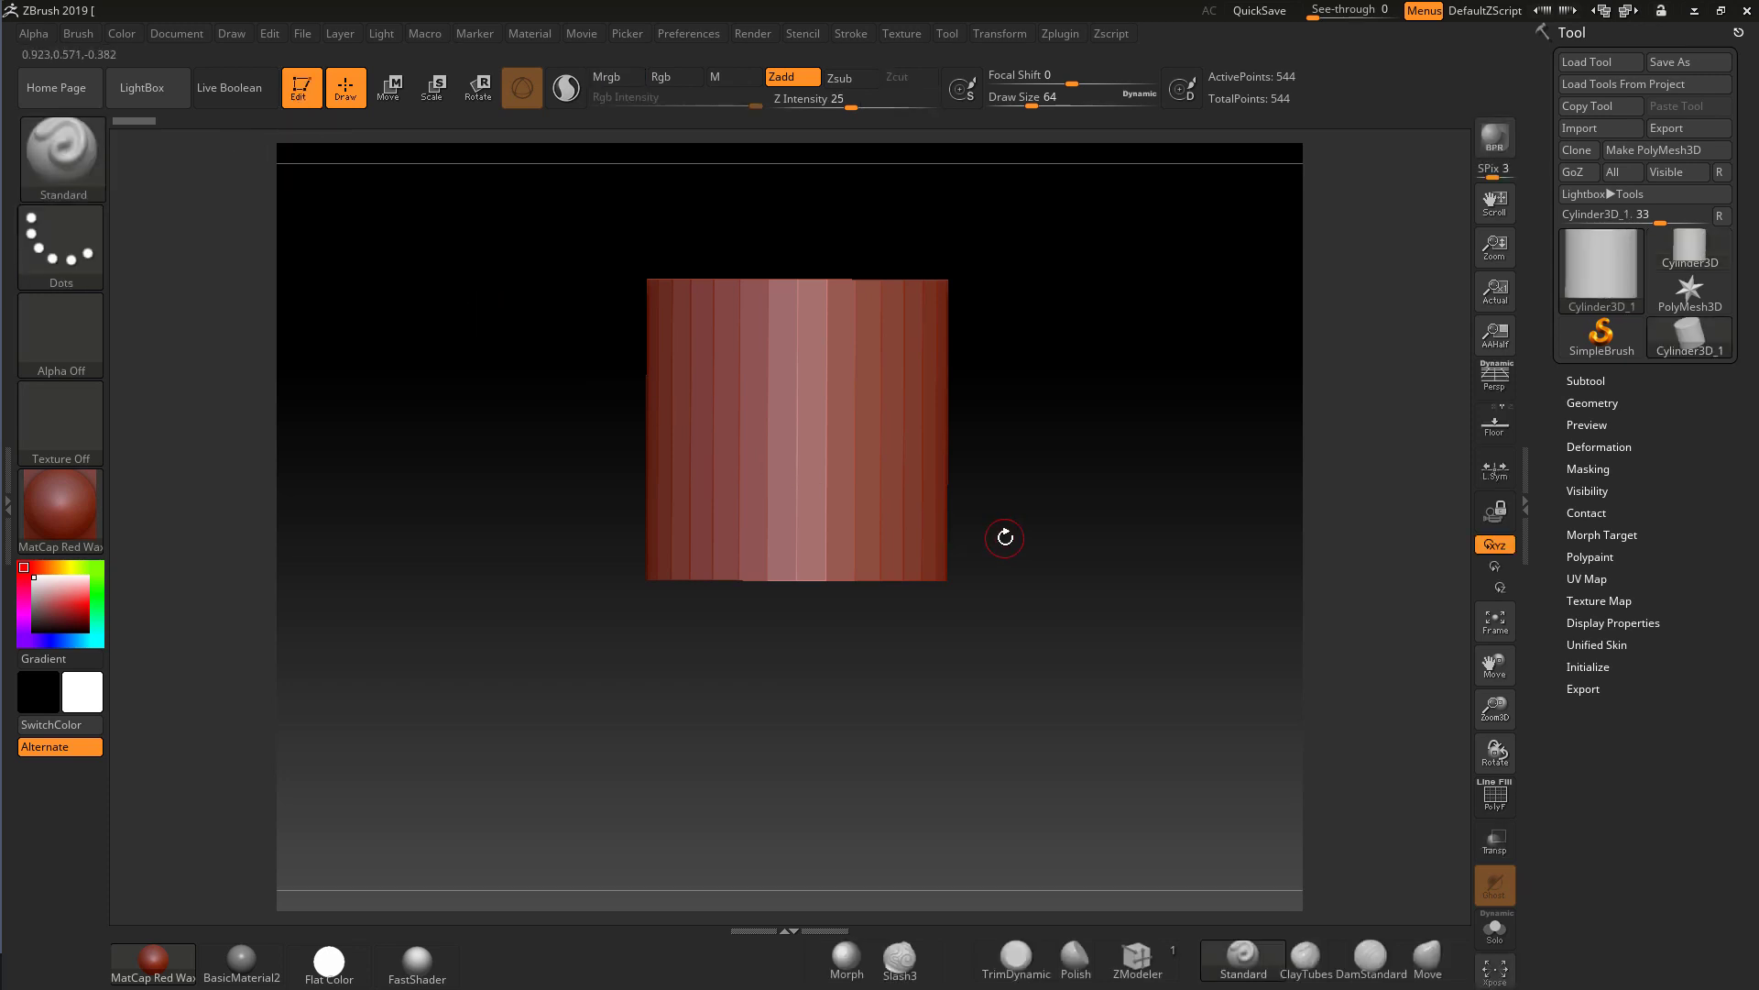
# - Display the cylinder's polyframe and convert the primitive to a PolyMesh3D
pyautogui.moveTo(1086, 542); pyautogui.dragTo(1080, 621)
pyautogui.moveTo(1222, 581); pyautogui.dragTo(1252, 660)
pyautogui.click(1495, 794)
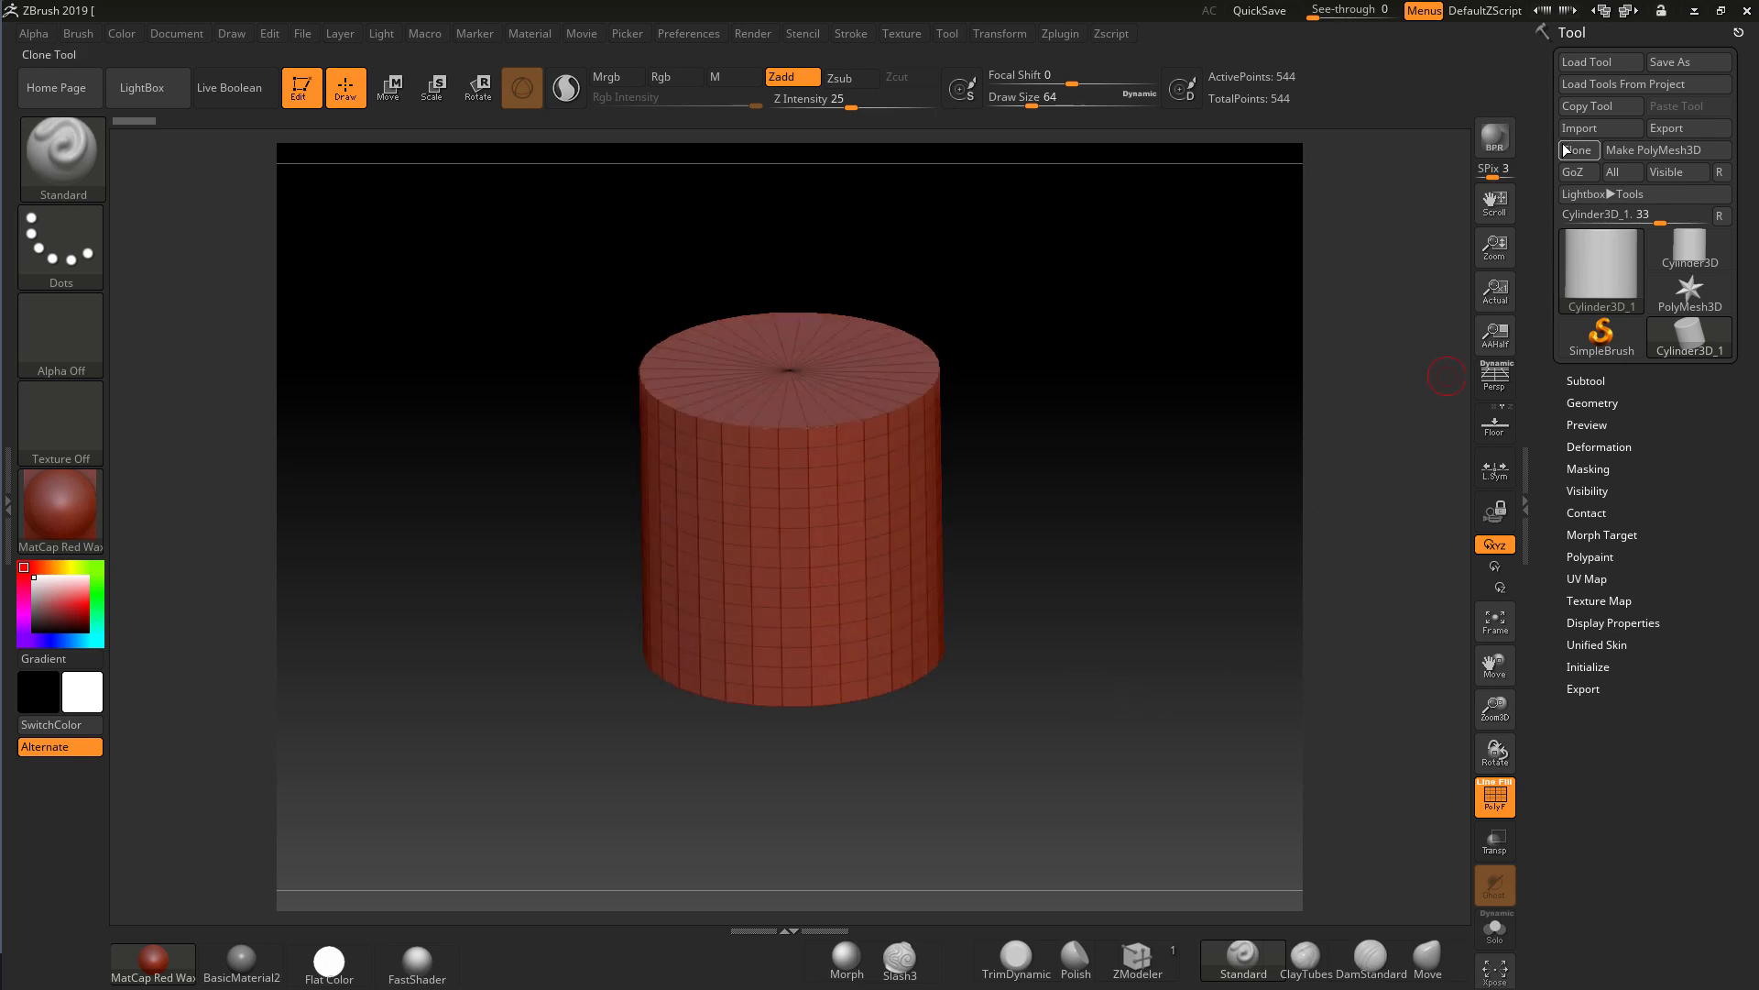
pyautogui.click(1623, 153)
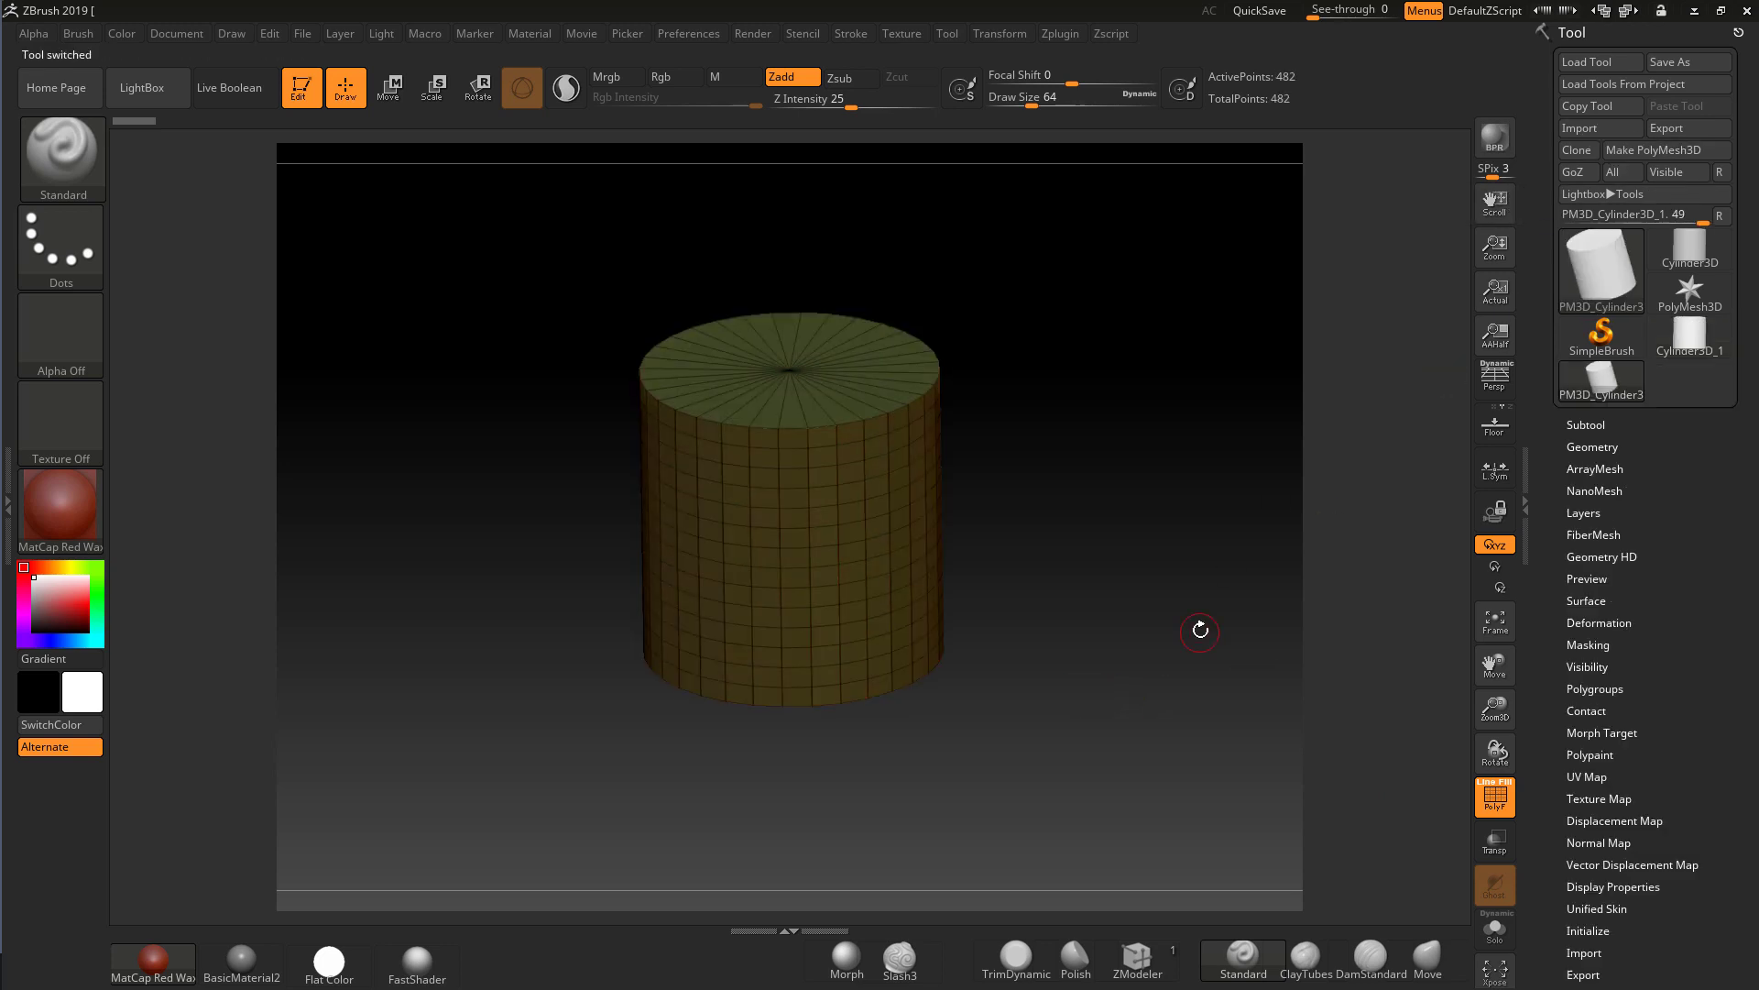
pyautogui.moveTo(1200, 623); pyautogui.dragTo(1096, 499)
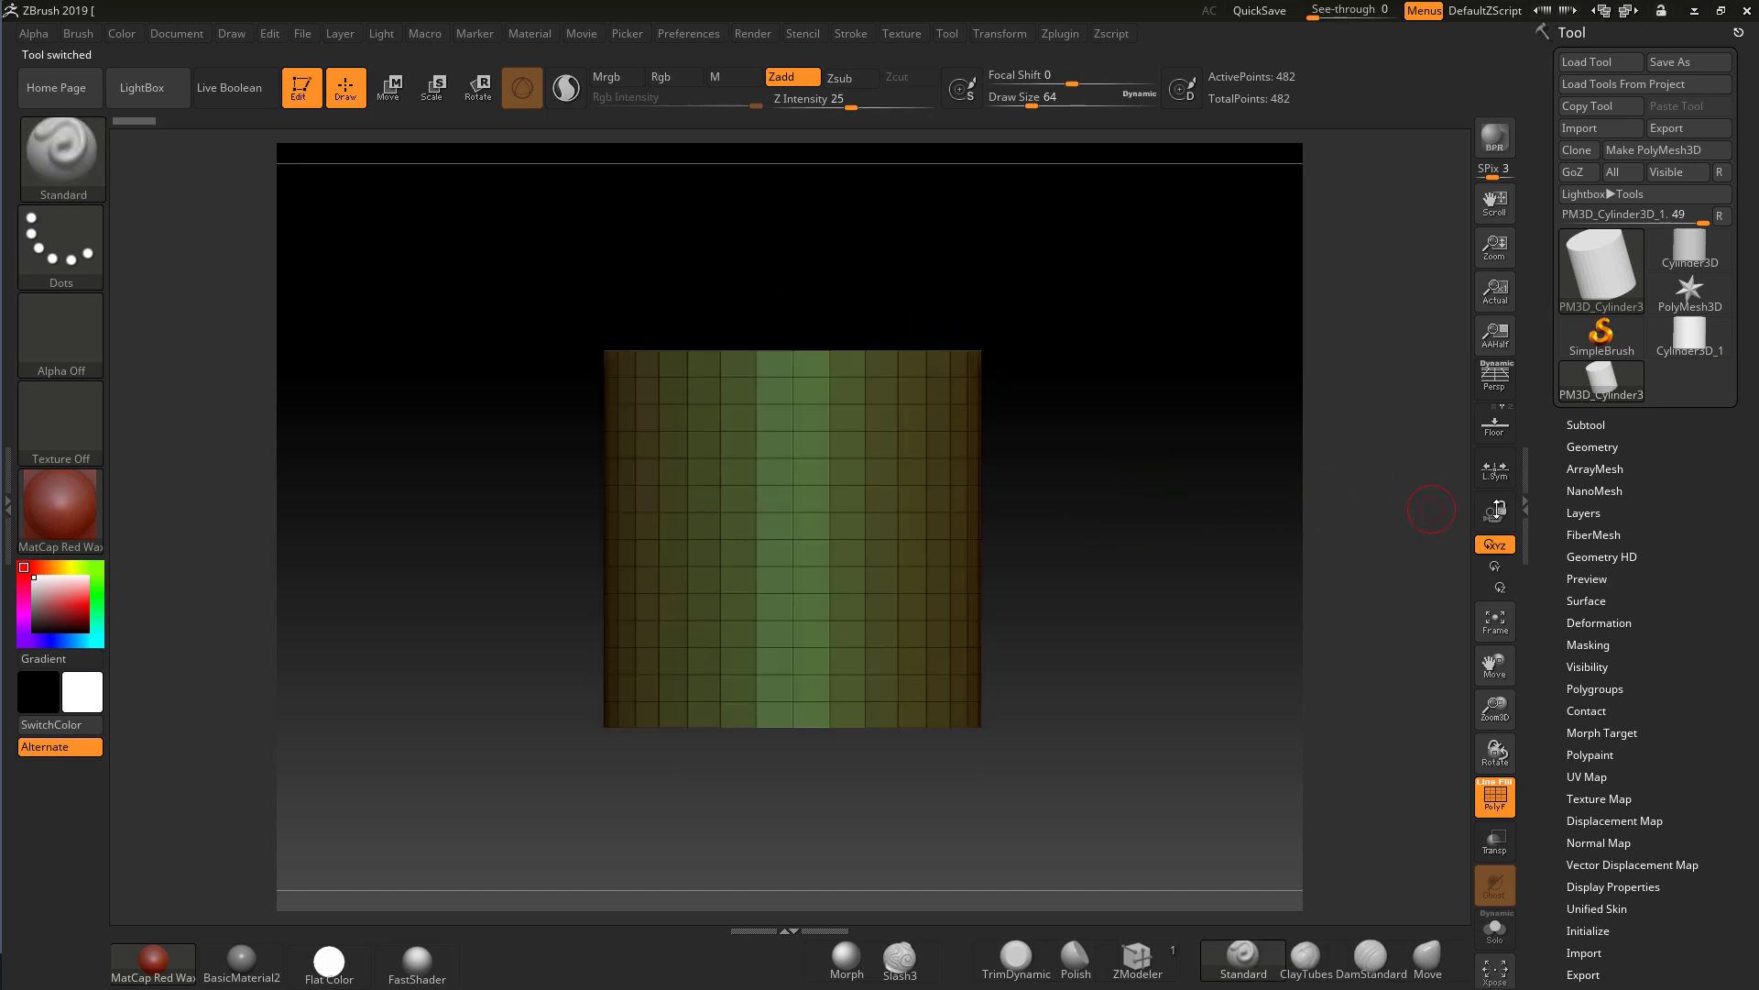
# - Try Dynamic Subdiv smoothing on the cylinder, then turn it off again
pyautogui.click(1592, 446)
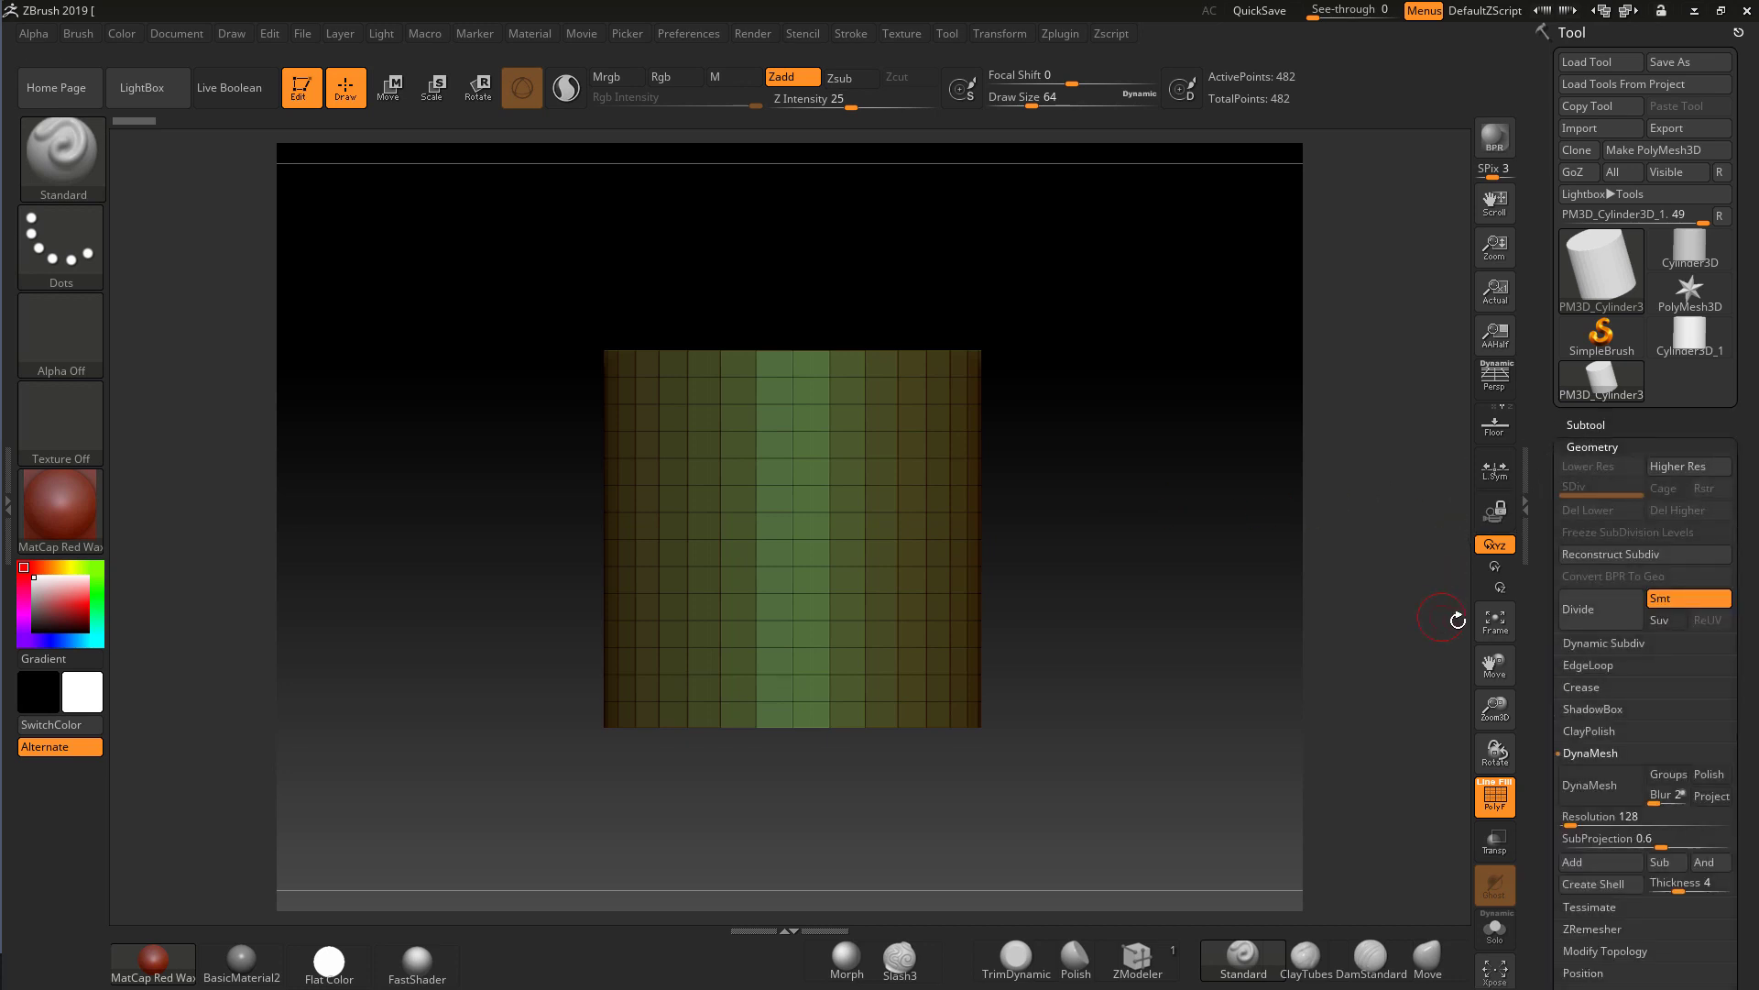
pyautogui.click(1582, 643)
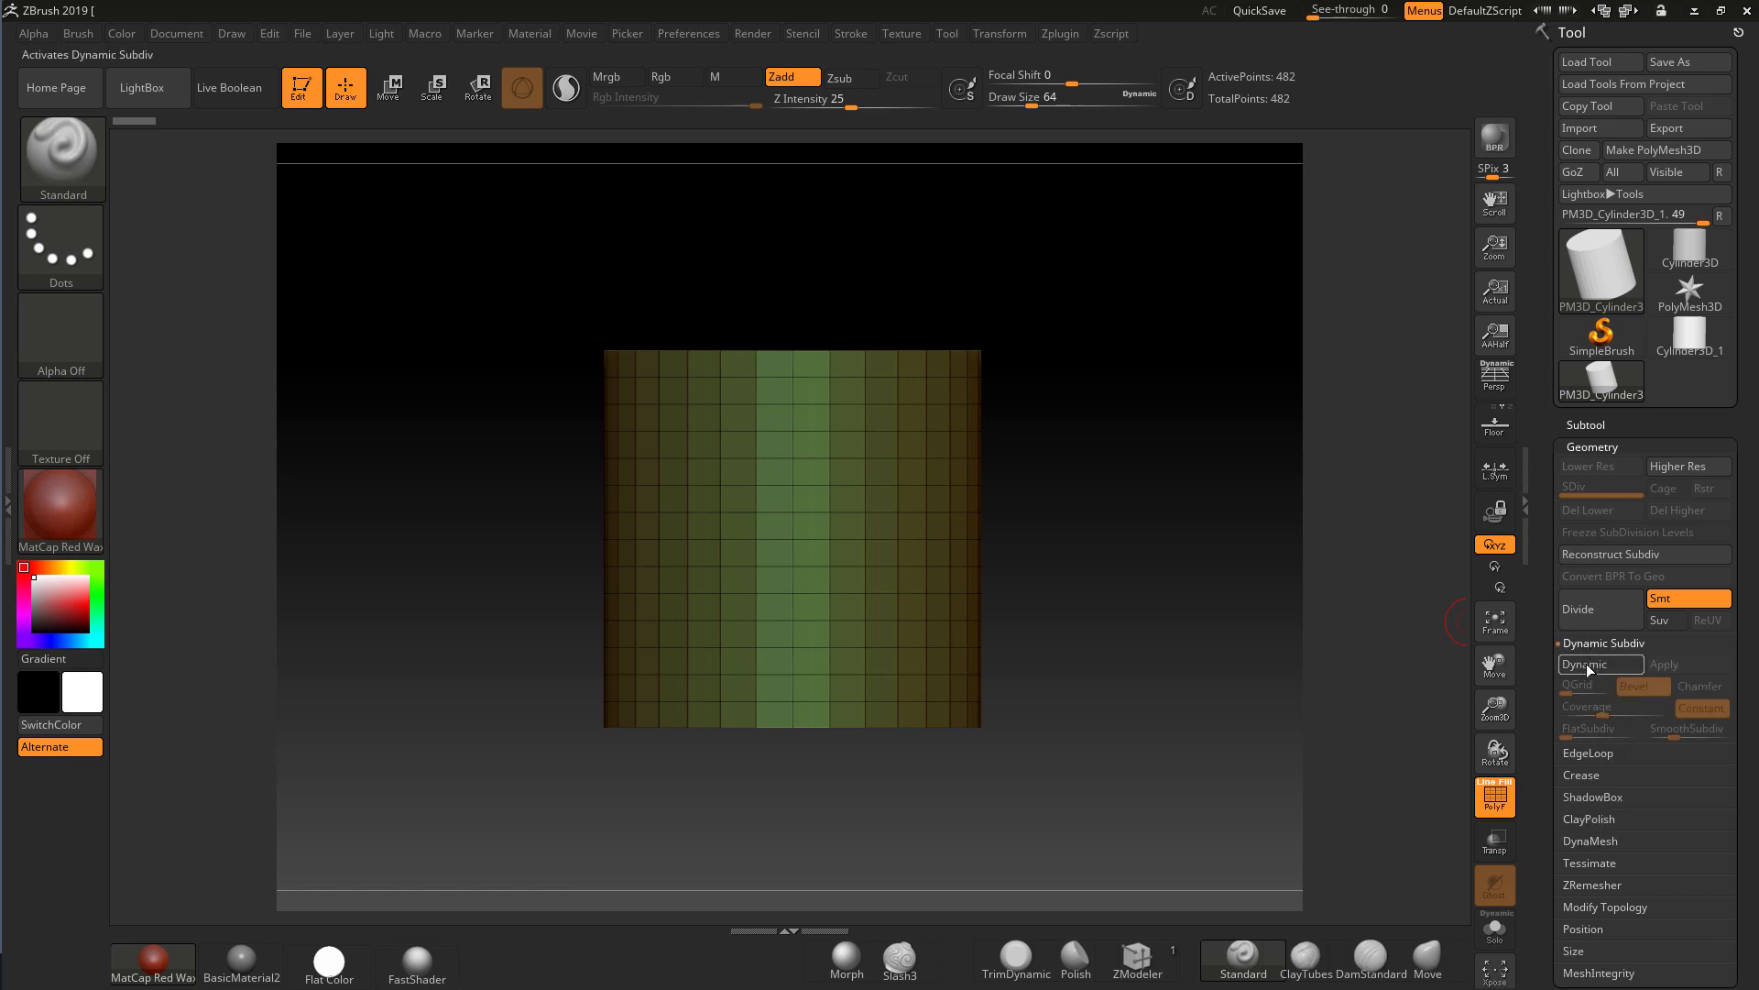
pyautogui.click(1588, 665)
pyautogui.click(1588, 666)
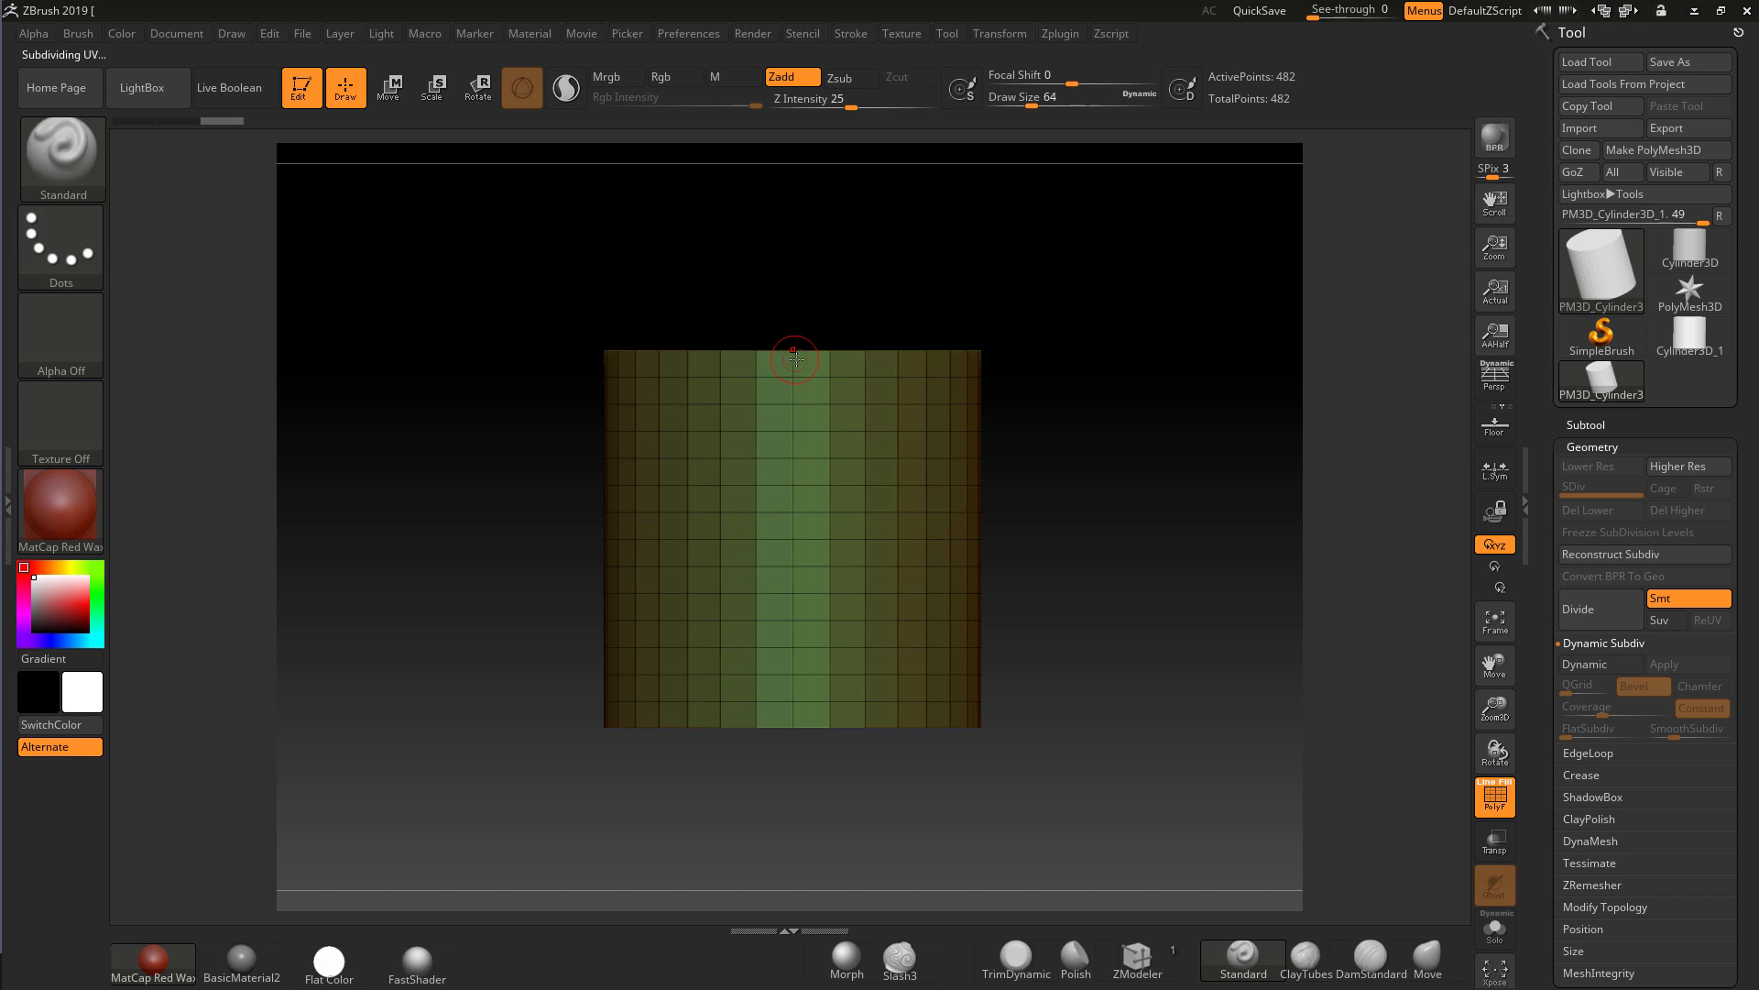
# - Crease the cylinder's sharp edges using a crease tolerance of 45
pyautogui.moveTo(1141, 500); pyautogui.dragTo(1060, 477)
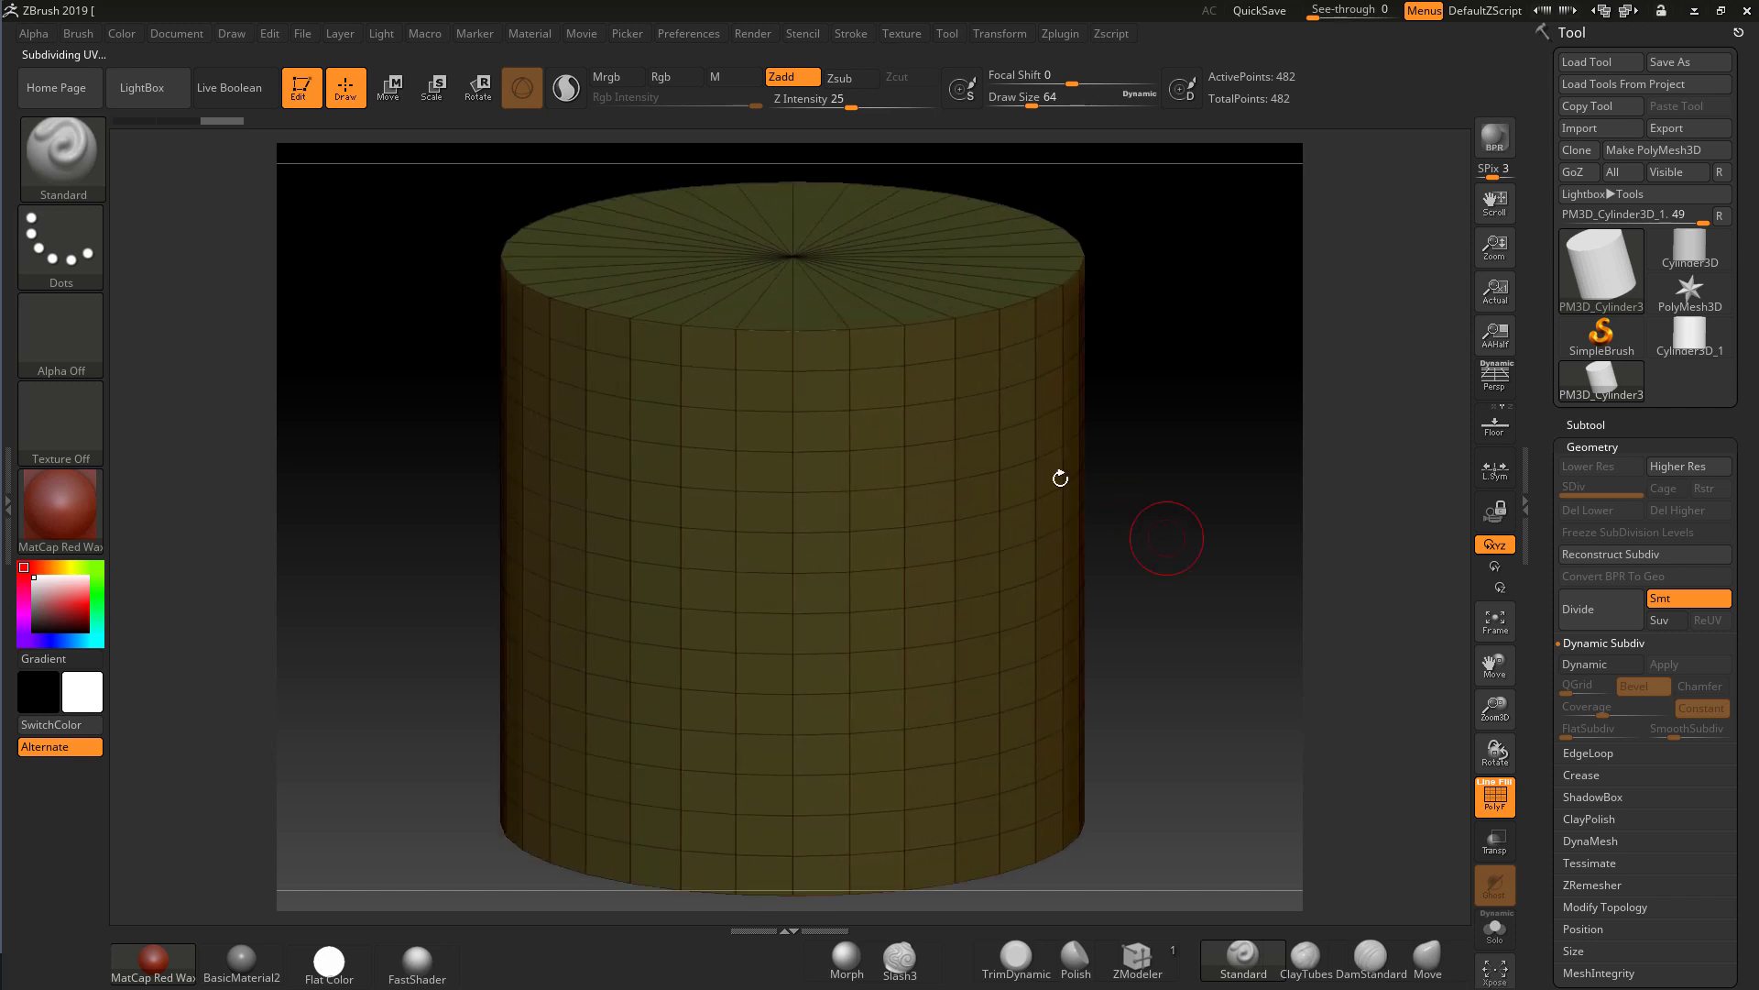
pyautogui.click(1597, 777)
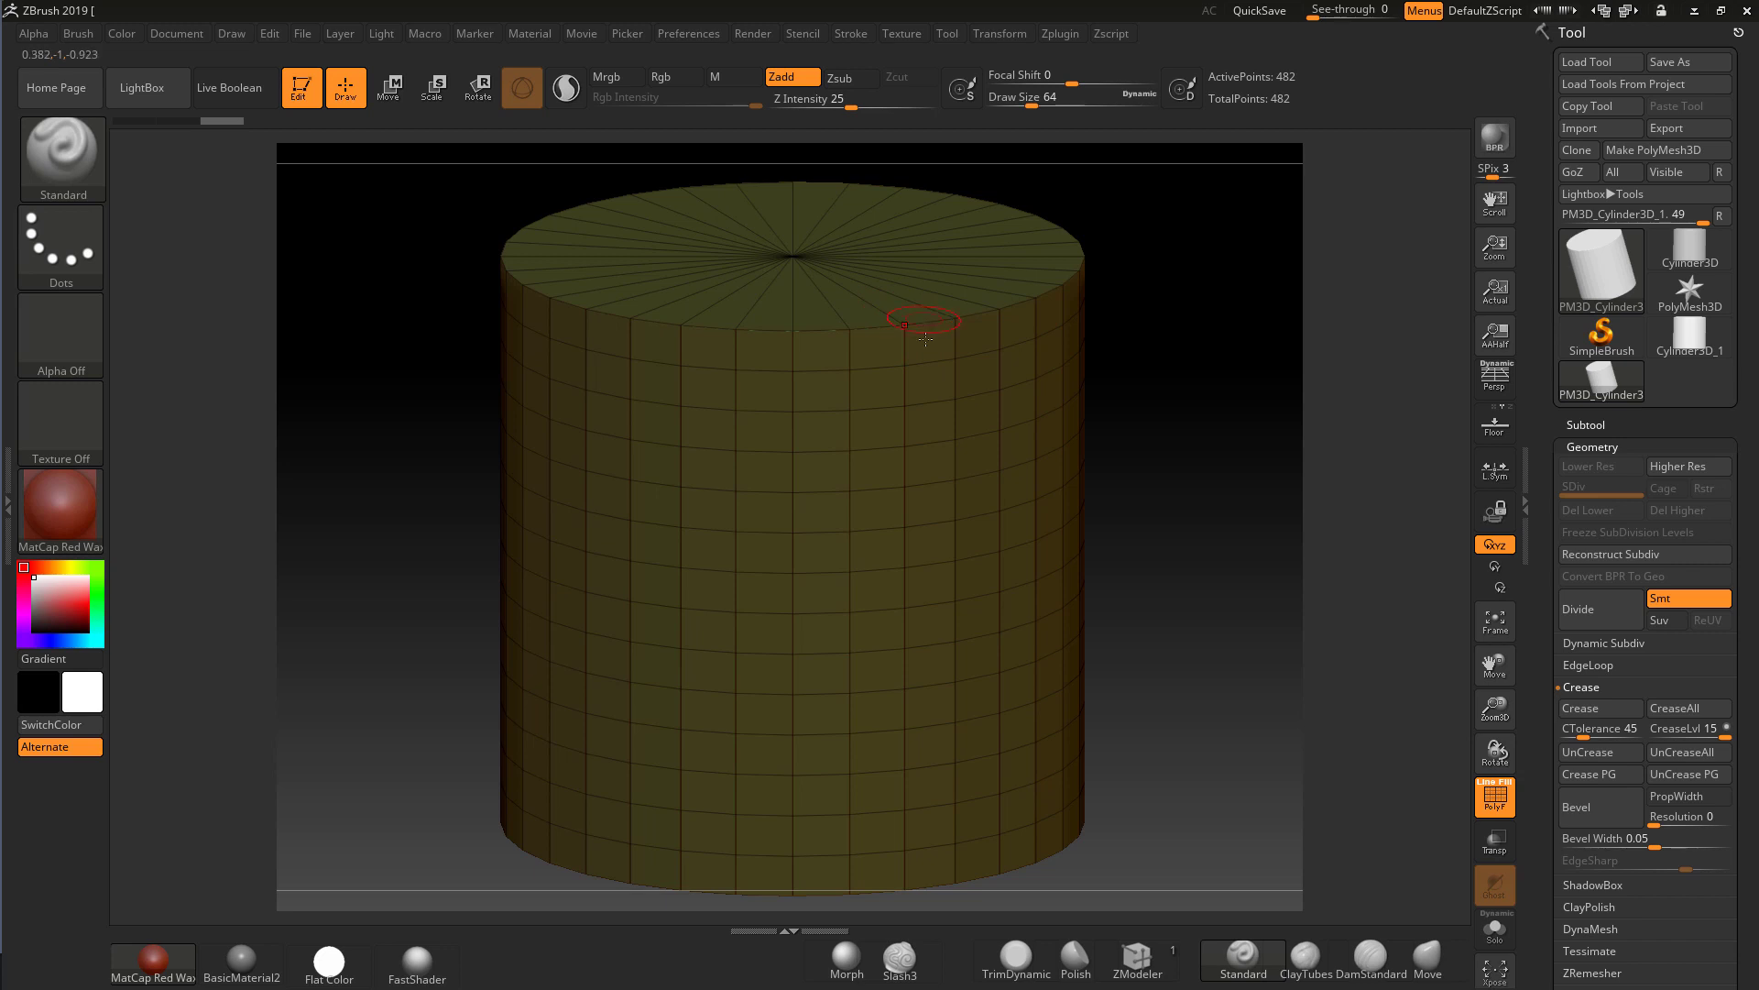
pyautogui.click(1585, 708)
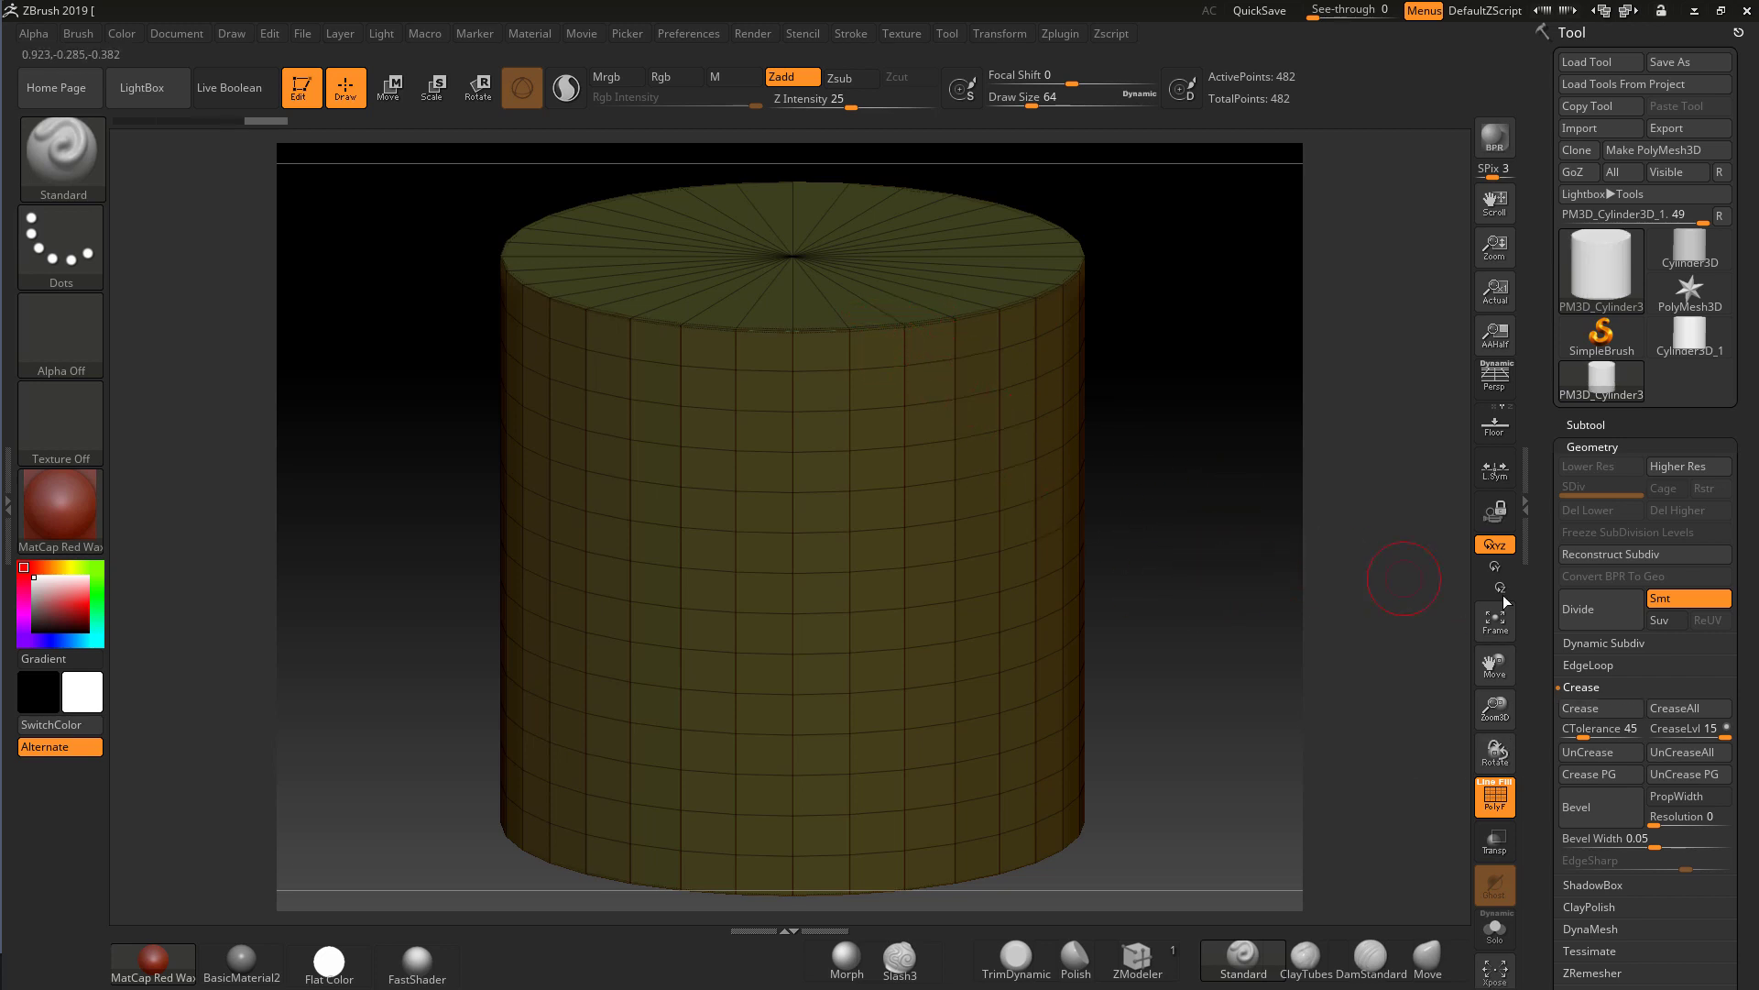
# - Divide the creased cylinder up to subdivision level 6 and hide its polyframe
pyautogui.click(1582, 612)
pyautogui.click(1582, 612)
pyautogui.click(1582, 612)
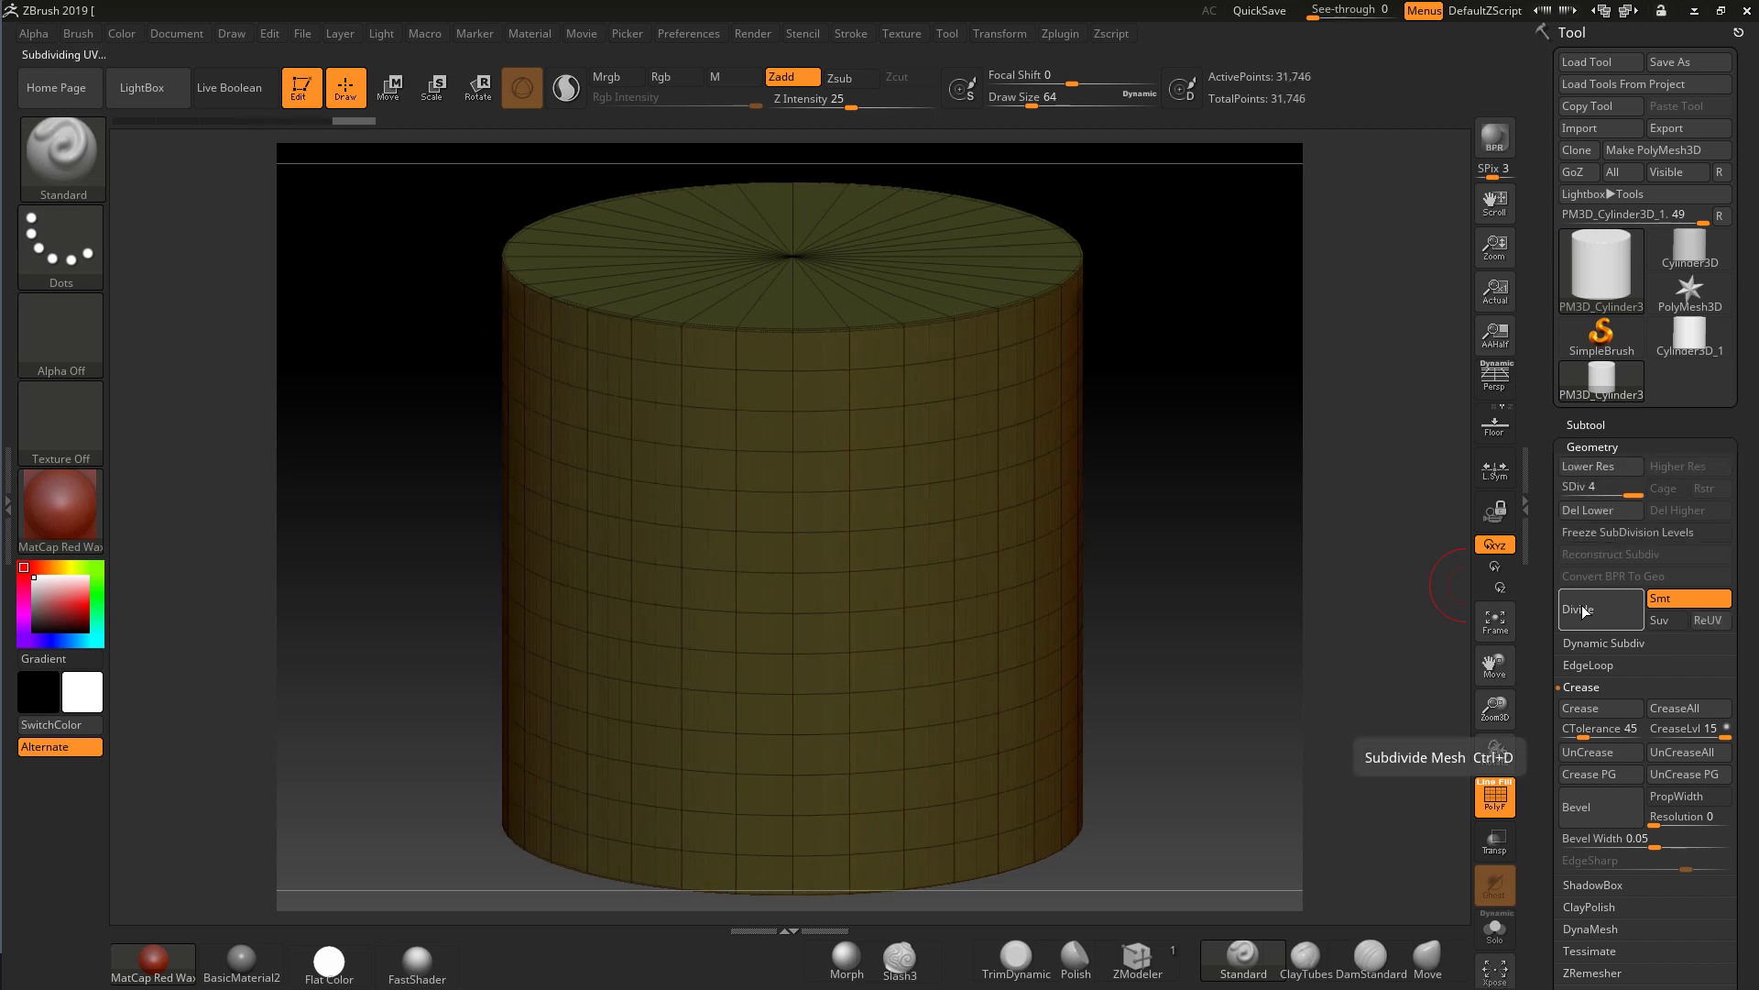
pyautogui.click(1583, 612)
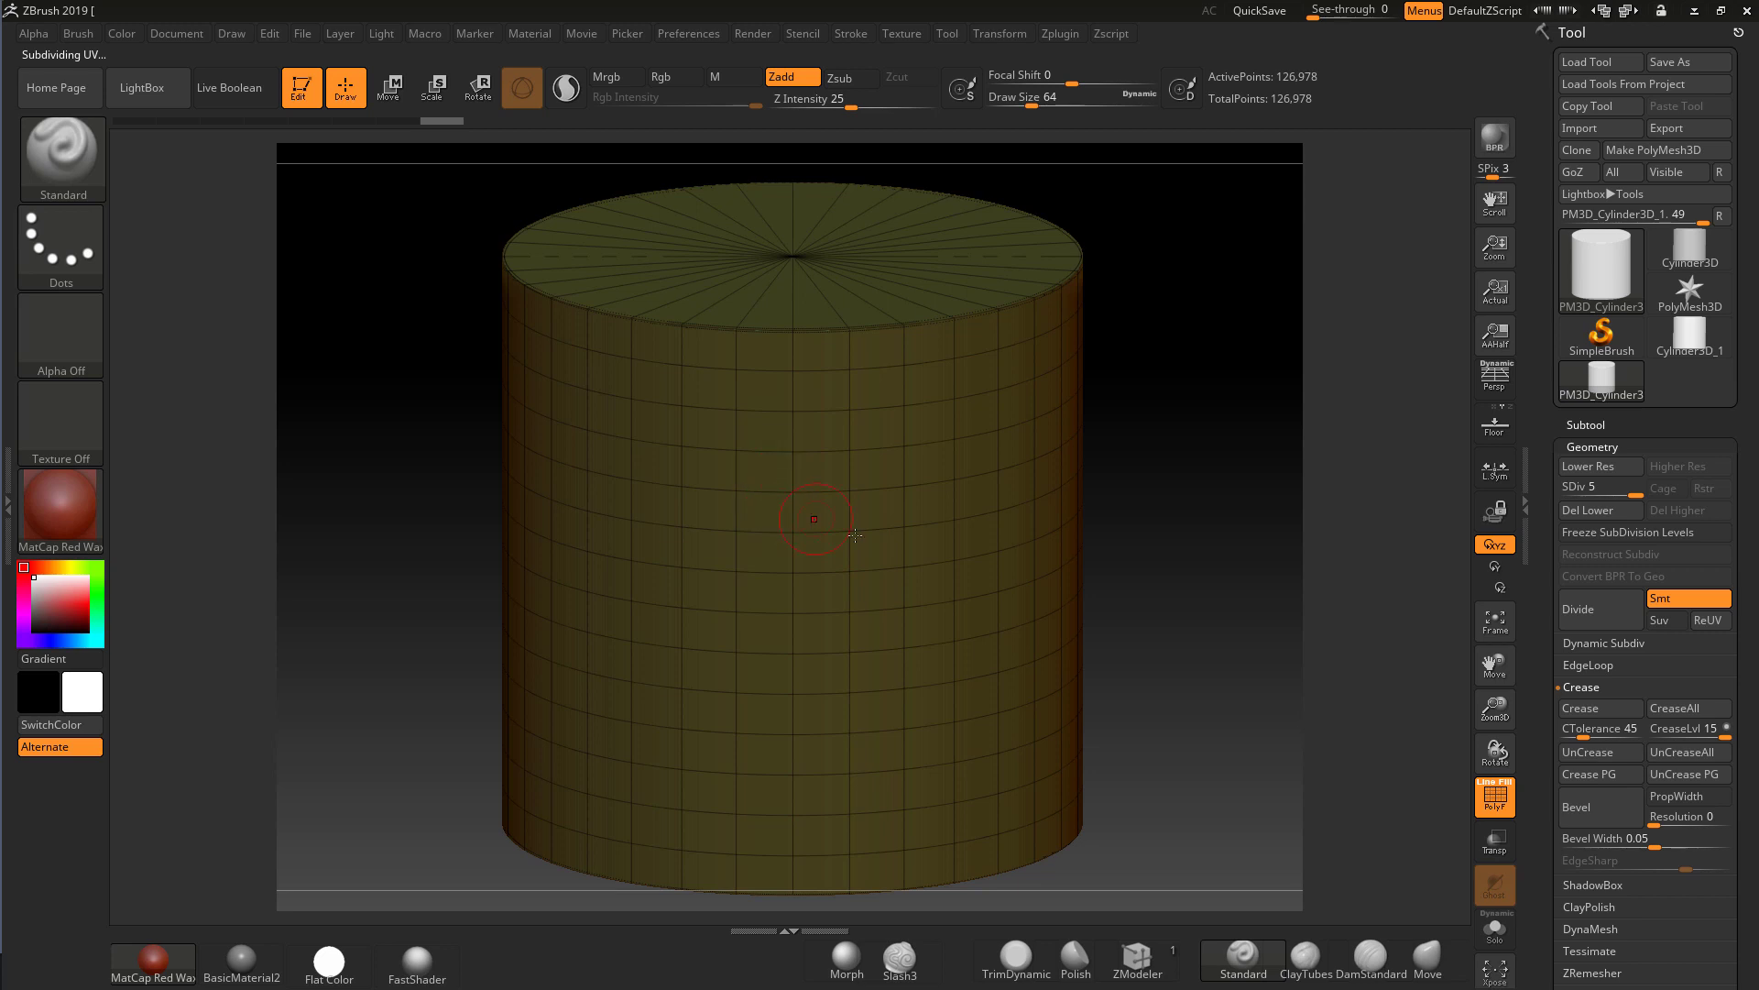
pyautogui.click(1582, 612)
pyautogui.moveTo(1272, 578); pyautogui.dragTo(1136, 531)
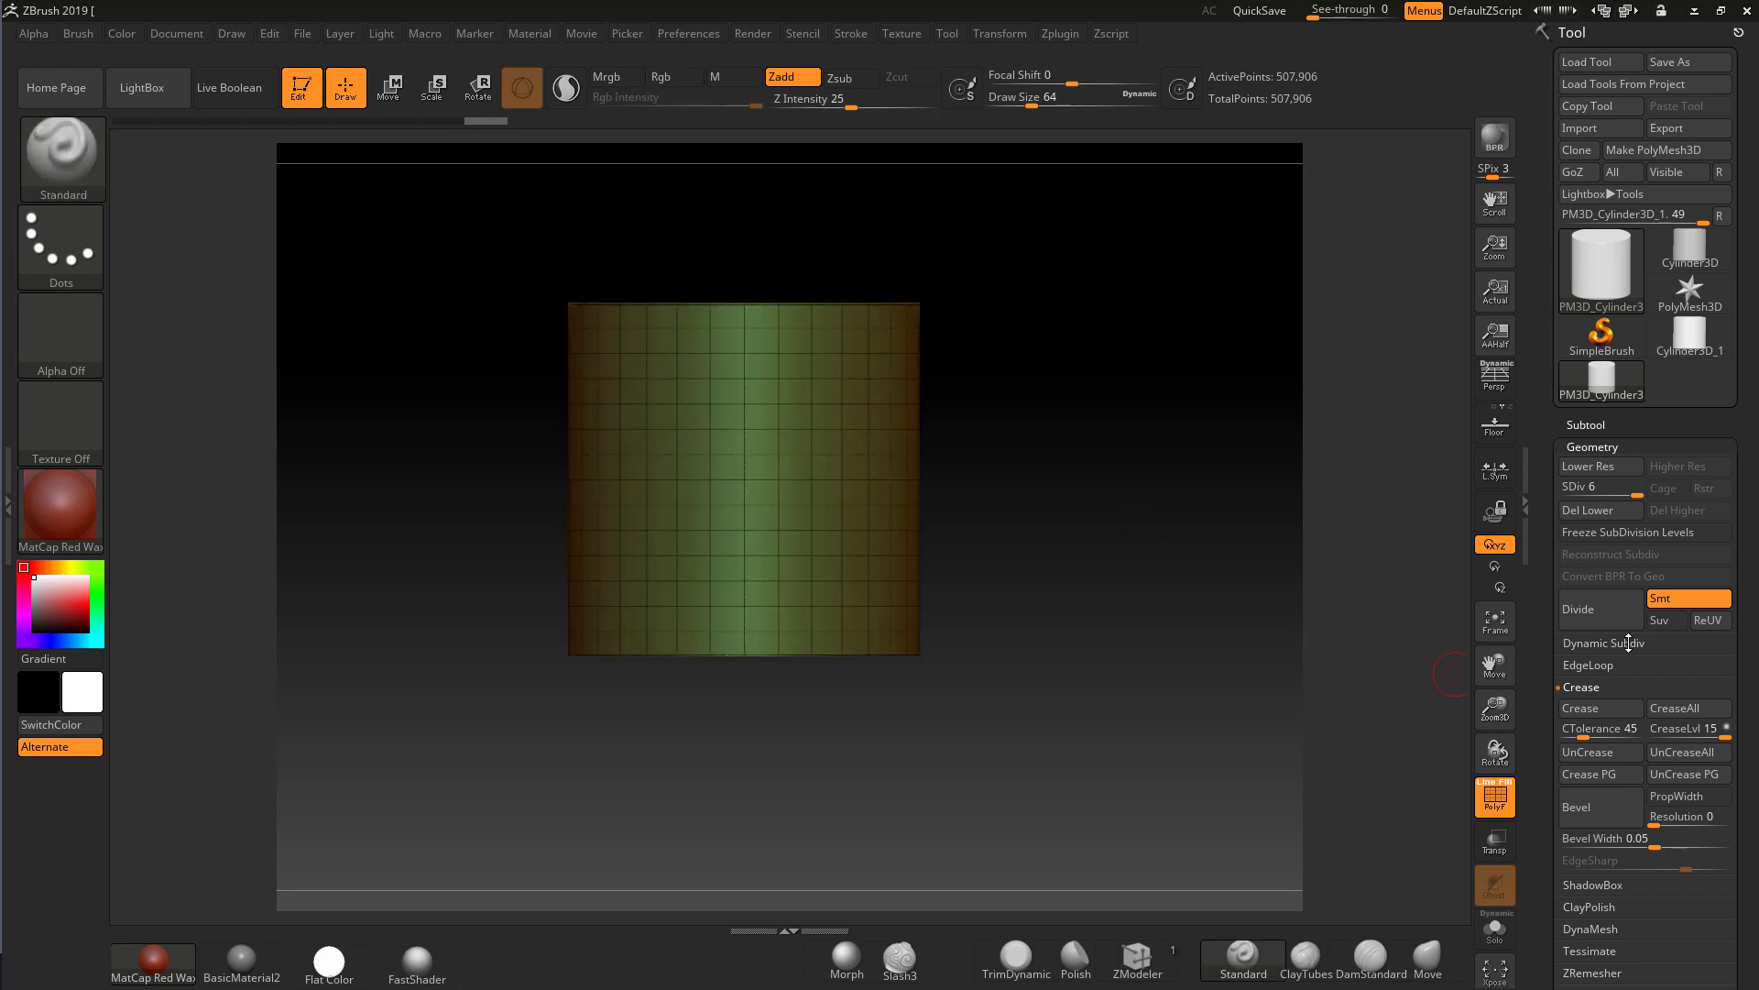
pyautogui.click(1495, 797)
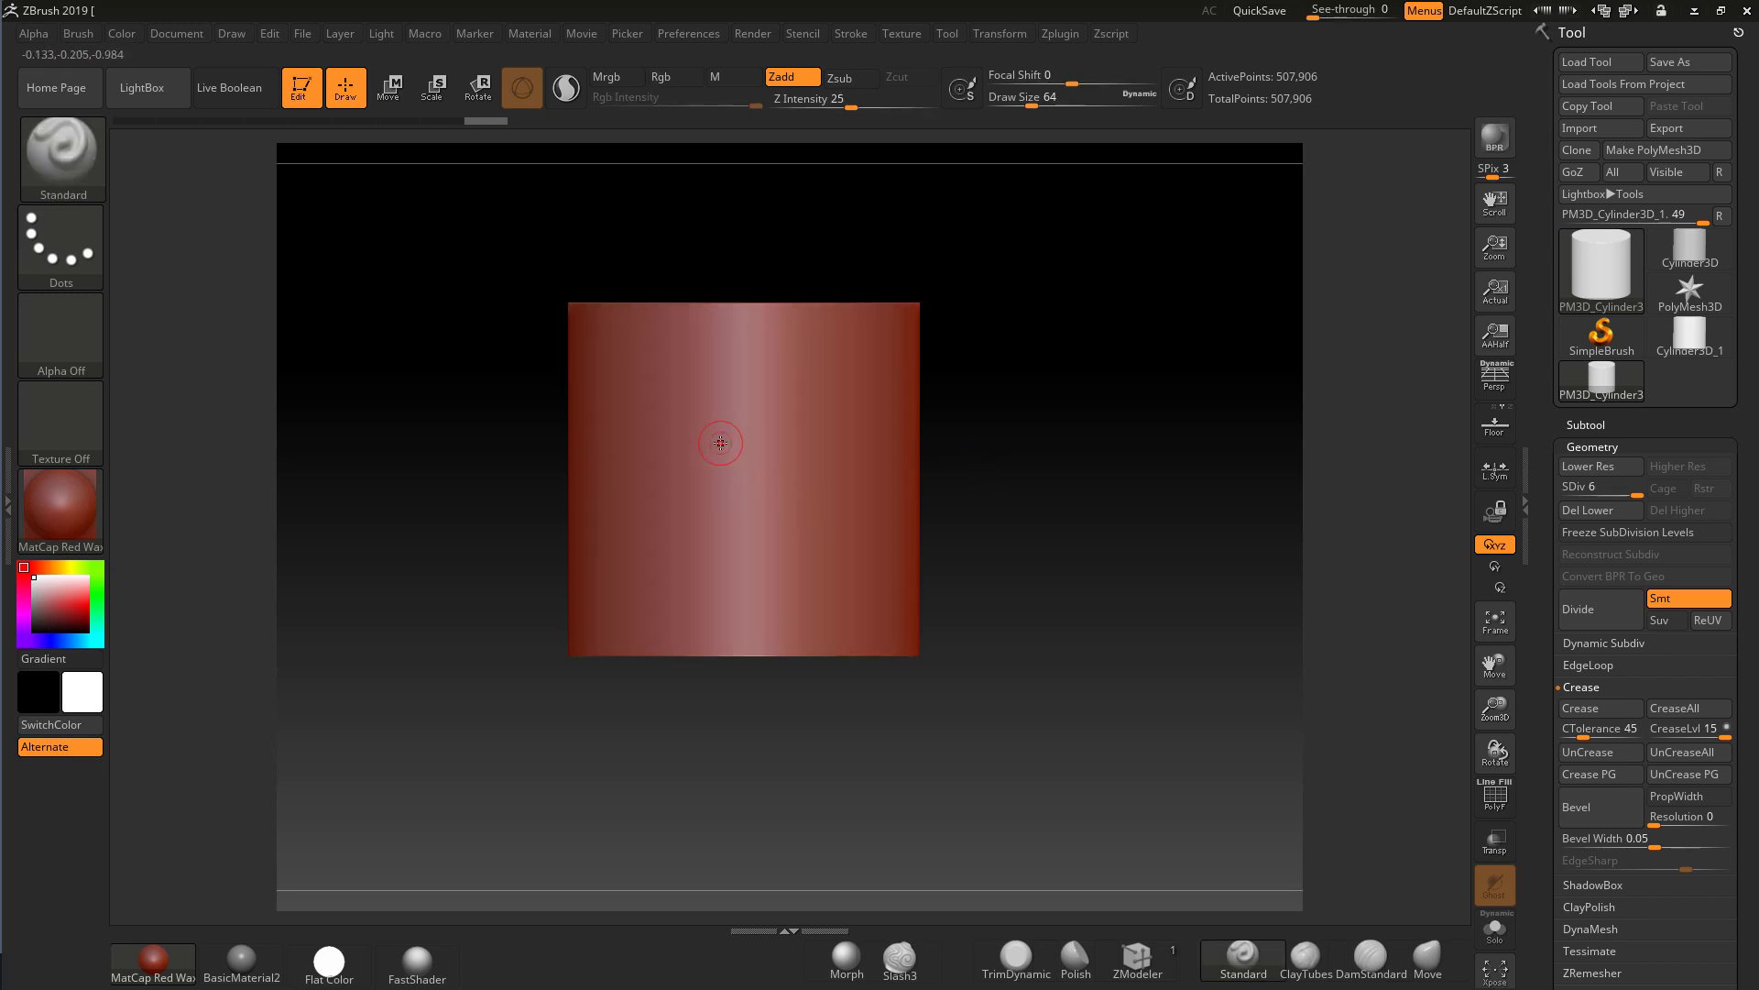
# - Activate radial symmetry around the Y axis with a RadialCount of 10
pyautogui.moveTo(1052, 392)
pyautogui.mouseDown()
pyautogui.moveTo(1073, 503)
pyautogui.moveTo(1069, 411)
pyautogui.mouseUp()
pyautogui.click(995, 34)
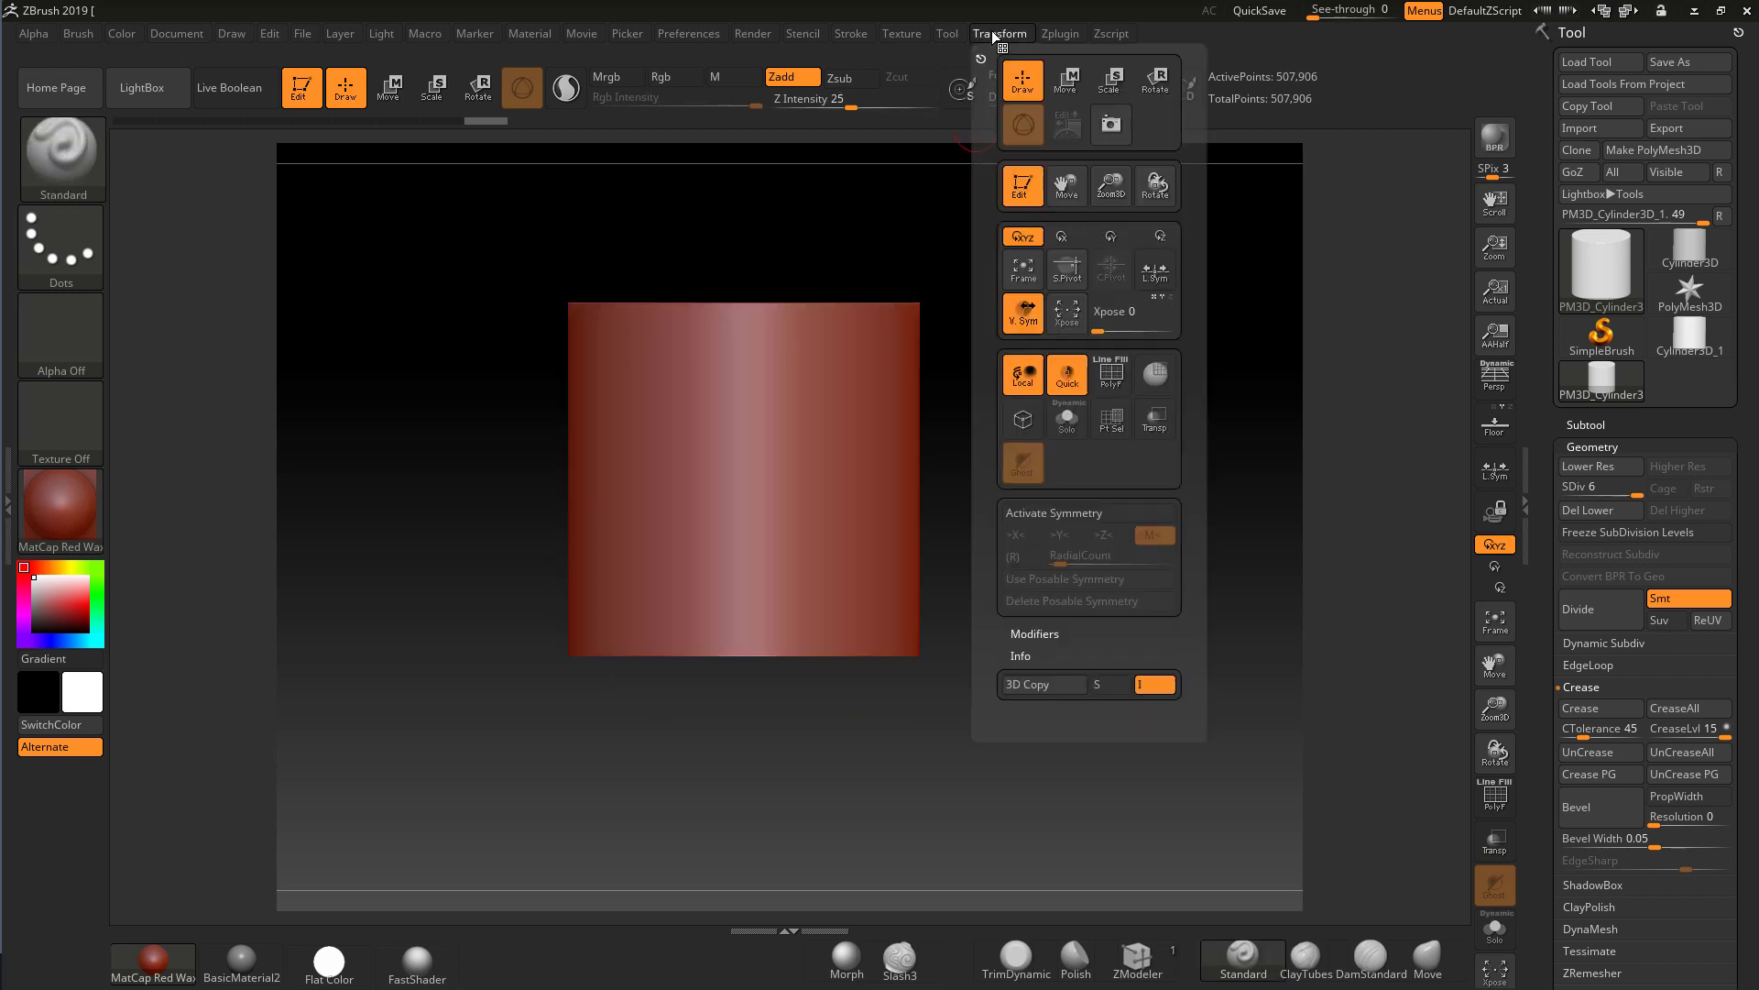
pyautogui.click(1037, 515)
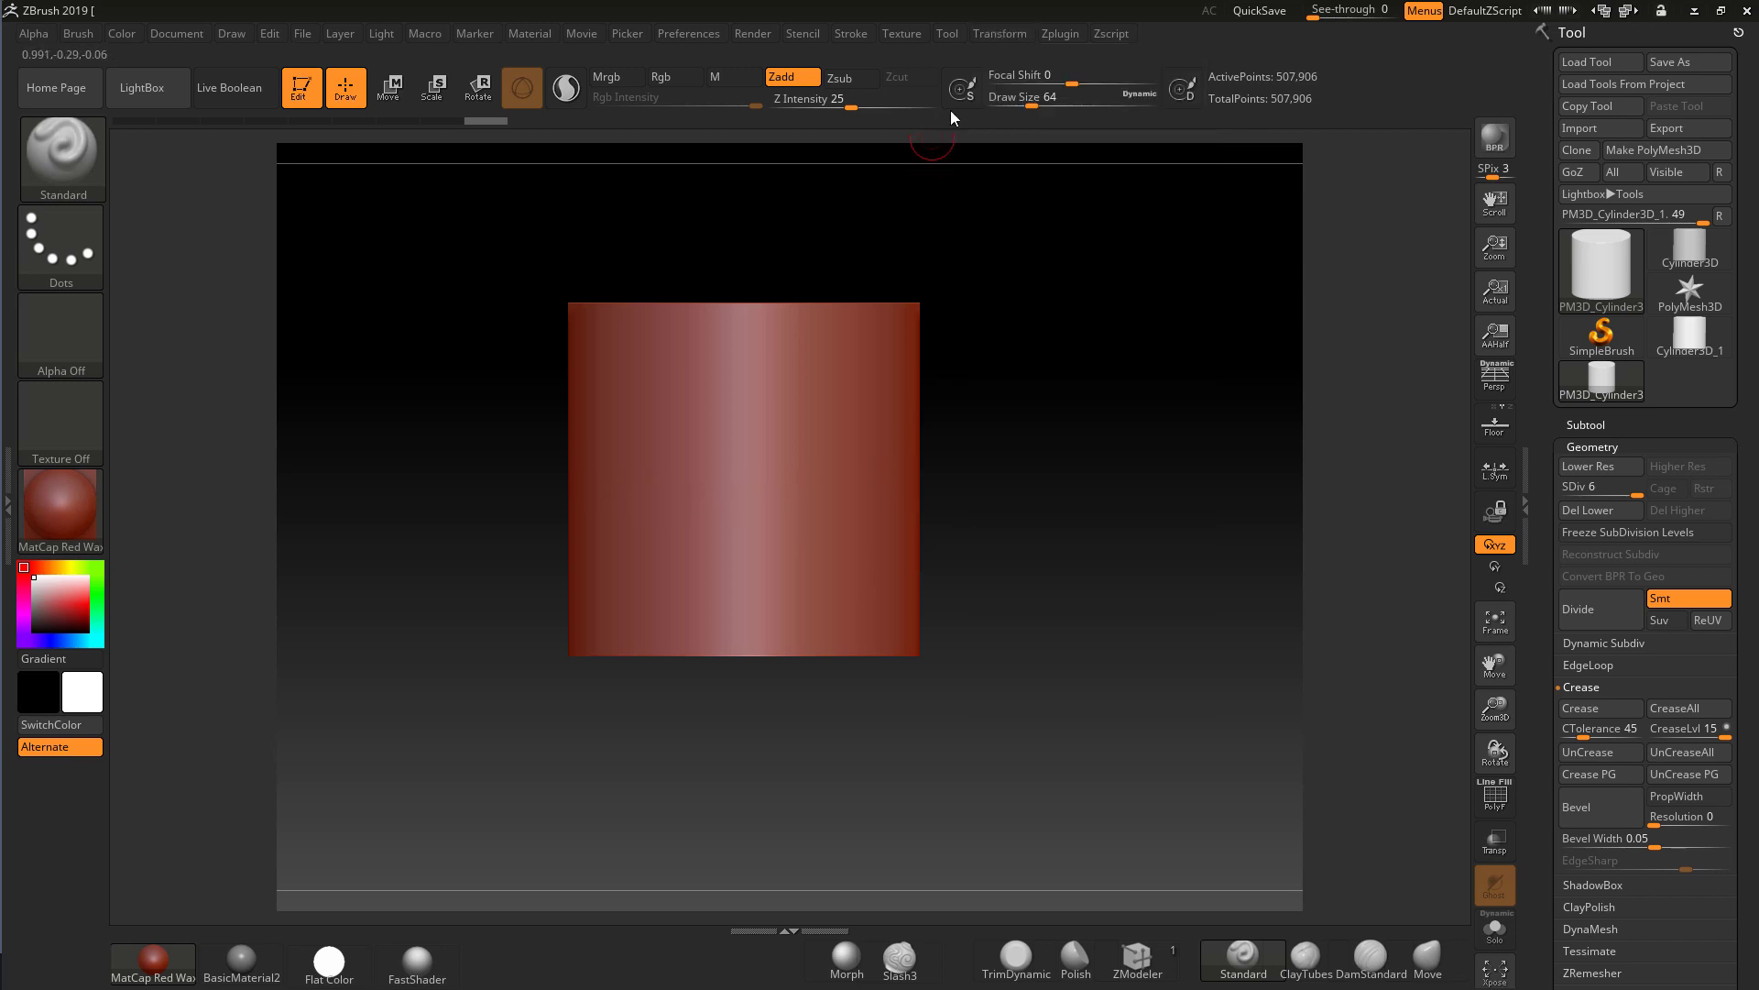
pyautogui.click(1004, 34)
pyautogui.click(1028, 558)
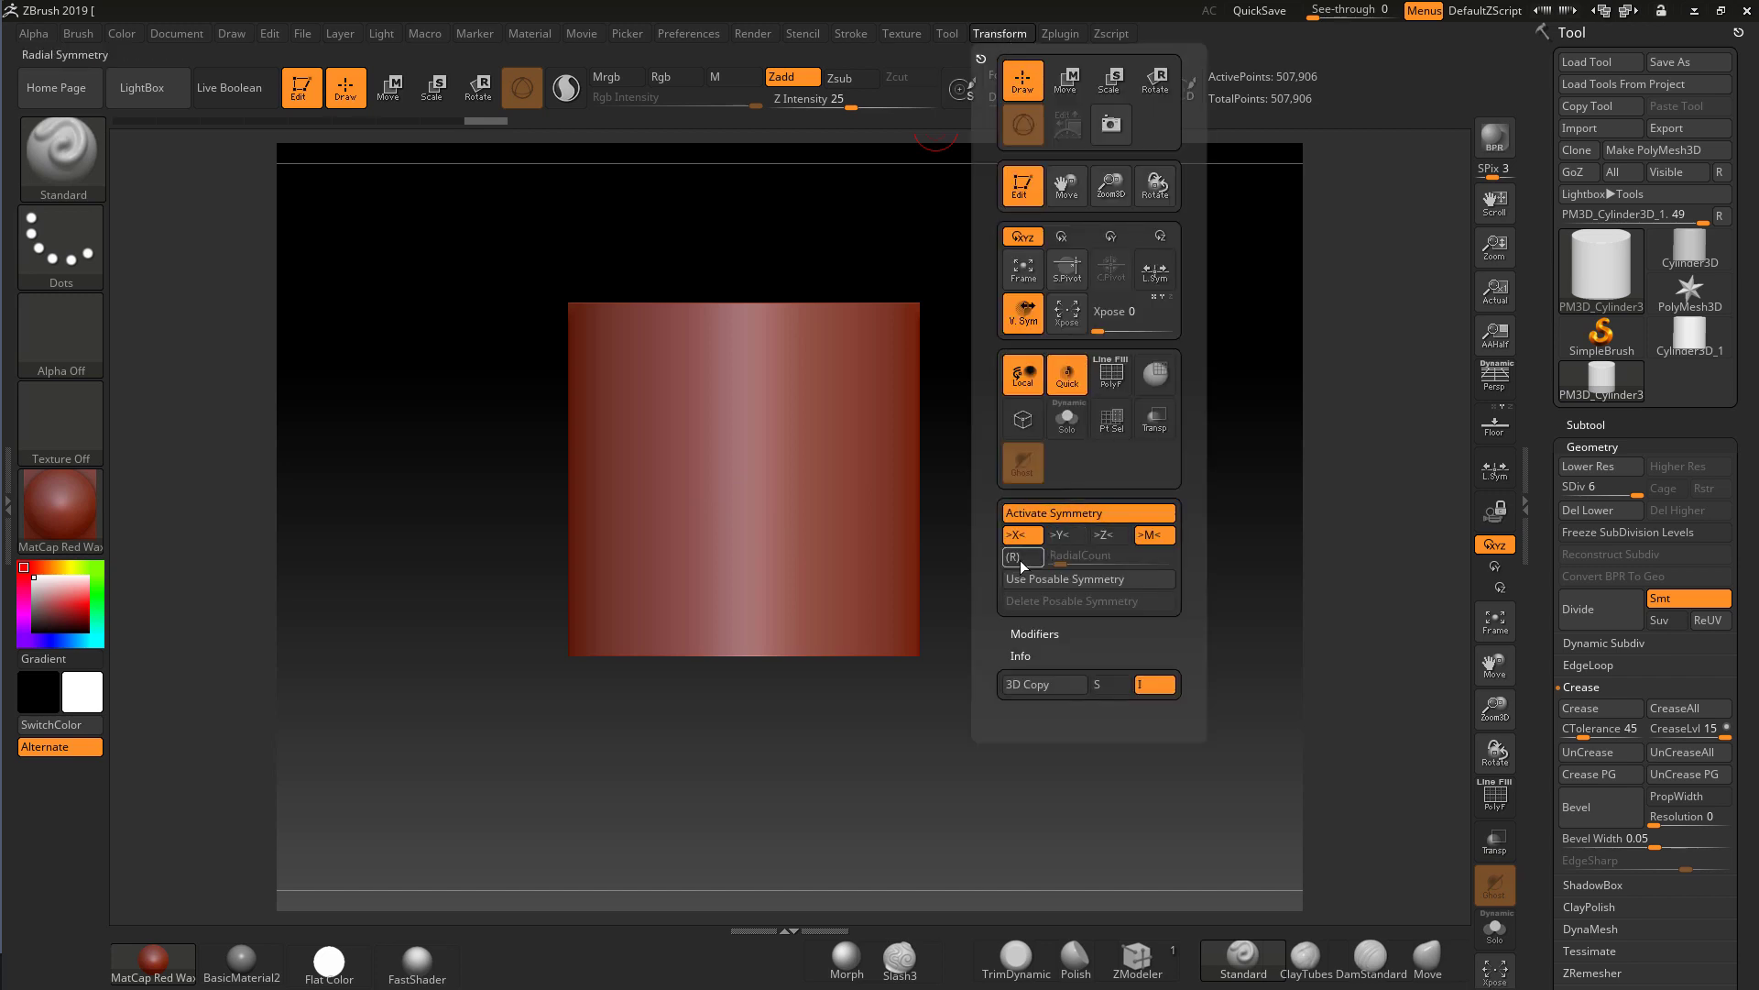
pyautogui.moveTo(1056, 562); pyautogui.dragTo(1062, 563)
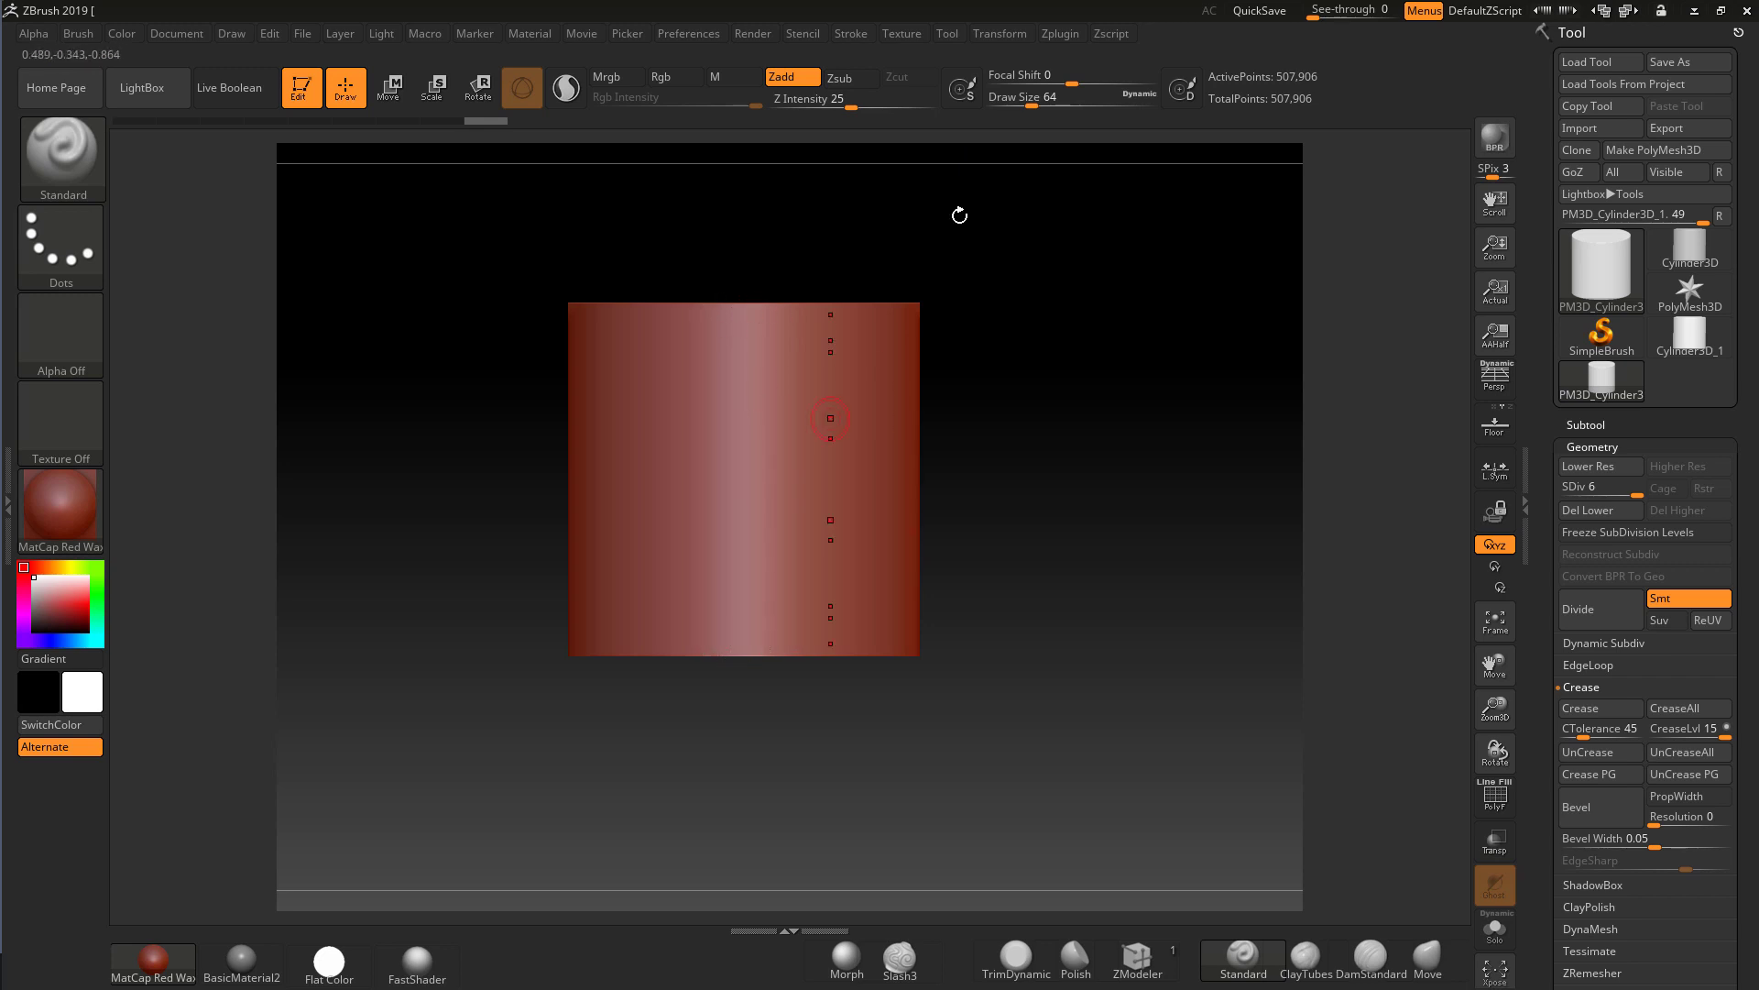
pyautogui.click(999, 34)
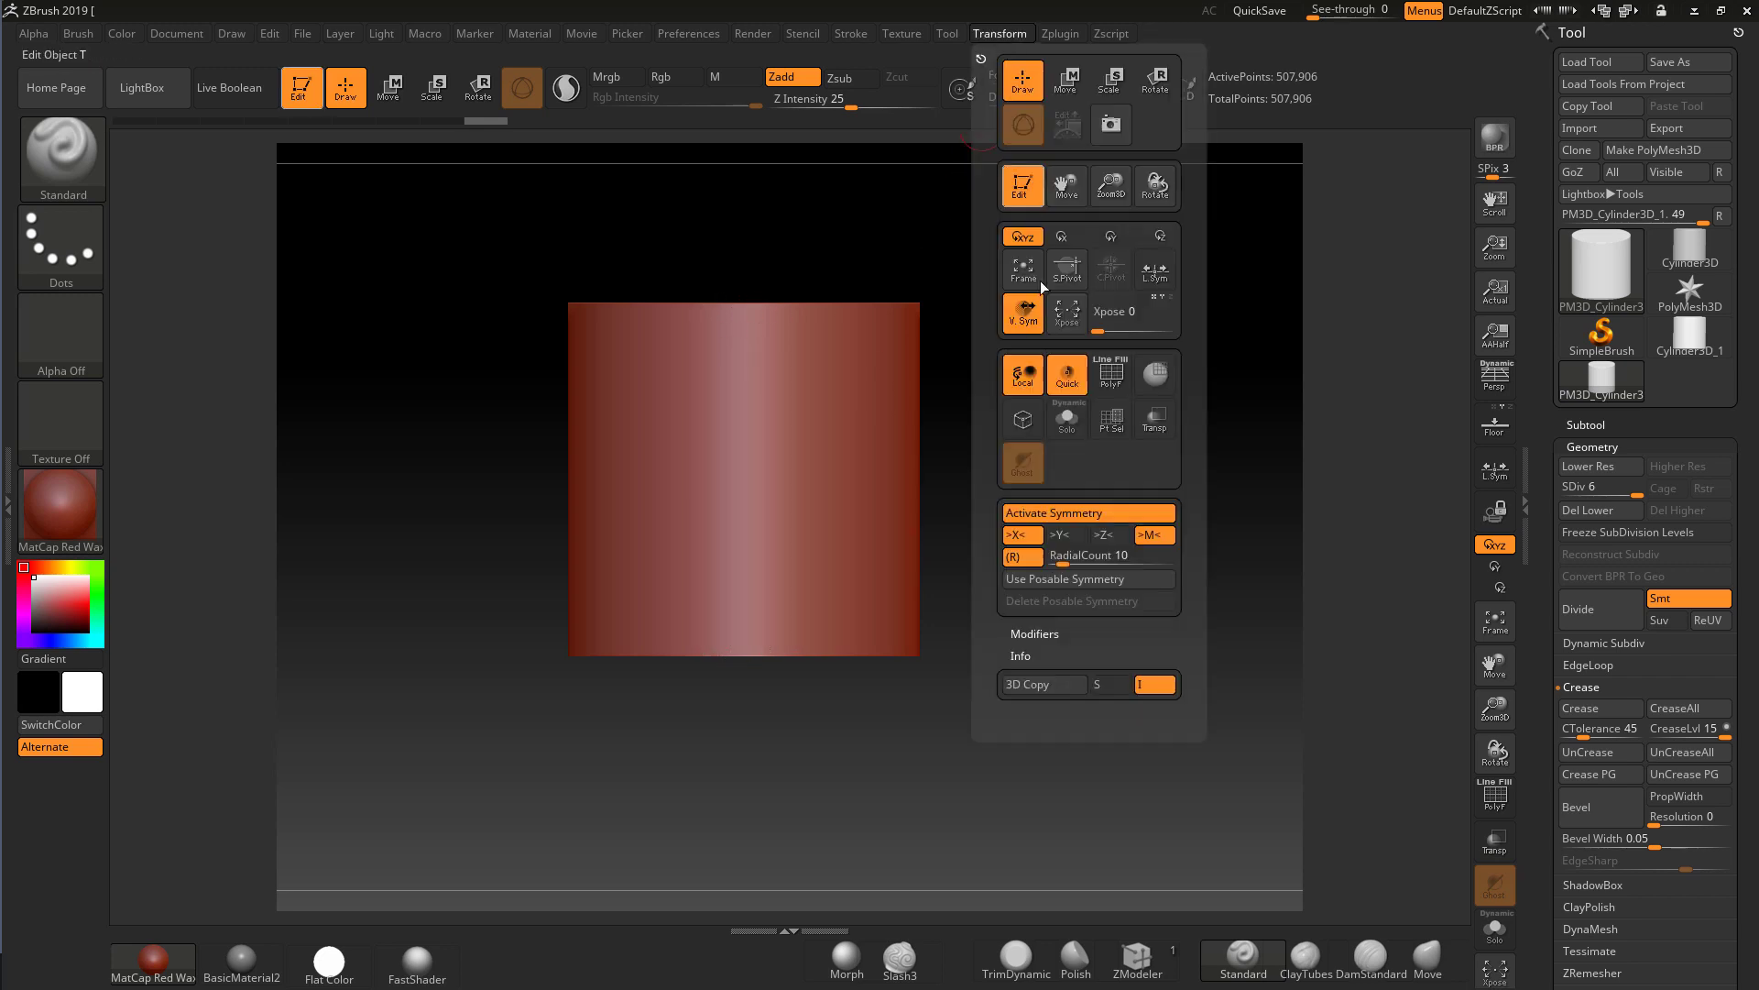
pyautogui.click(1055, 540)
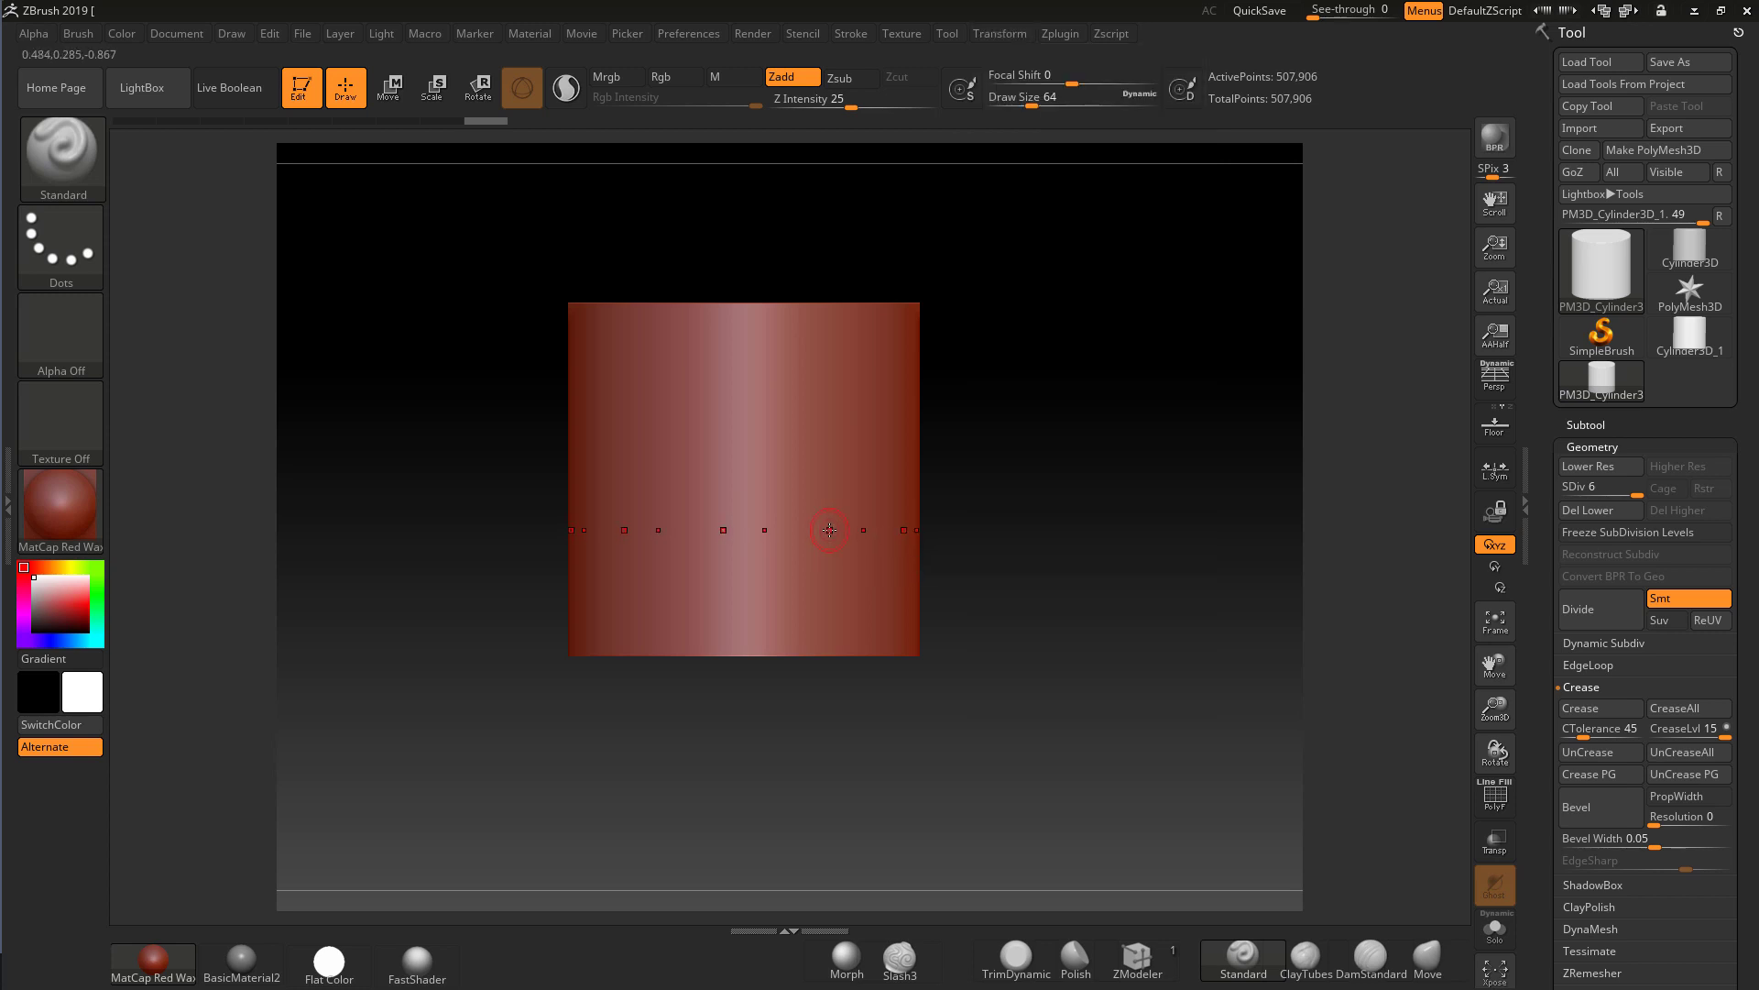
# - Paint a mask of a vertical wavy stripe and two dots beside it on the cylinder wall, repeated by radial symmetry
pyautogui.moveTo(1005, 498)
pyautogui.mouseDown()
pyautogui.moveTo(1026, 542)
pyautogui.moveTo(996, 489)
pyautogui.mouseUp()
pyautogui.press('ctrl')
pyautogui.moveTo(799, 359)
pyautogui.keyDown('ctrl'); pyautogui.mouseDown()
pyautogui.moveTo(762, 387)
pyautogui.moveTo(775, 469)
pyautogui.moveTo(733, 531)
pyautogui.moveTo(733, 606)
pyautogui.mouseUp(); pyautogui.keyUp('ctrl')
pyautogui.keyDown('ctrl'); pyautogui.click(788, 525); pyautogui.keyUp('ctrl')
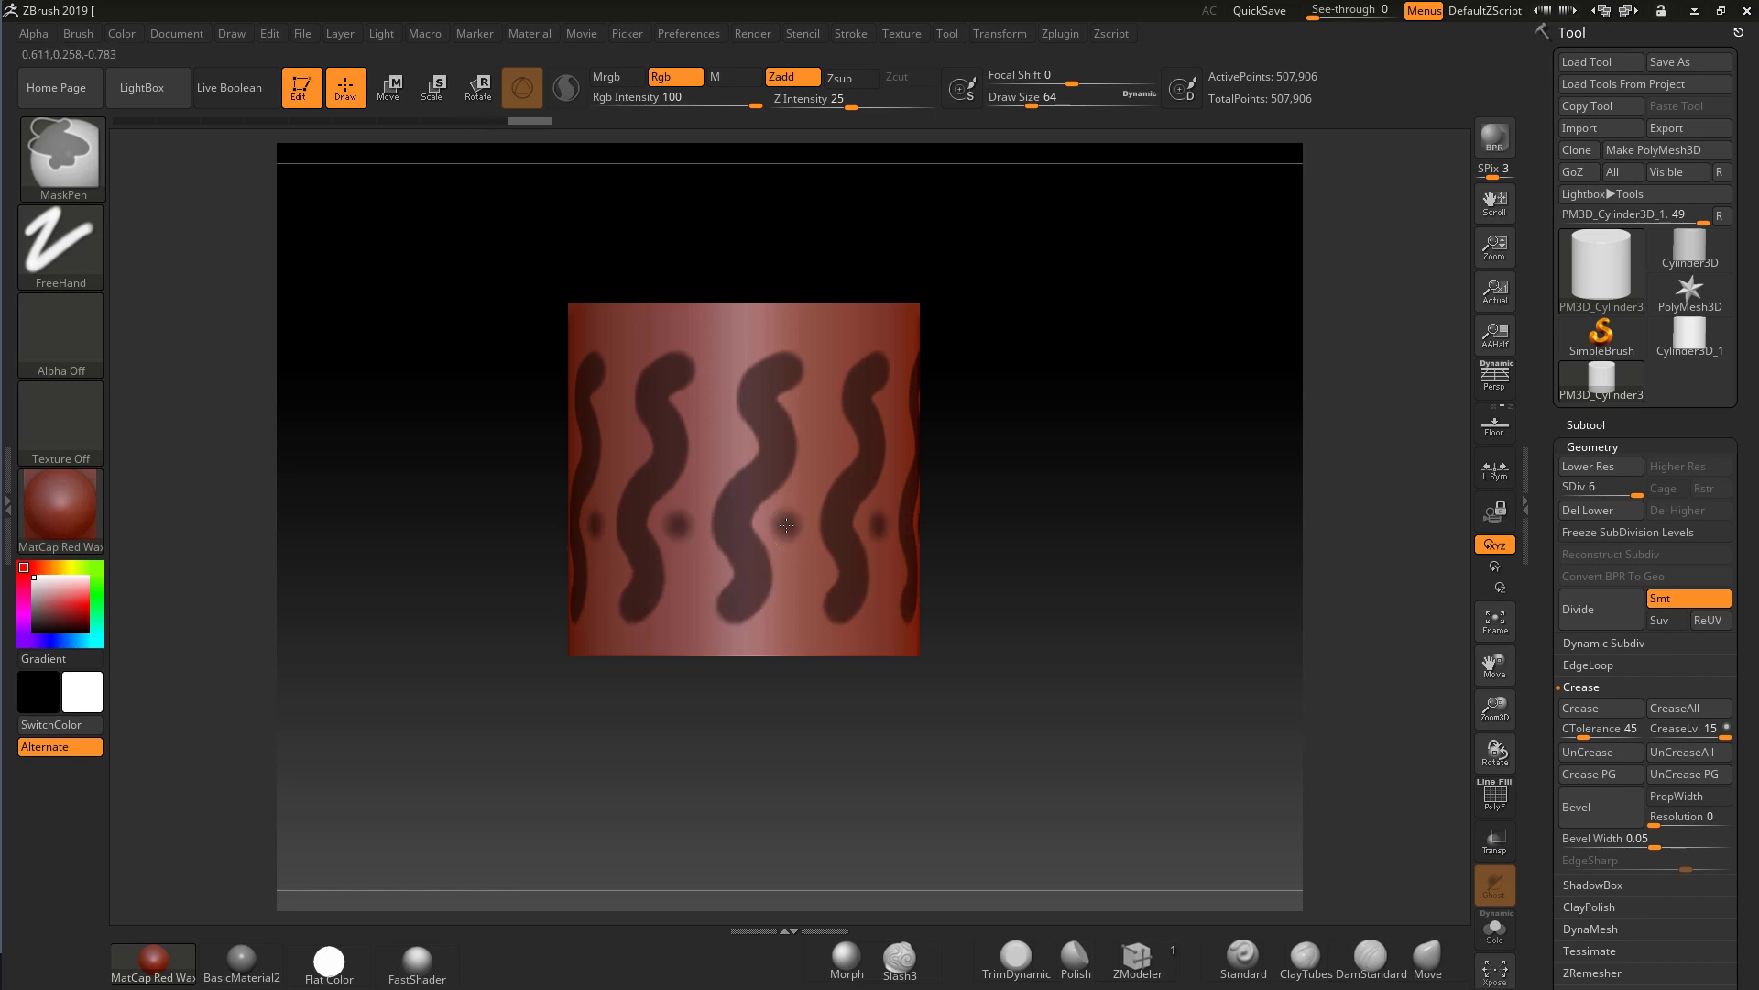
pyautogui.keyDown('ctrl'); pyautogui.click(717, 435); pyautogui.keyUp('ctrl')
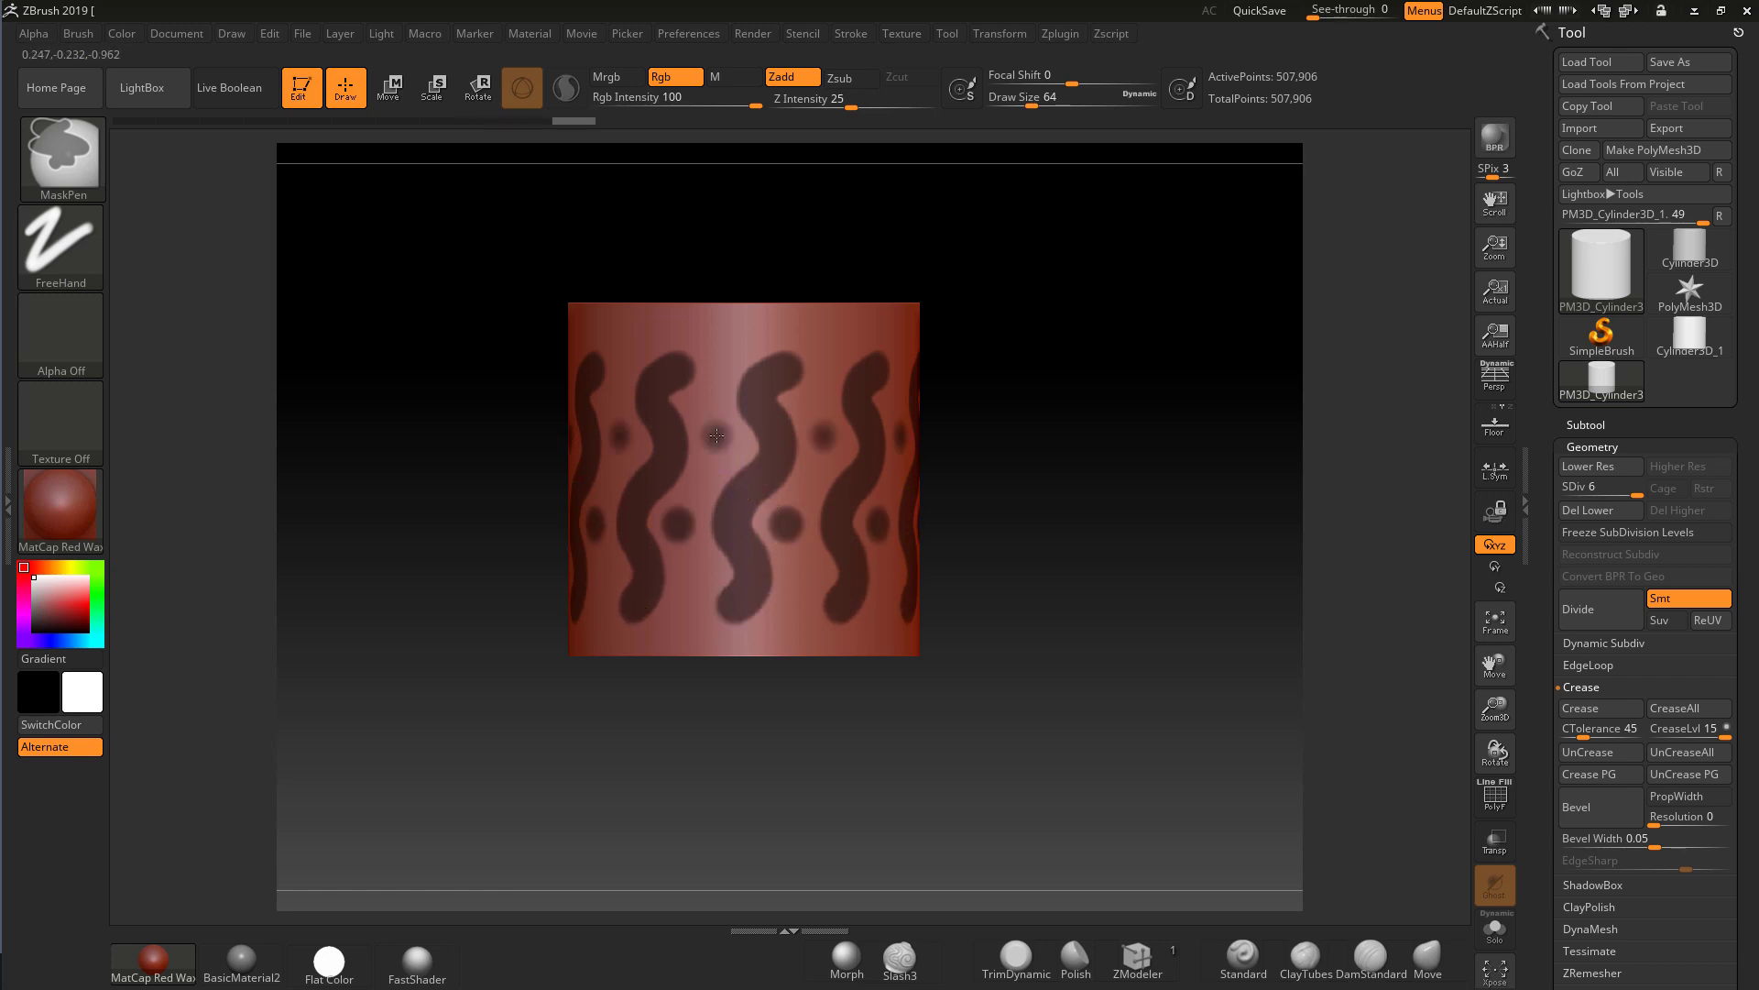
pyautogui.moveTo(1028, 445)
pyautogui.mouseDown()
pyautogui.moveTo(916, 431)
pyautogui.moveTo(705, 559)
pyautogui.moveTo(825, 494)
pyautogui.moveTo(1039, 442)
pyautogui.moveTo(1091, 462)
pyautogui.moveTo(1033, 453)
pyautogui.moveTo(1041, 471)
pyautogui.moveTo(1191, 493)
pyautogui.moveTo(1118, 442)
pyautogui.mouseUp()
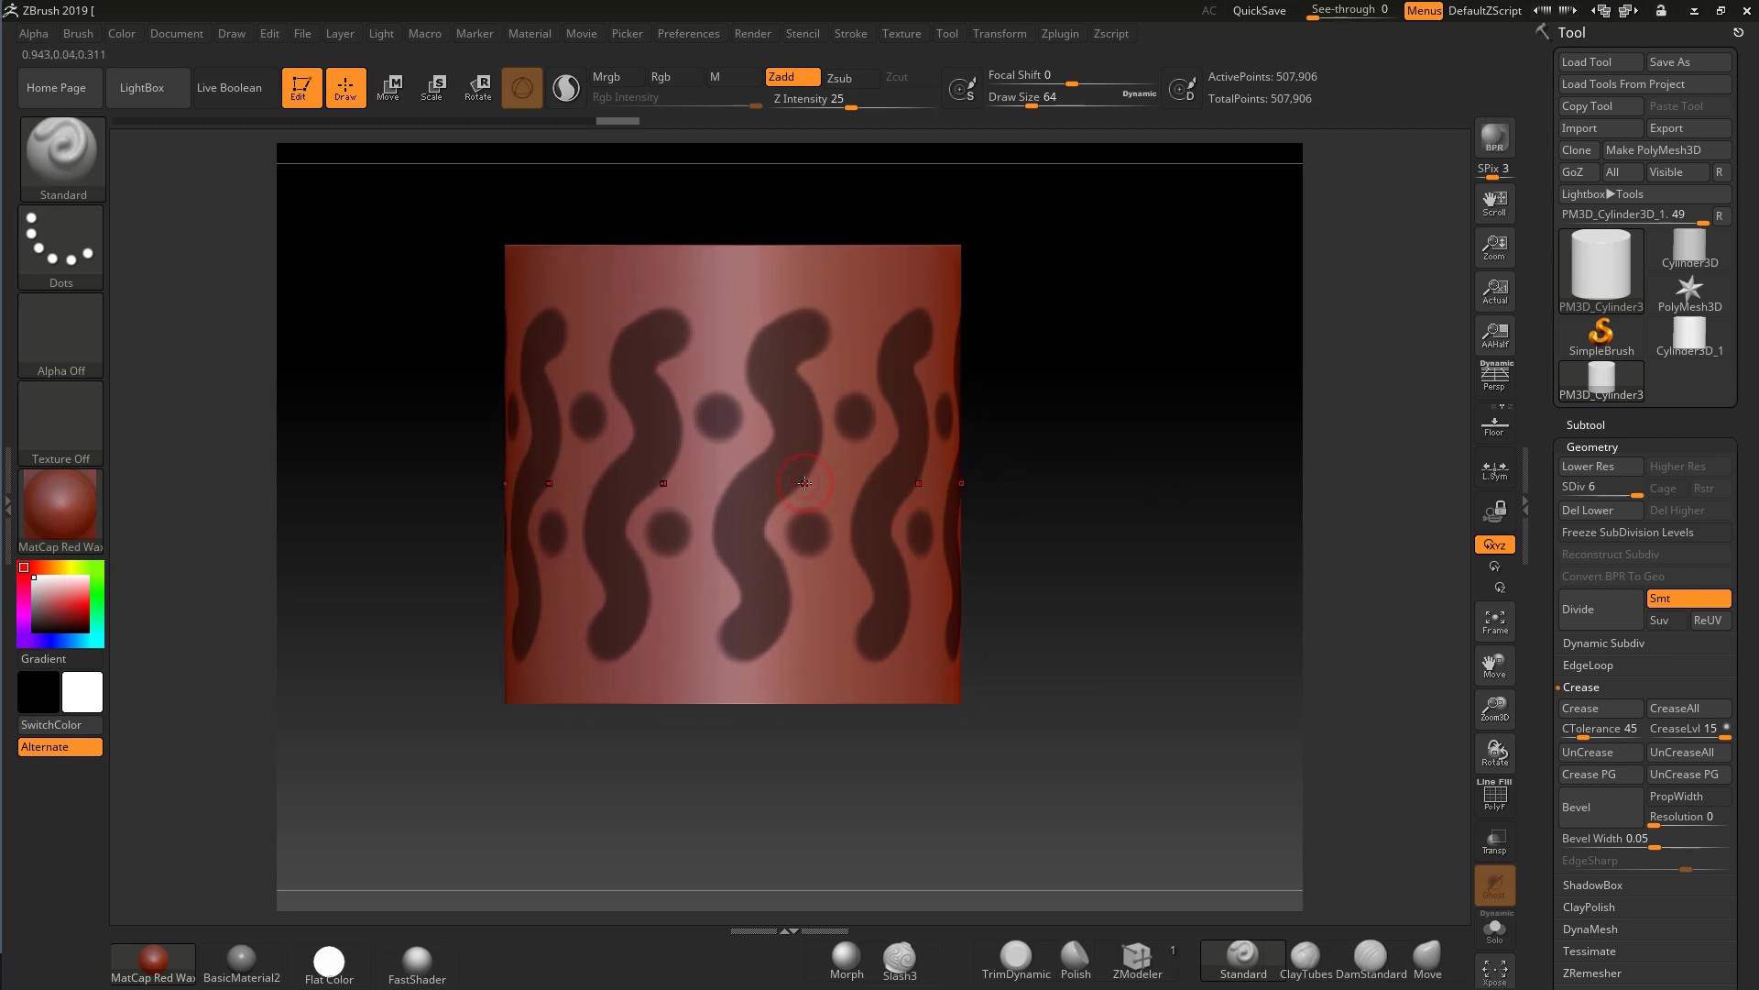
# - Sharpen the edges of the painted mask on the cylinder
pyautogui.press('ctrl')
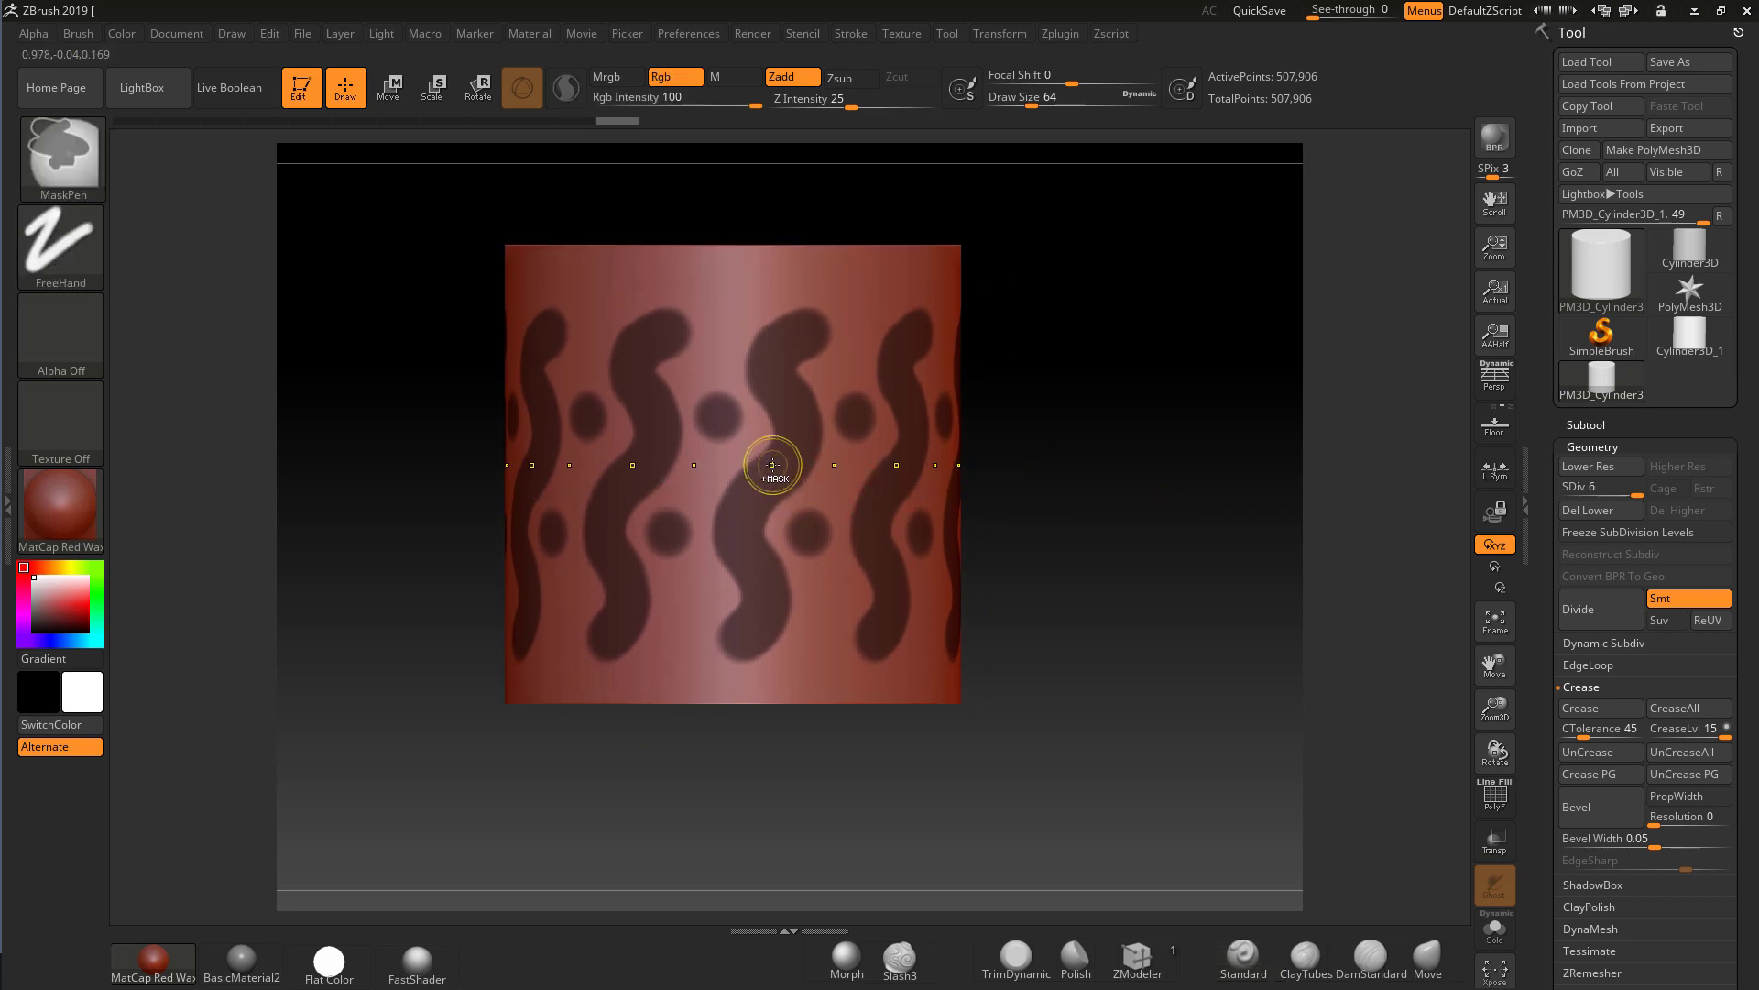
pyautogui.press('alt')
pyautogui.keyDown('ctrl'); pyautogui.keyDown('alt'); pyautogui.click(782, 455); pyautogui.keyUp('alt'); pyautogui.keyUp('ctrl')
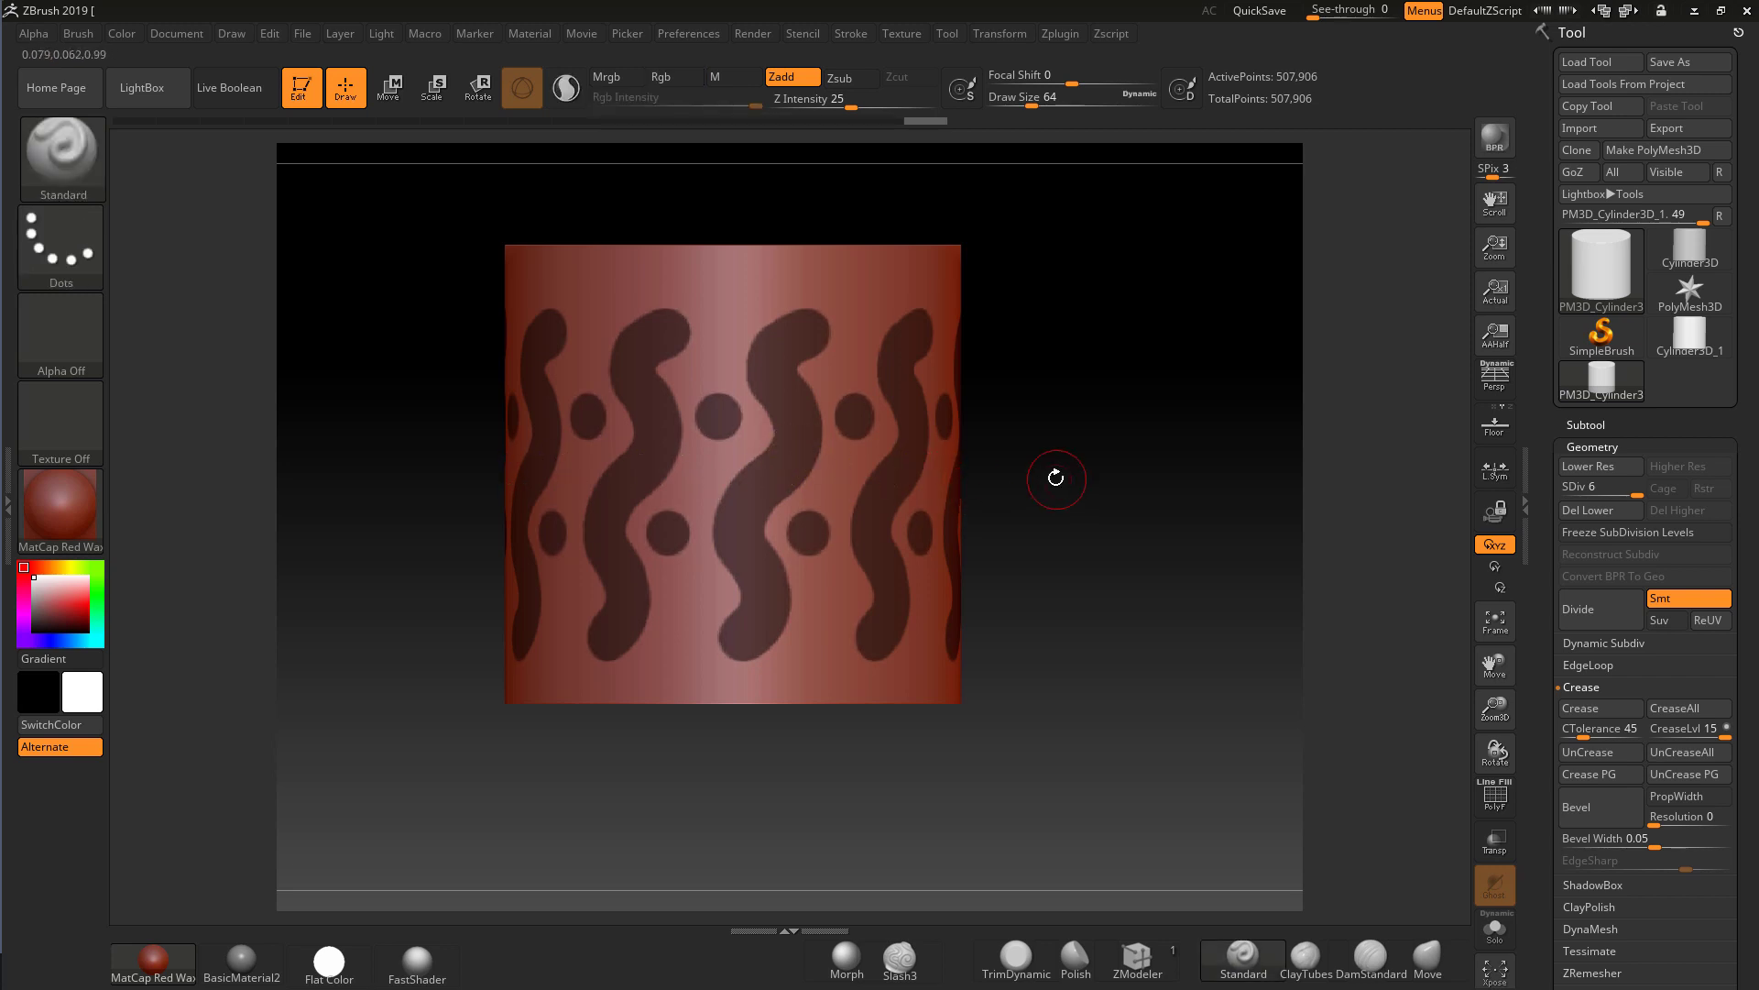
pyautogui.moveTo(1049, 479)
pyautogui.mouseDown()
pyautogui.moveTo(1068, 491)
pyautogui.moveTo(1081, 452)
pyautogui.moveTo(1099, 513)
pyautogui.moveTo(1054, 568)
pyautogui.moveTo(972, 449)
pyautogui.mouseUp()
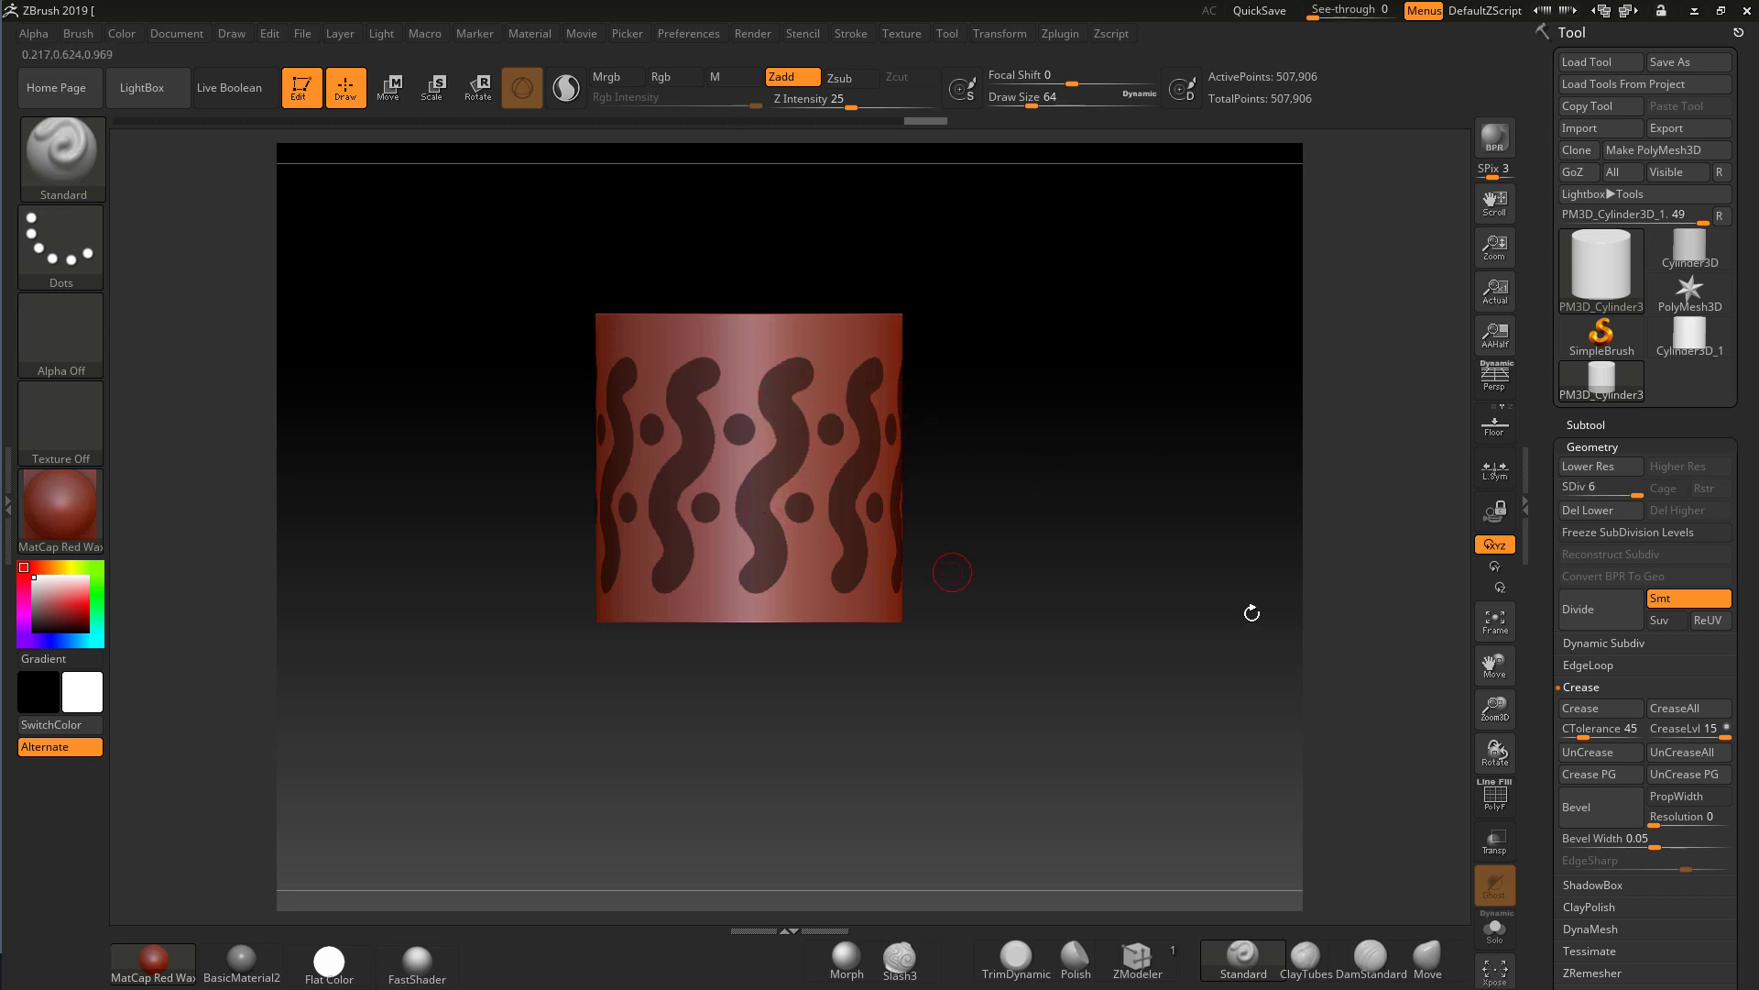
# - Extract the masked pattern from the cylinder subtool with S Smt 5 and a thickness of 0.02
pyautogui.scroll(-5, 1683, 750)
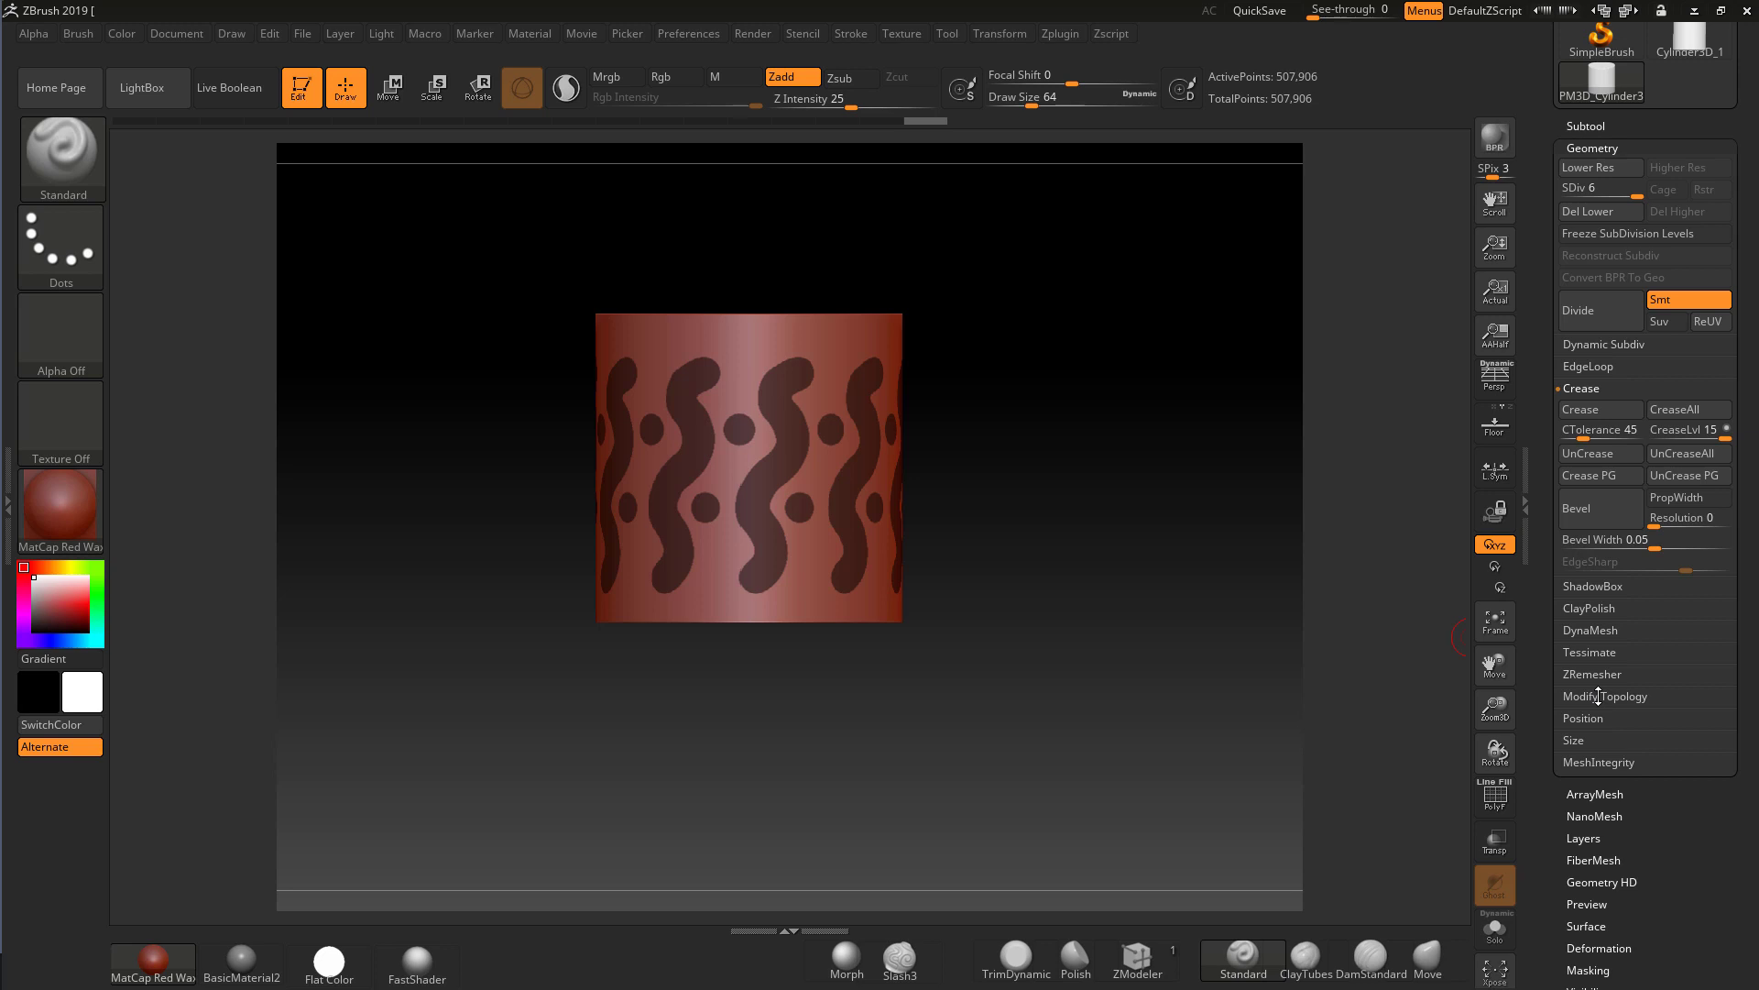
pyautogui.click(1591, 125)
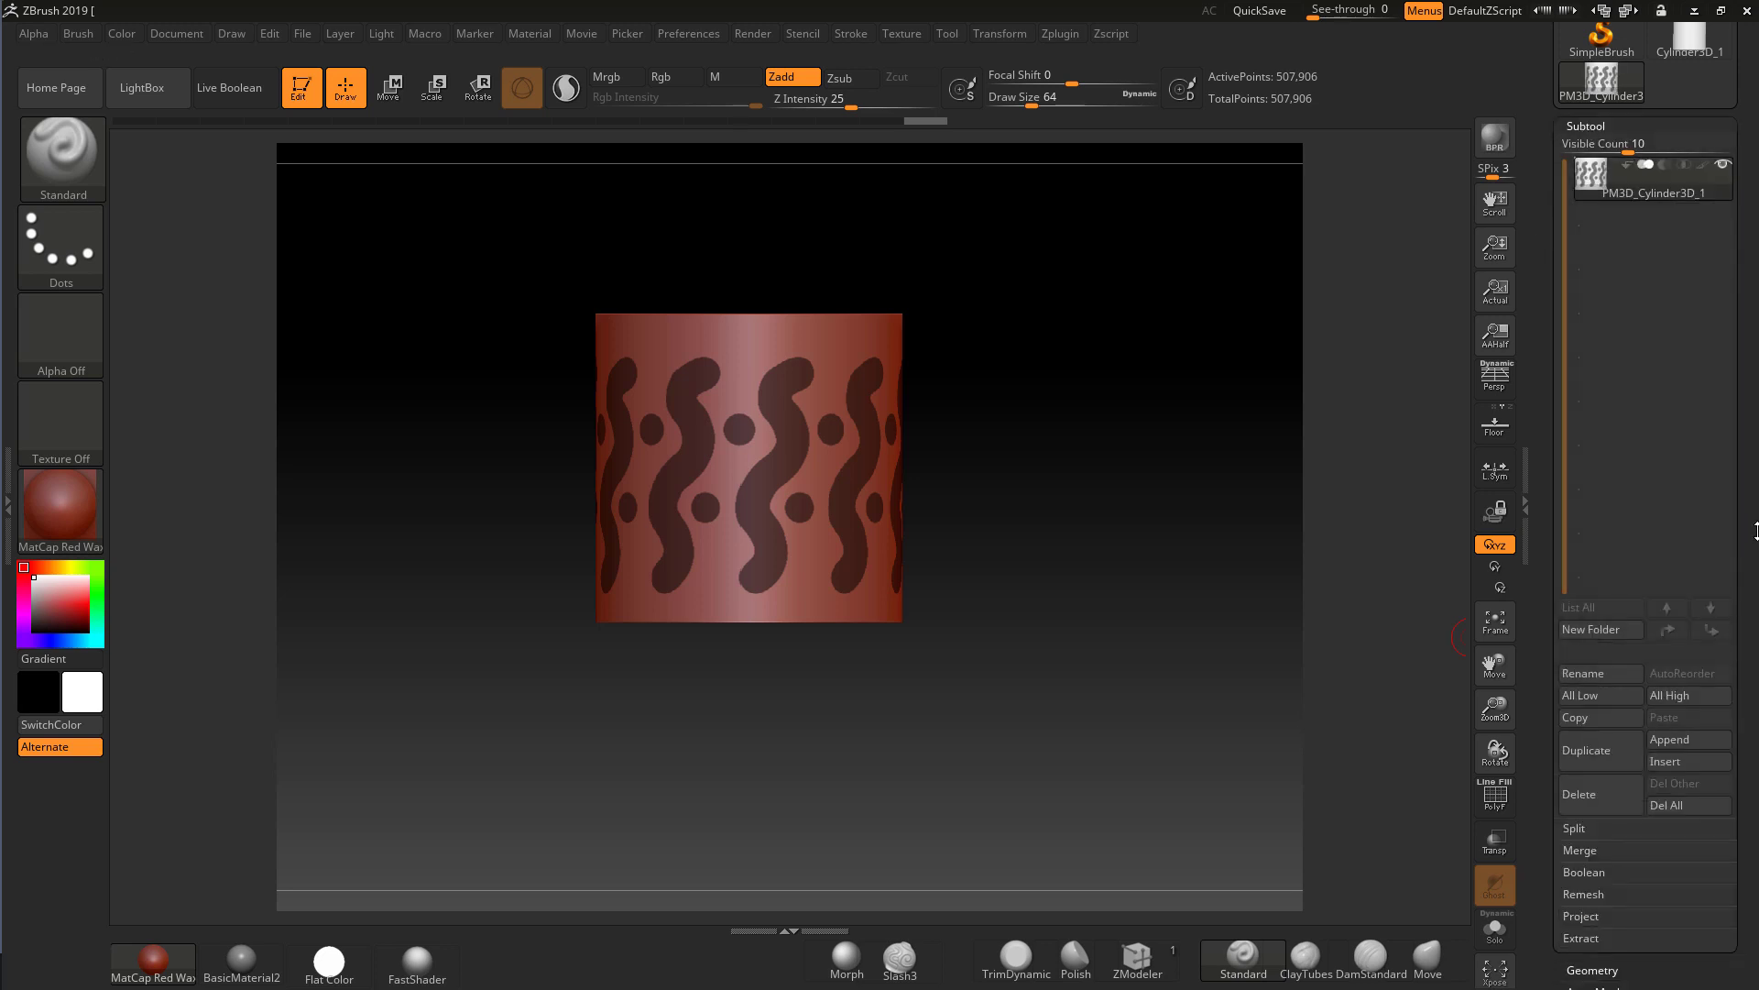
pyautogui.scroll(-5, 1633, 546)
pyautogui.click(1581, 594)
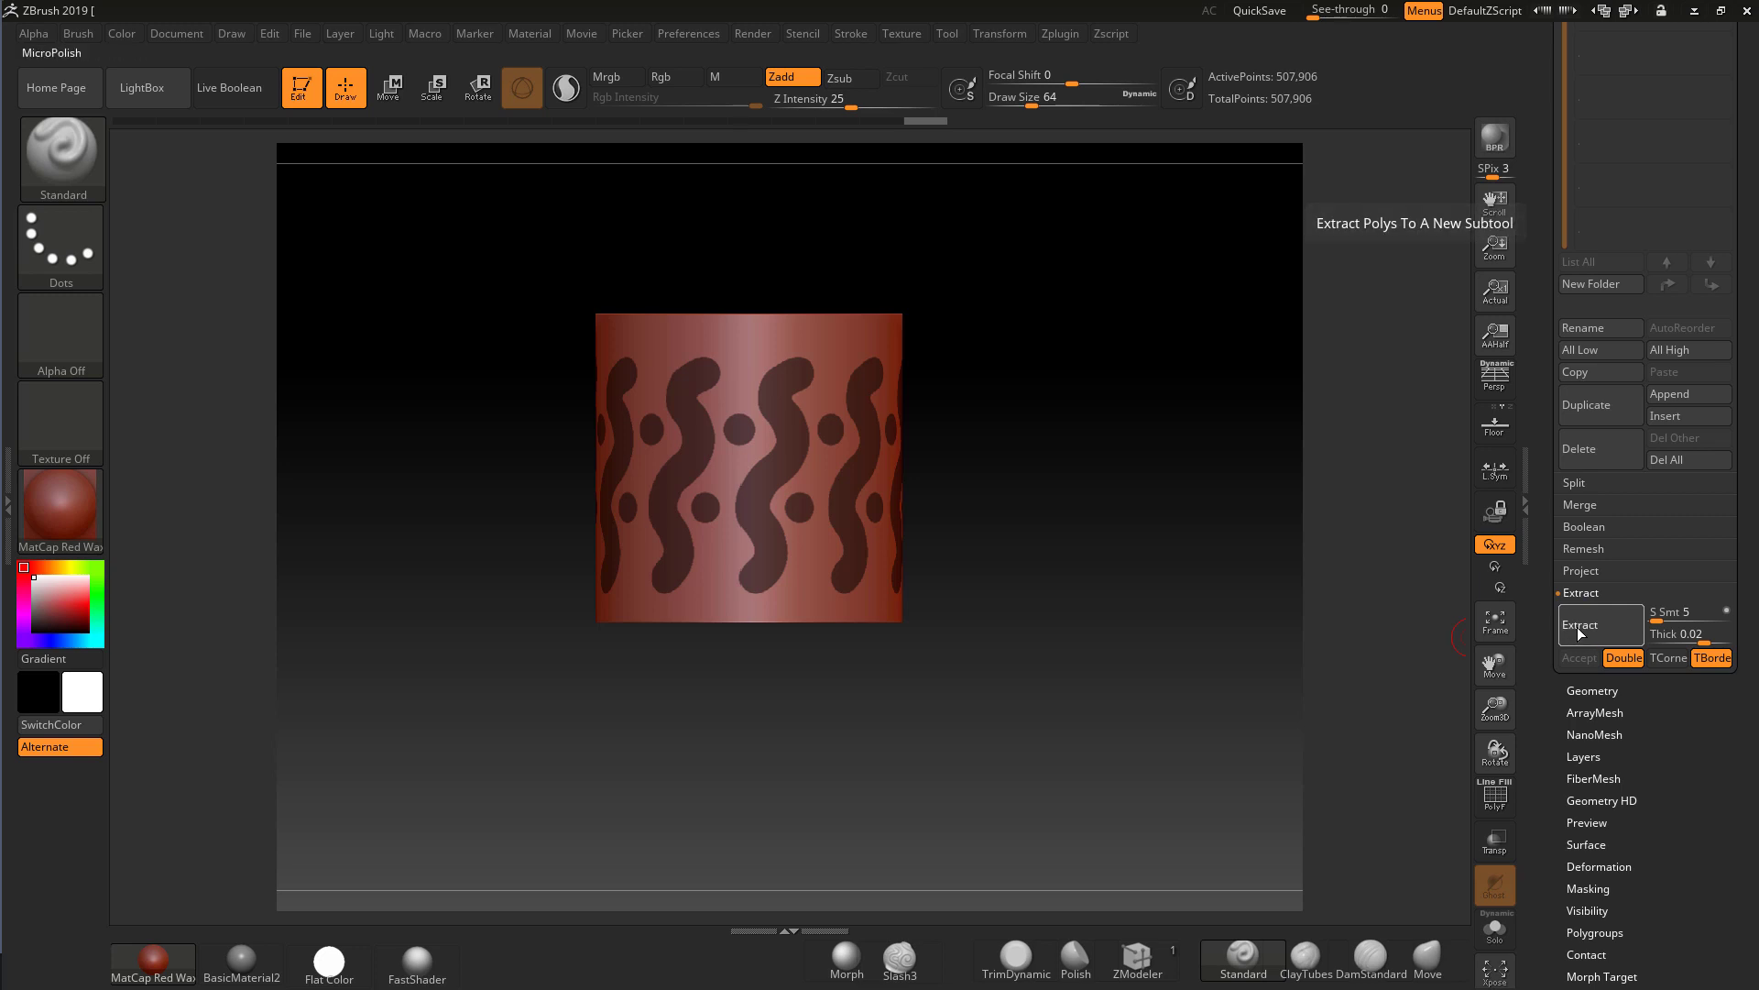
pyautogui.click(1579, 626)
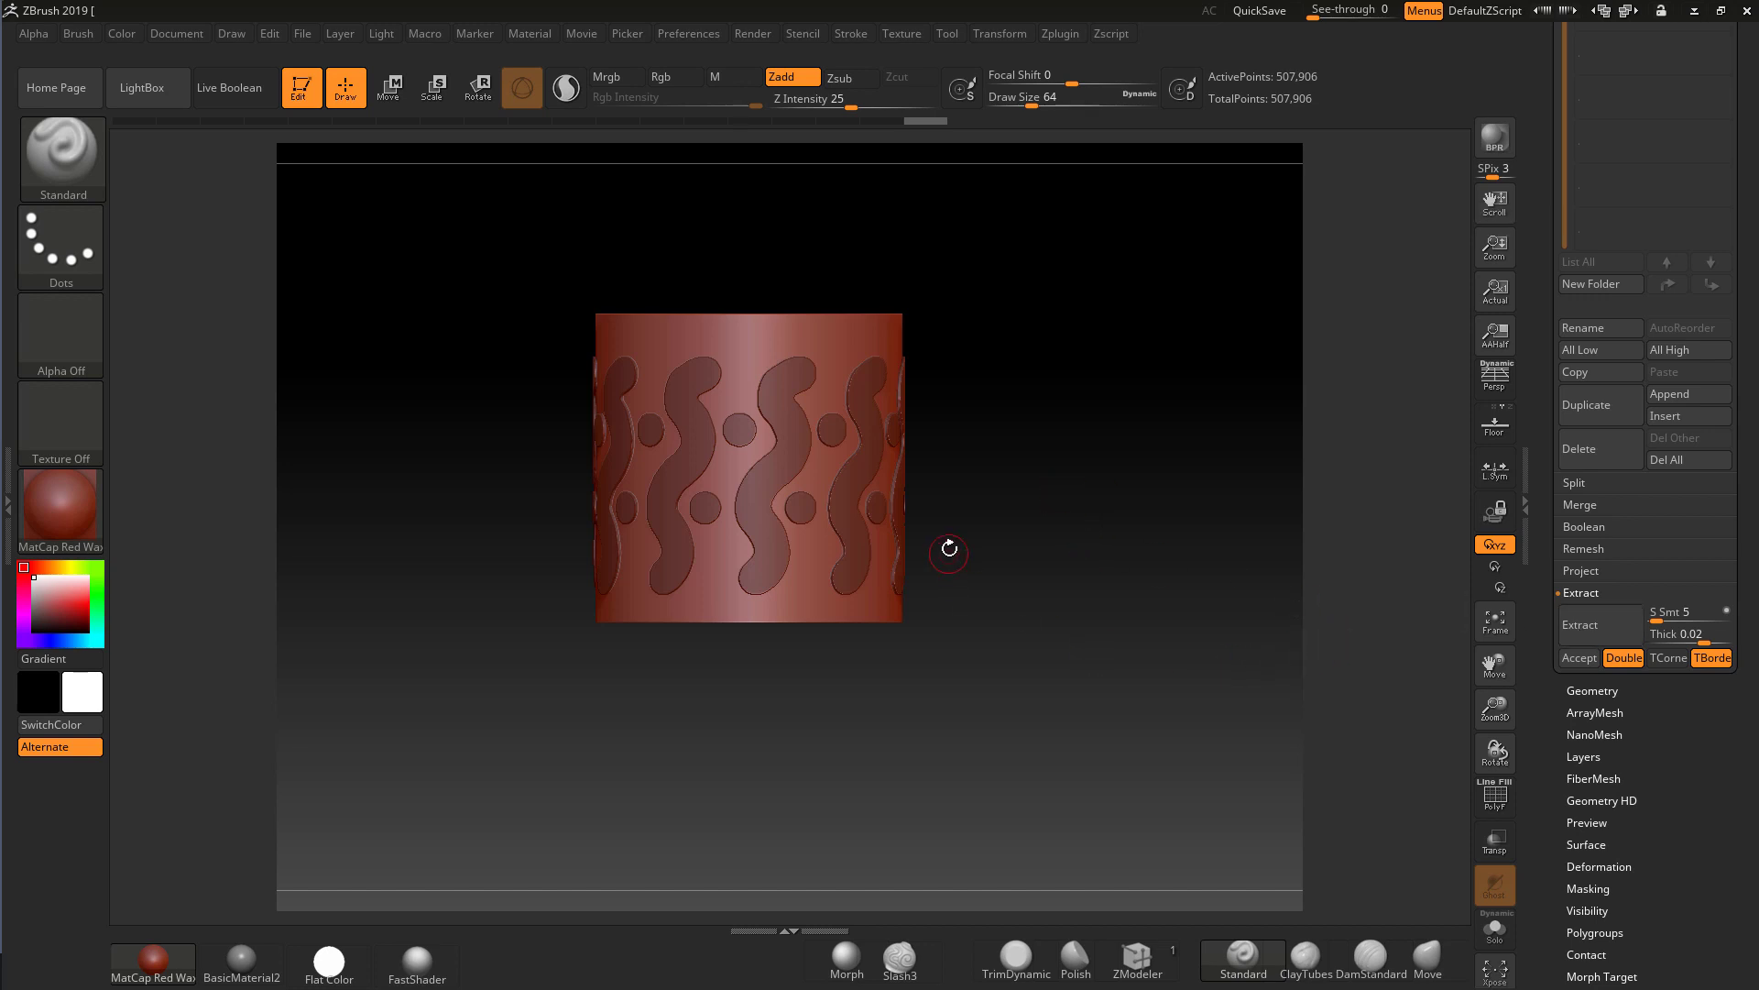
# - Extract the cylinder's masked pattern with a thickness of about 0.2, accept it as a new subtool, and inspect its polyframe
pyautogui.keyDown('ctrl'); pyautogui.moveTo(1017, 452); pyautogui.dragTo(1115, 591, button='right'); pyautogui.keyUp('ctrl')
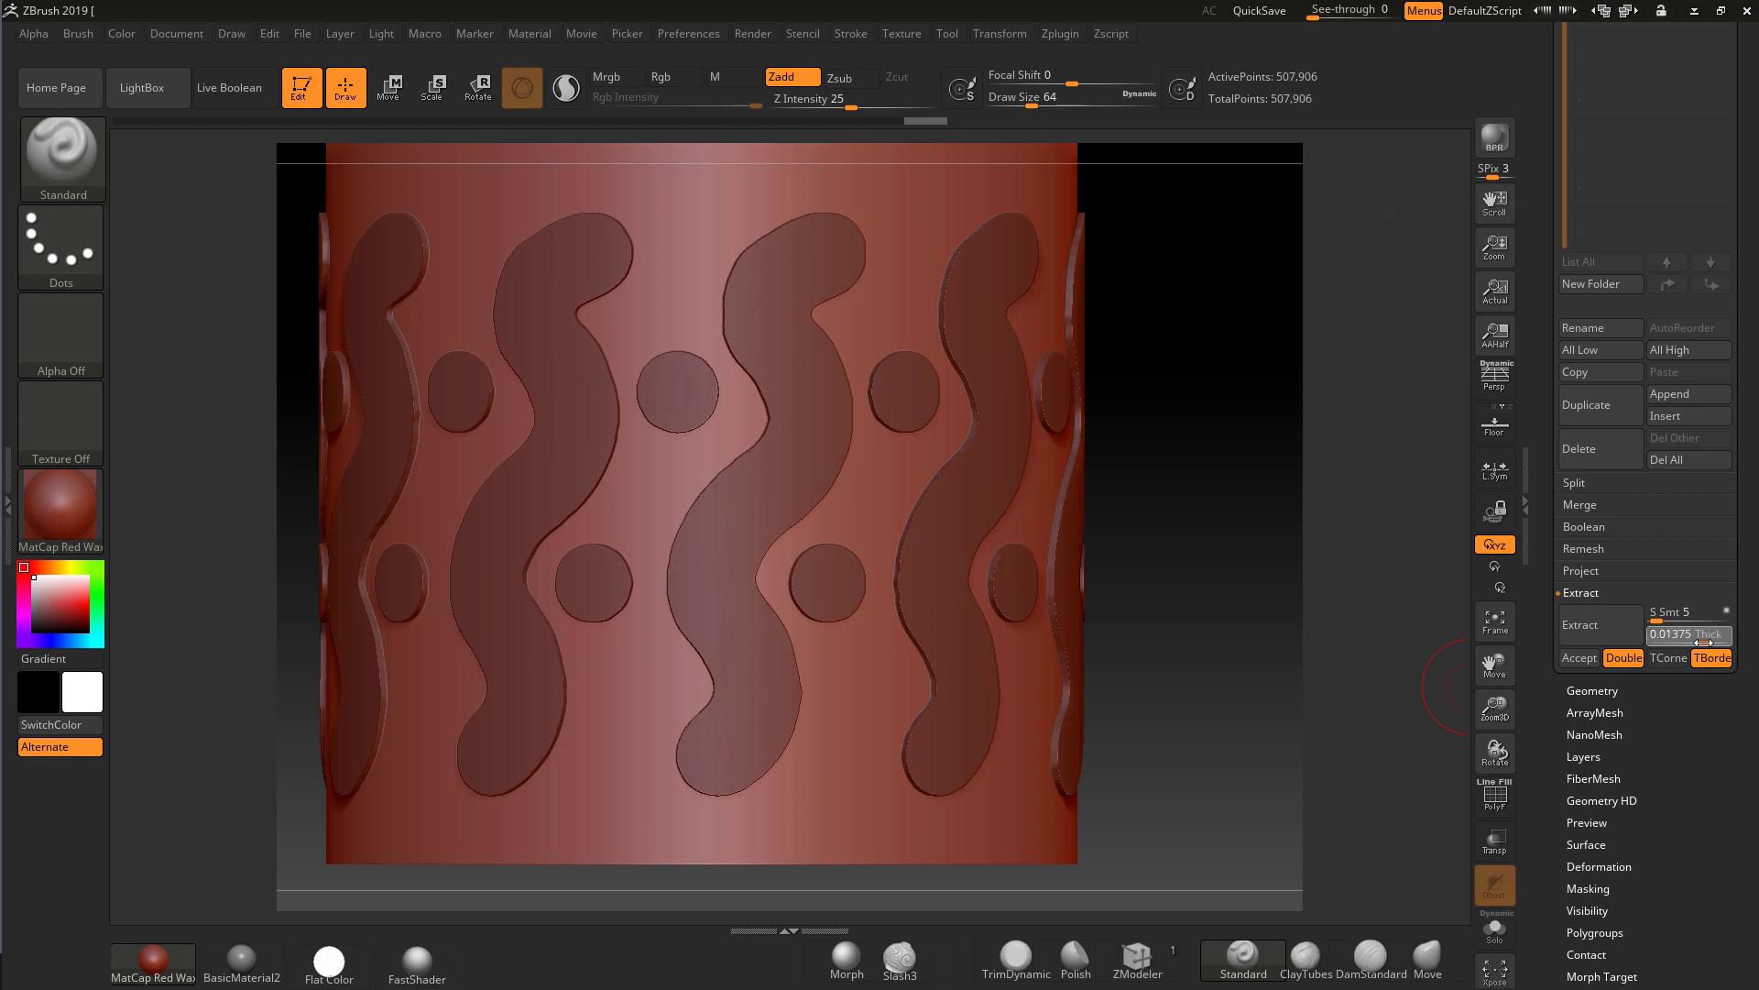
pyautogui.click(1610, 623)
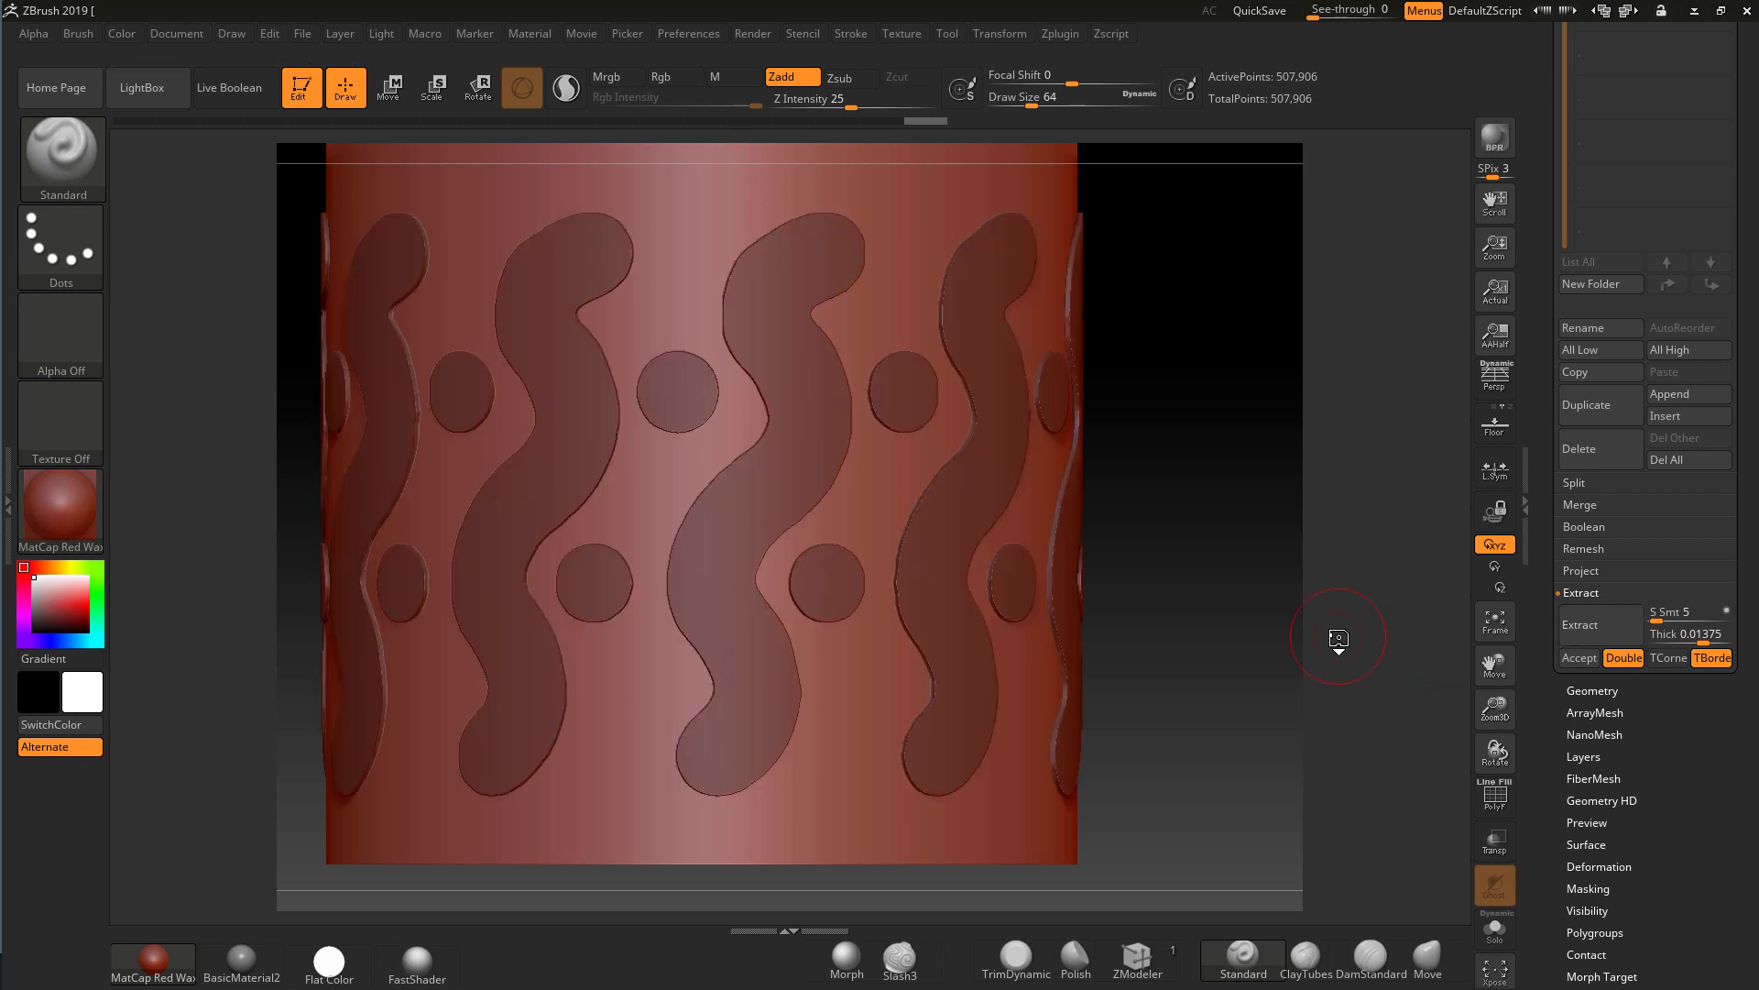
pyautogui.click(1704, 635)
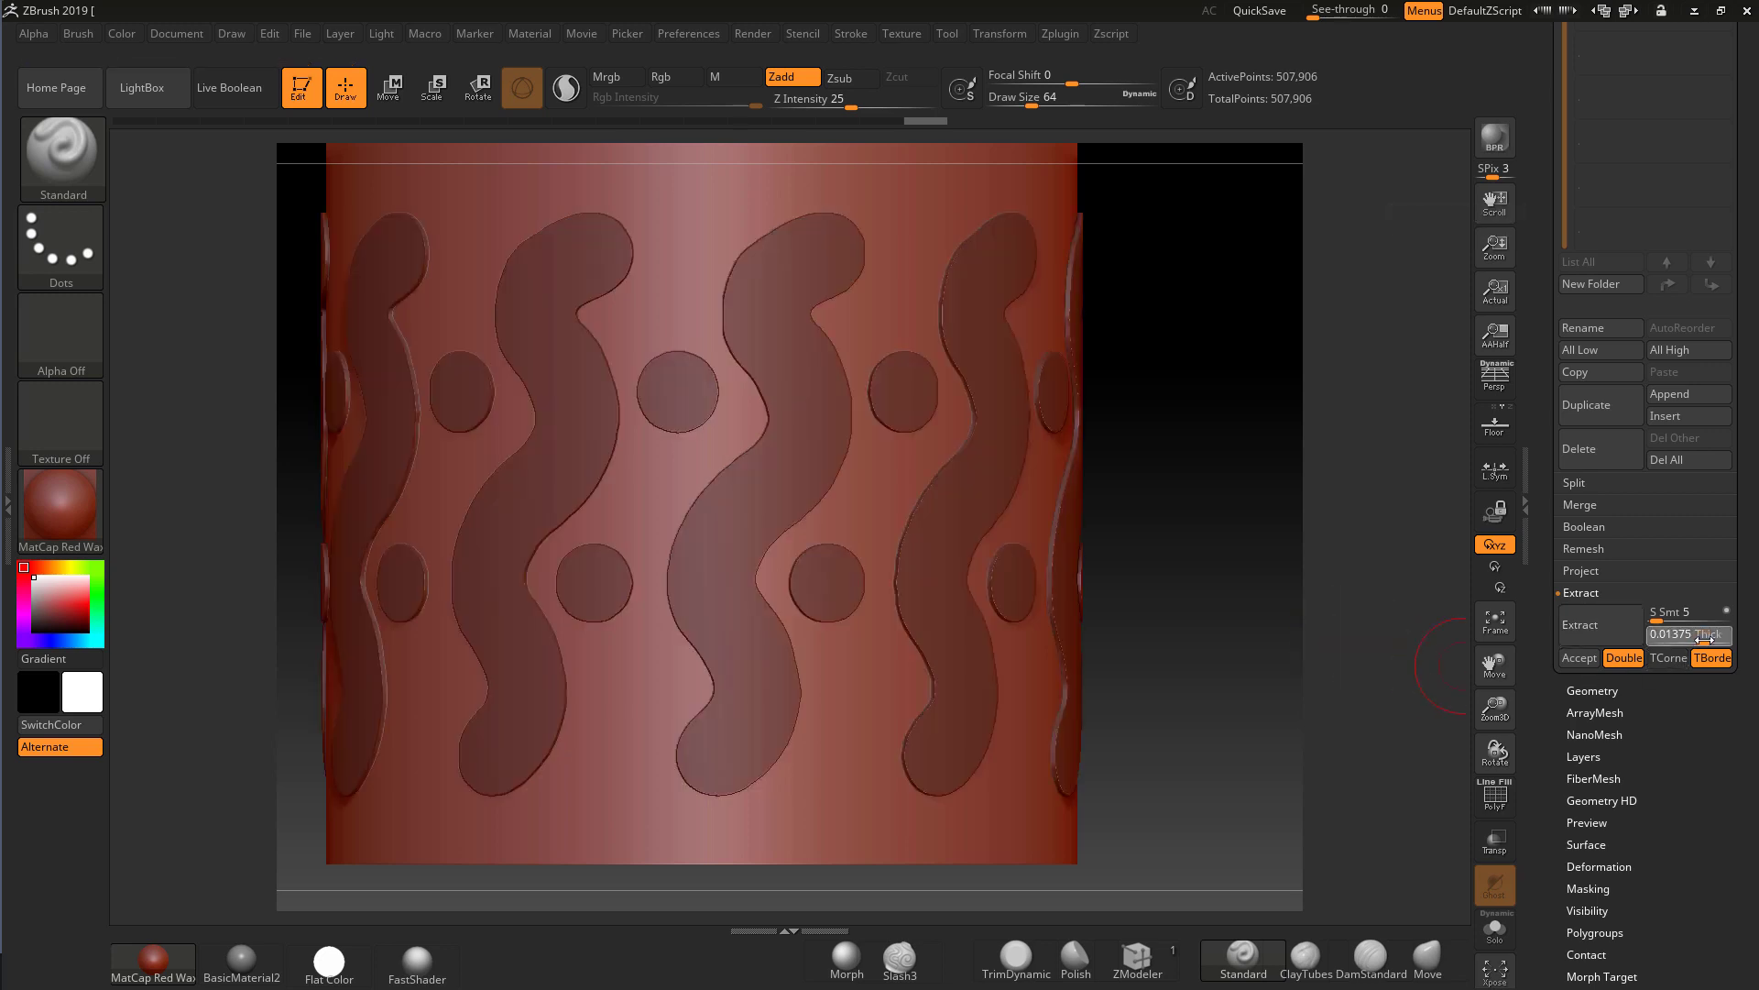
pyautogui.moveTo(1704, 639); pyautogui.dragTo(1683, 638)
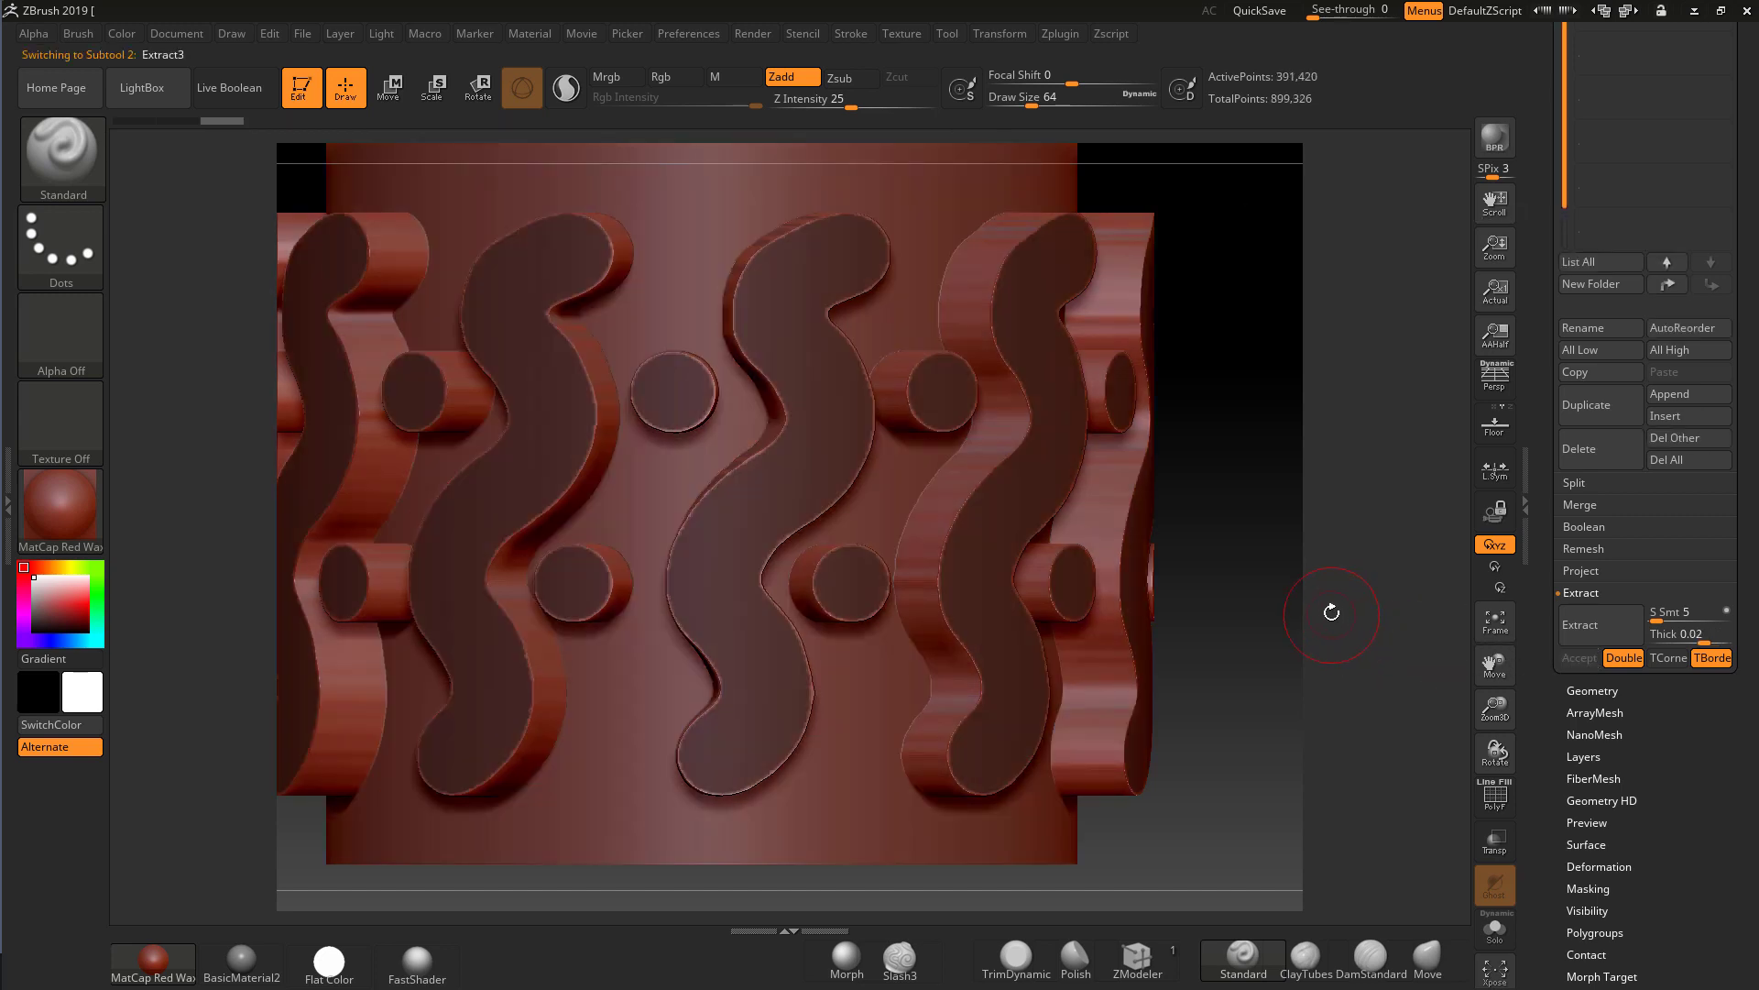
pyautogui.click(1495, 795)
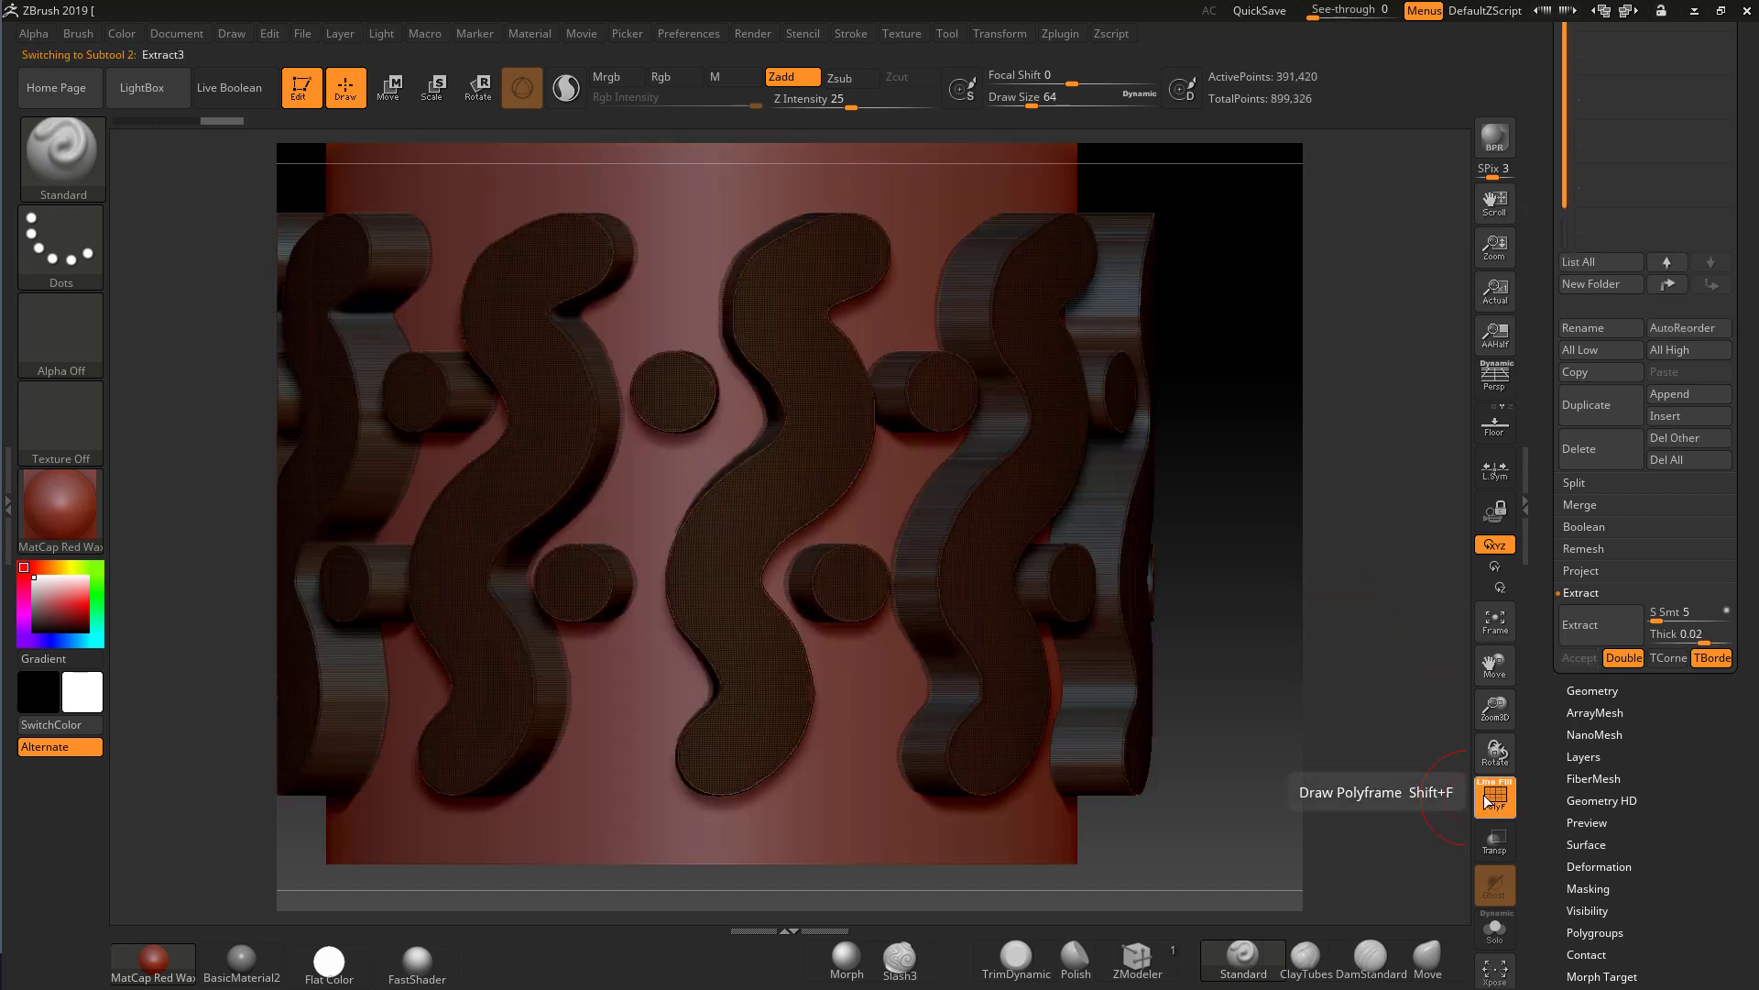
pyautogui.click(1487, 800)
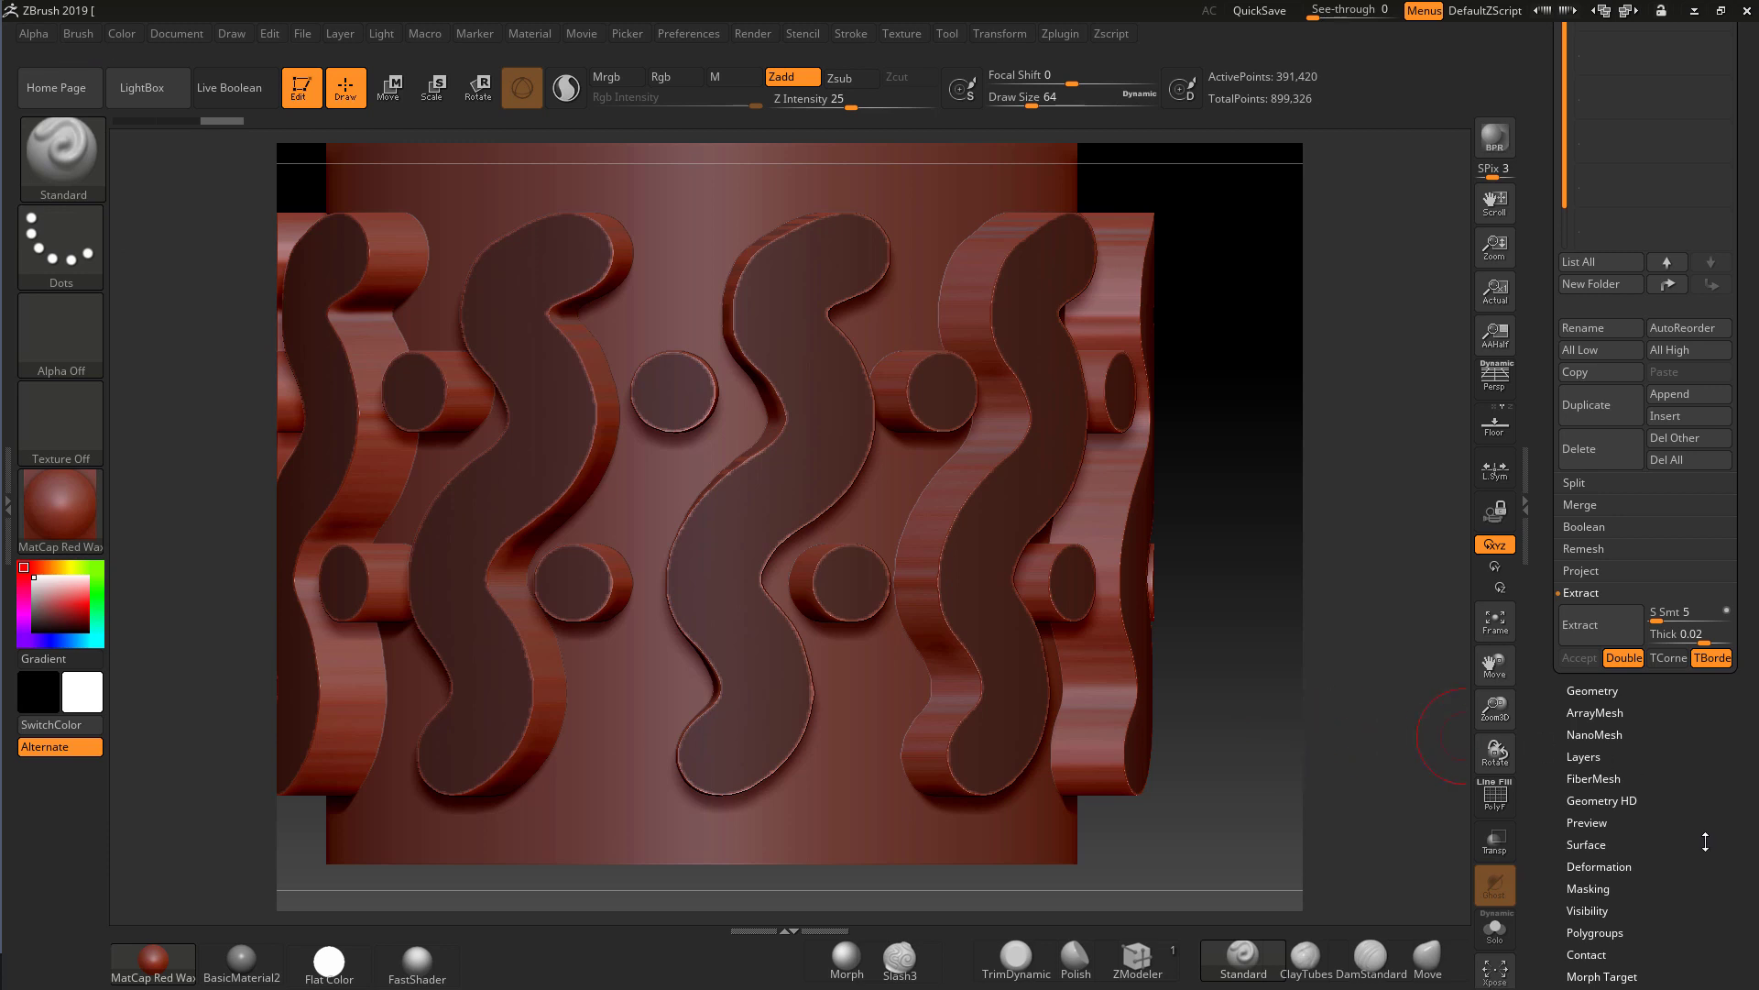
# - Shrink the mask on the extracted pattern's front faces repeatedly and sharpen its edges, leaving a narrow unmasked rim
pyautogui.scroll(-5, 1705, 842)
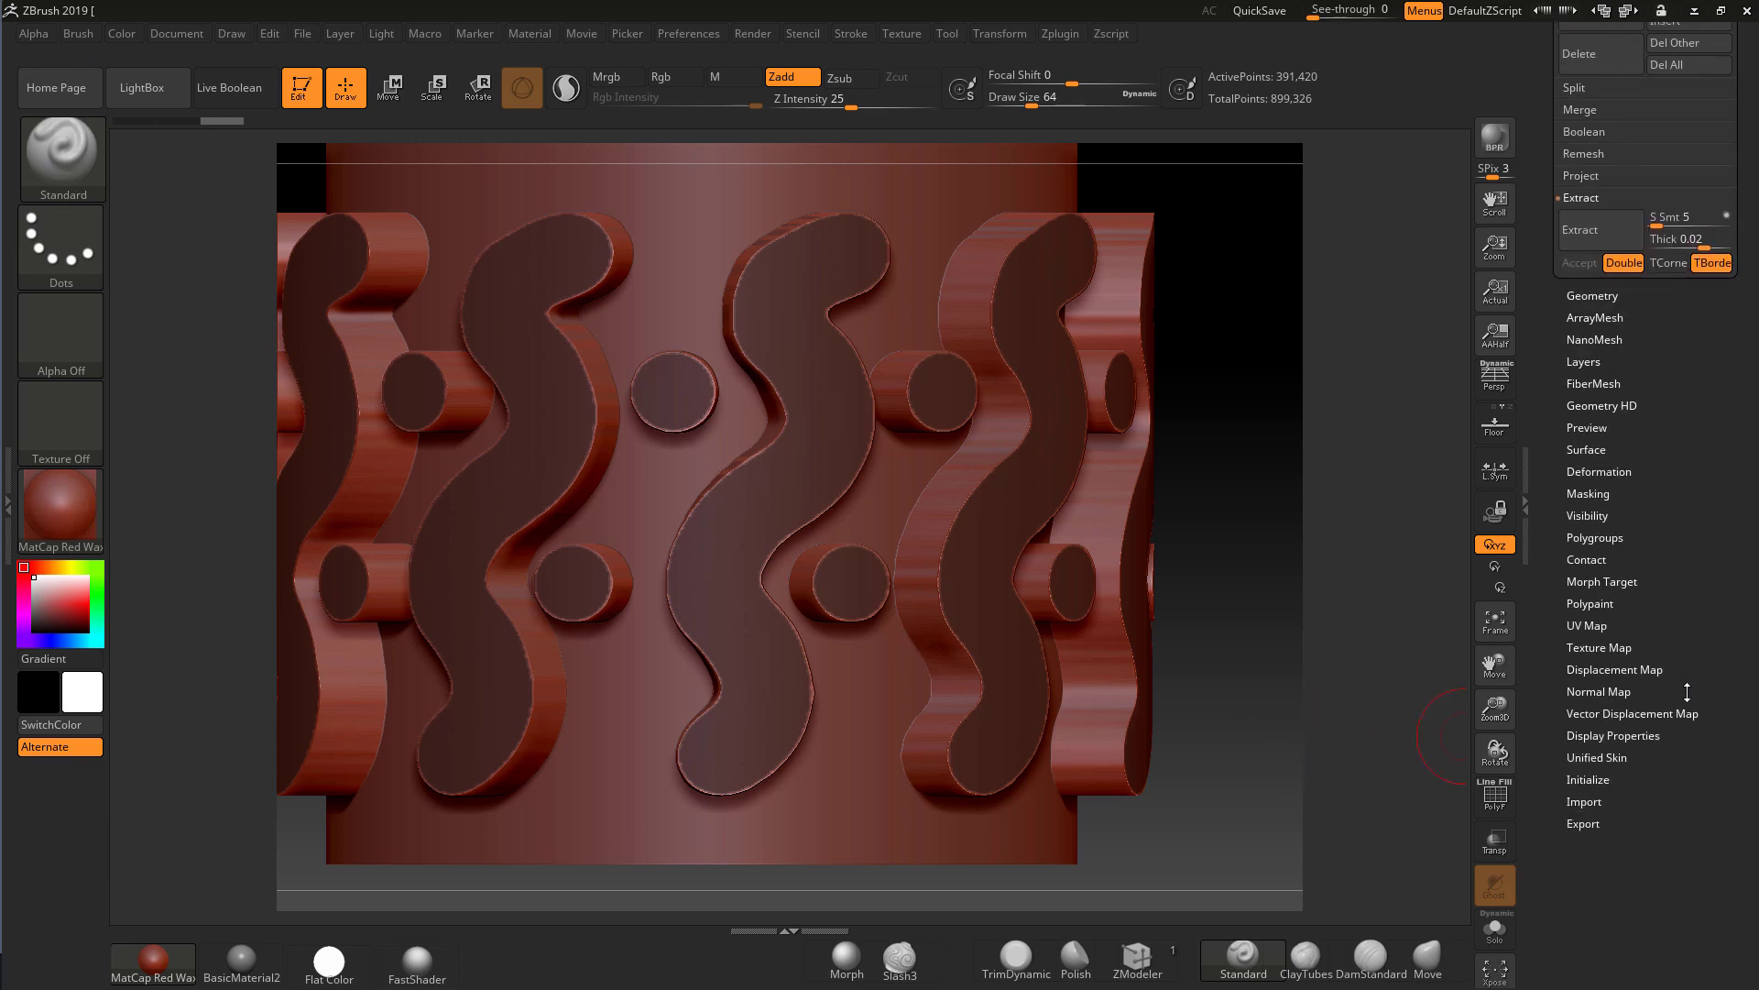
pyautogui.click(1590, 493)
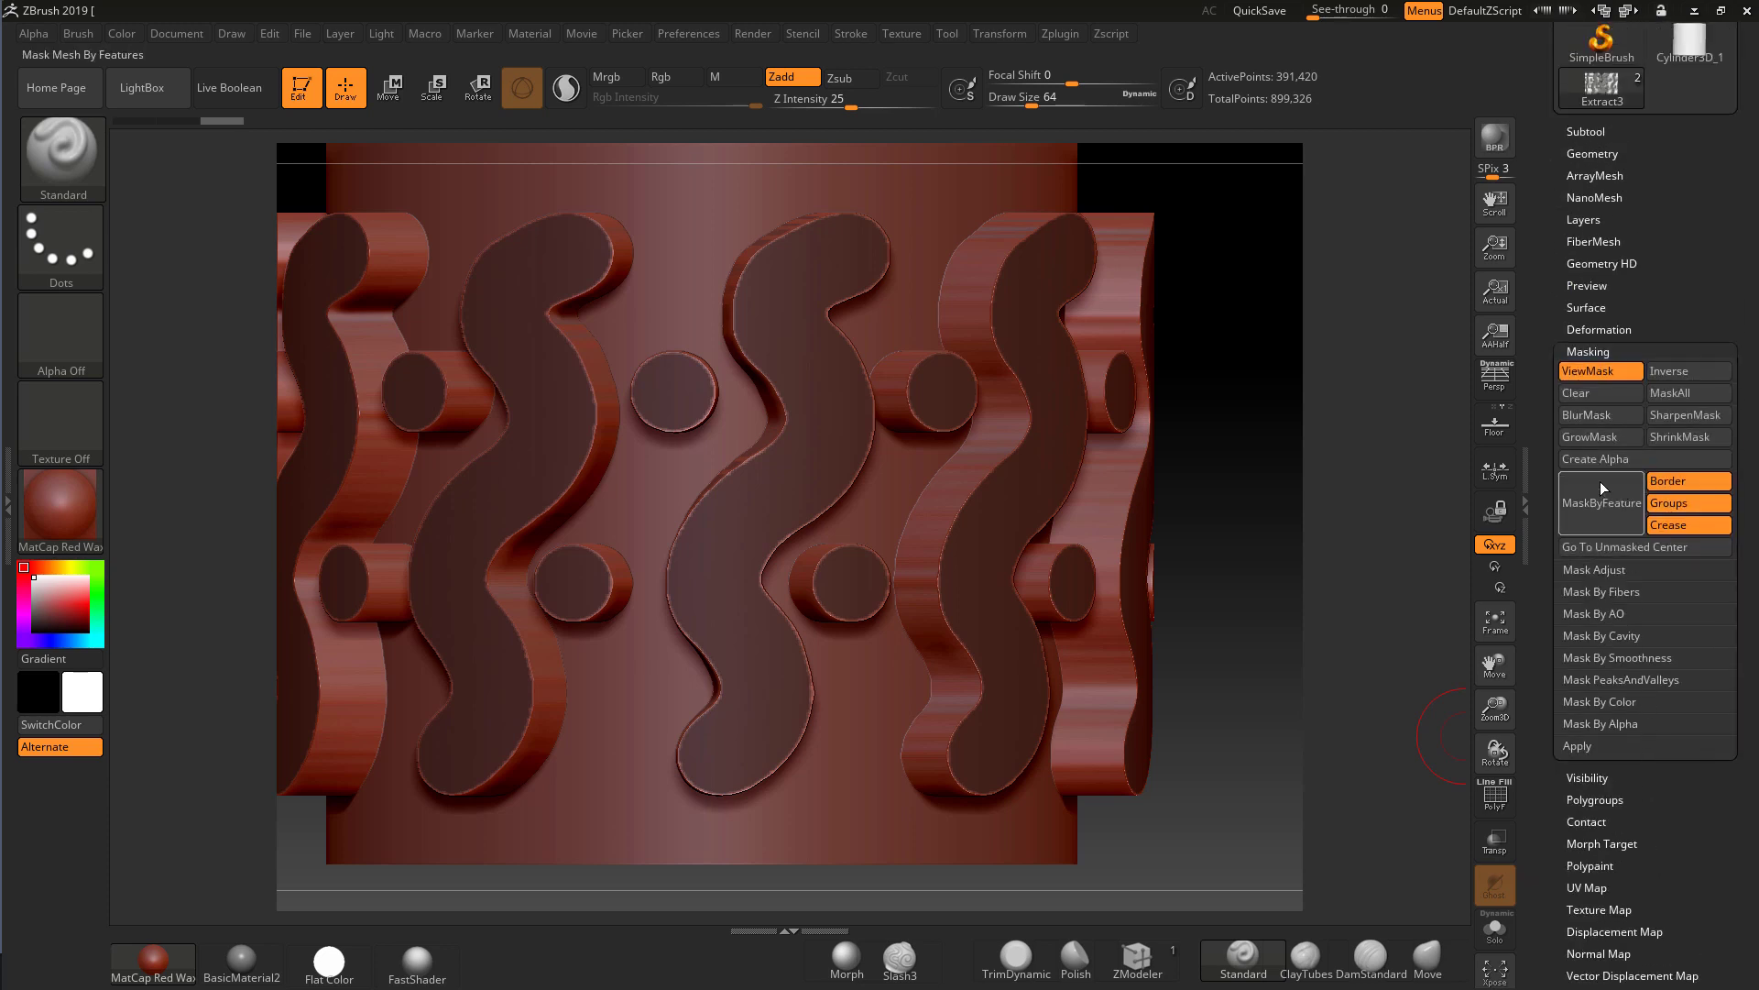
pyautogui.click(1668, 436)
pyautogui.click(1668, 436)
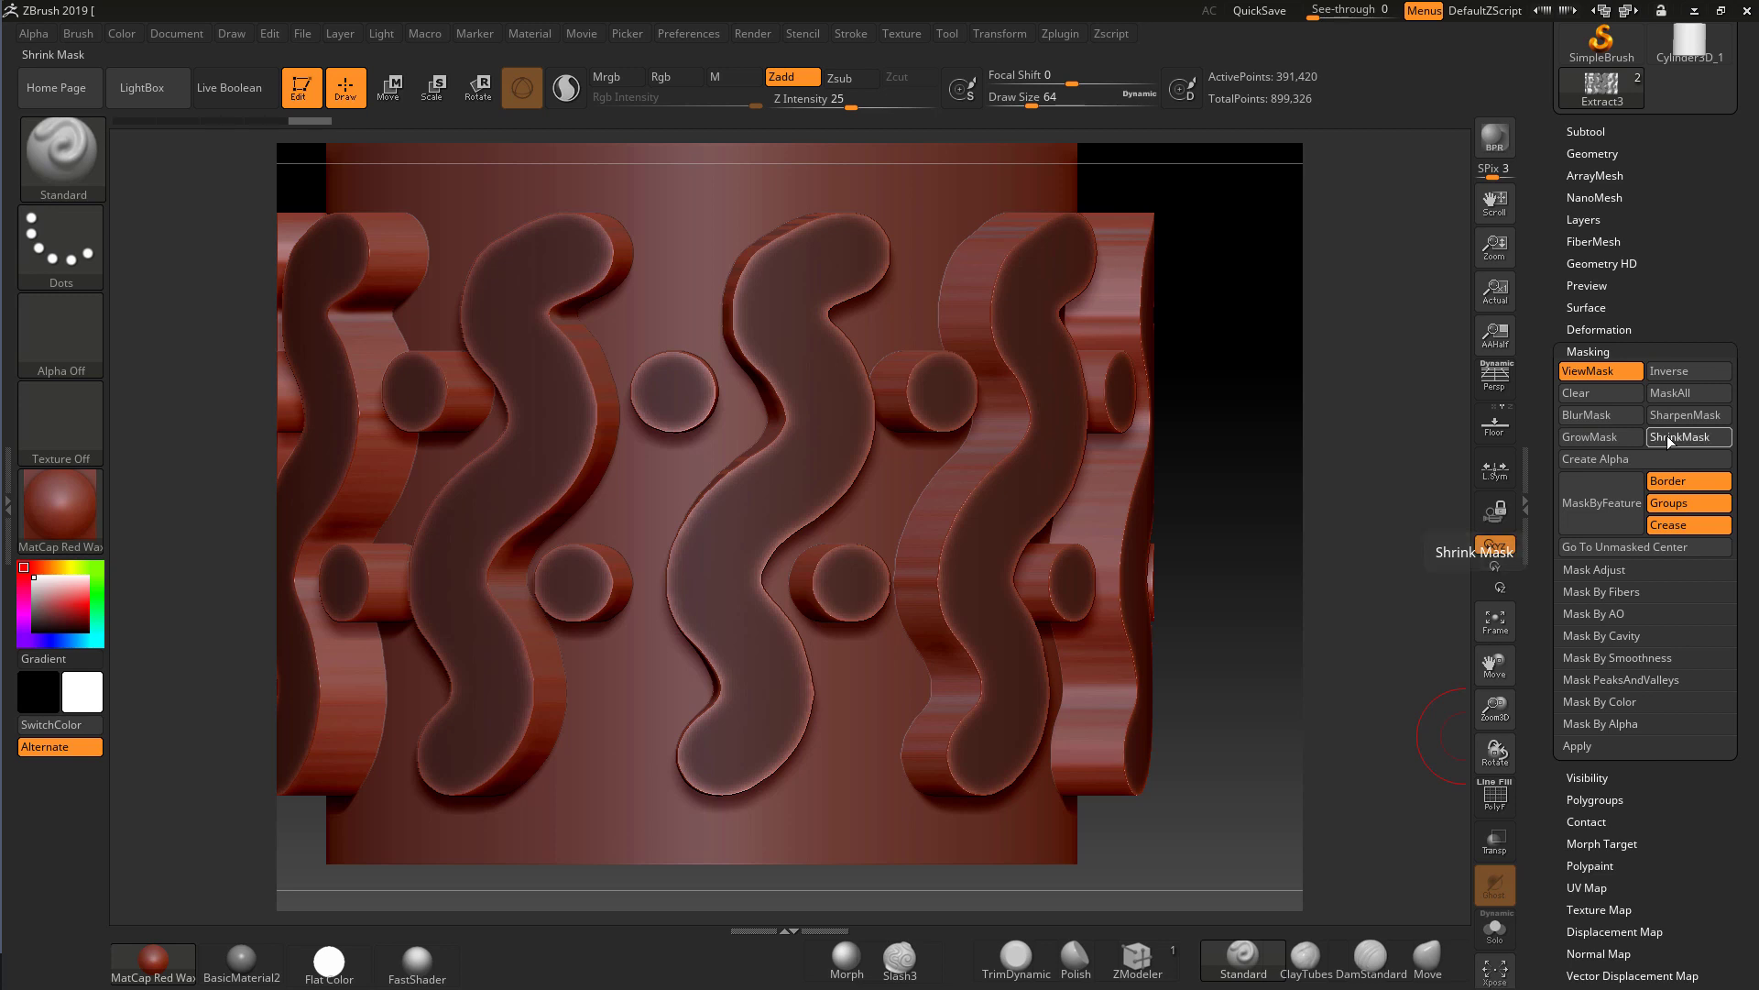
pyautogui.click(1667, 436)
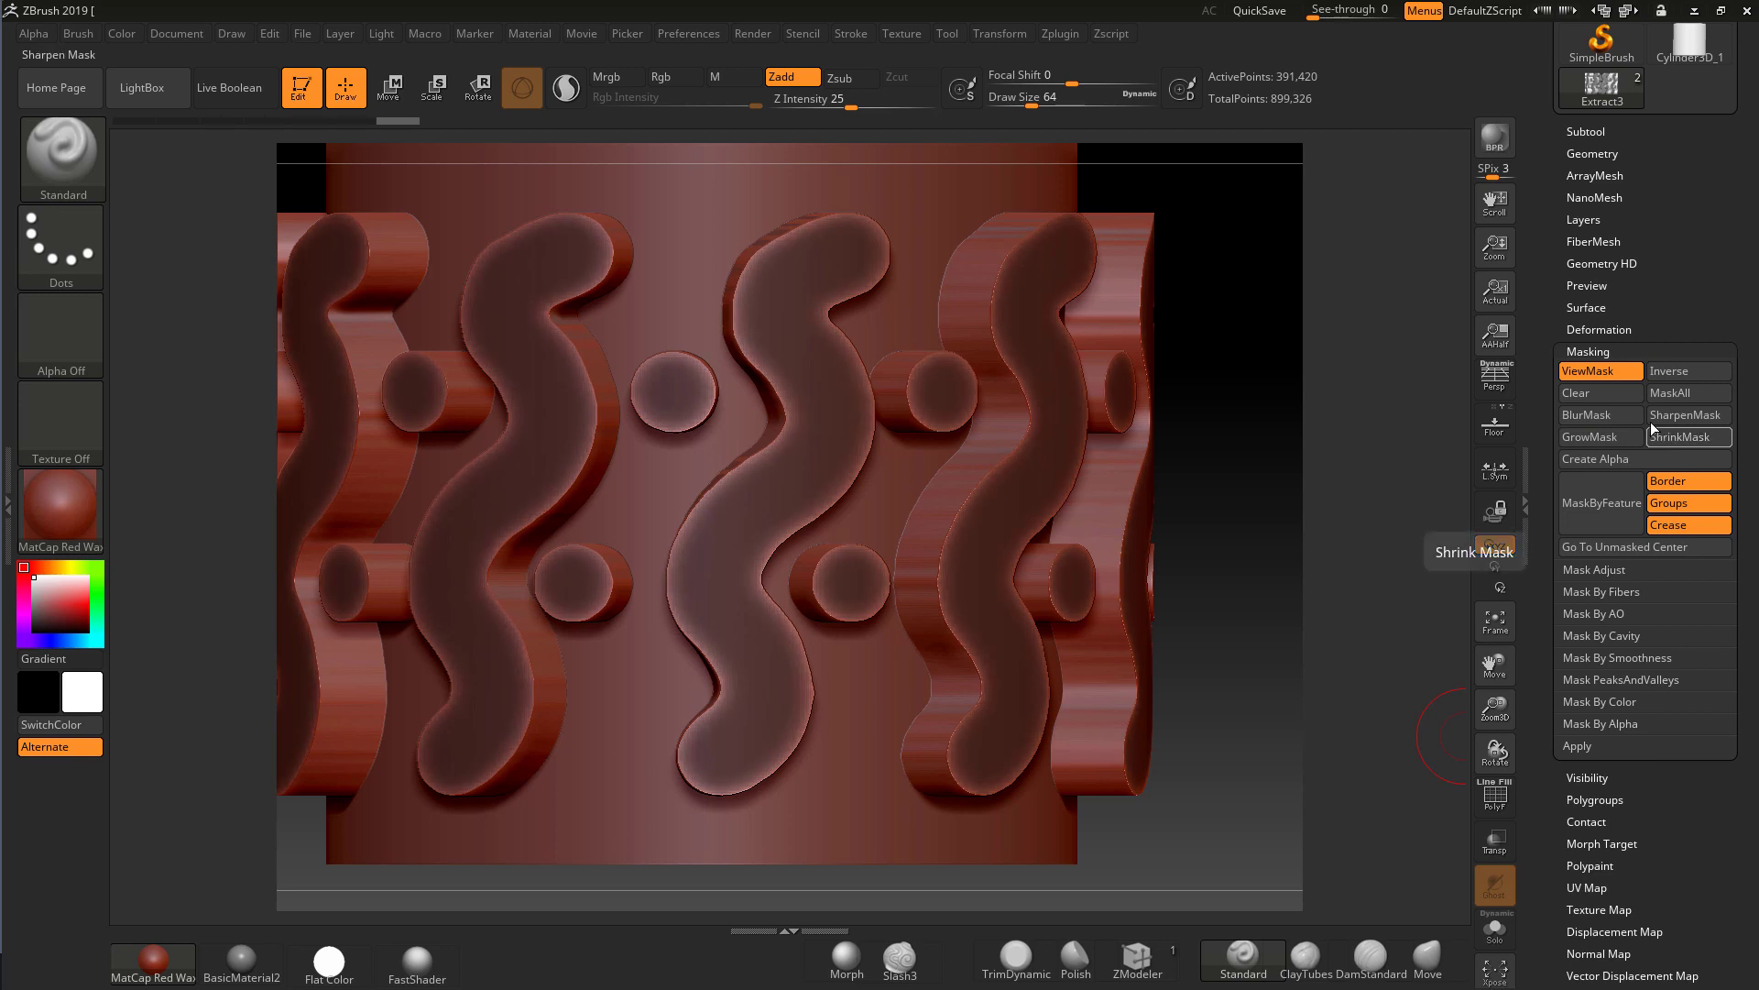
pyautogui.click(1667, 416)
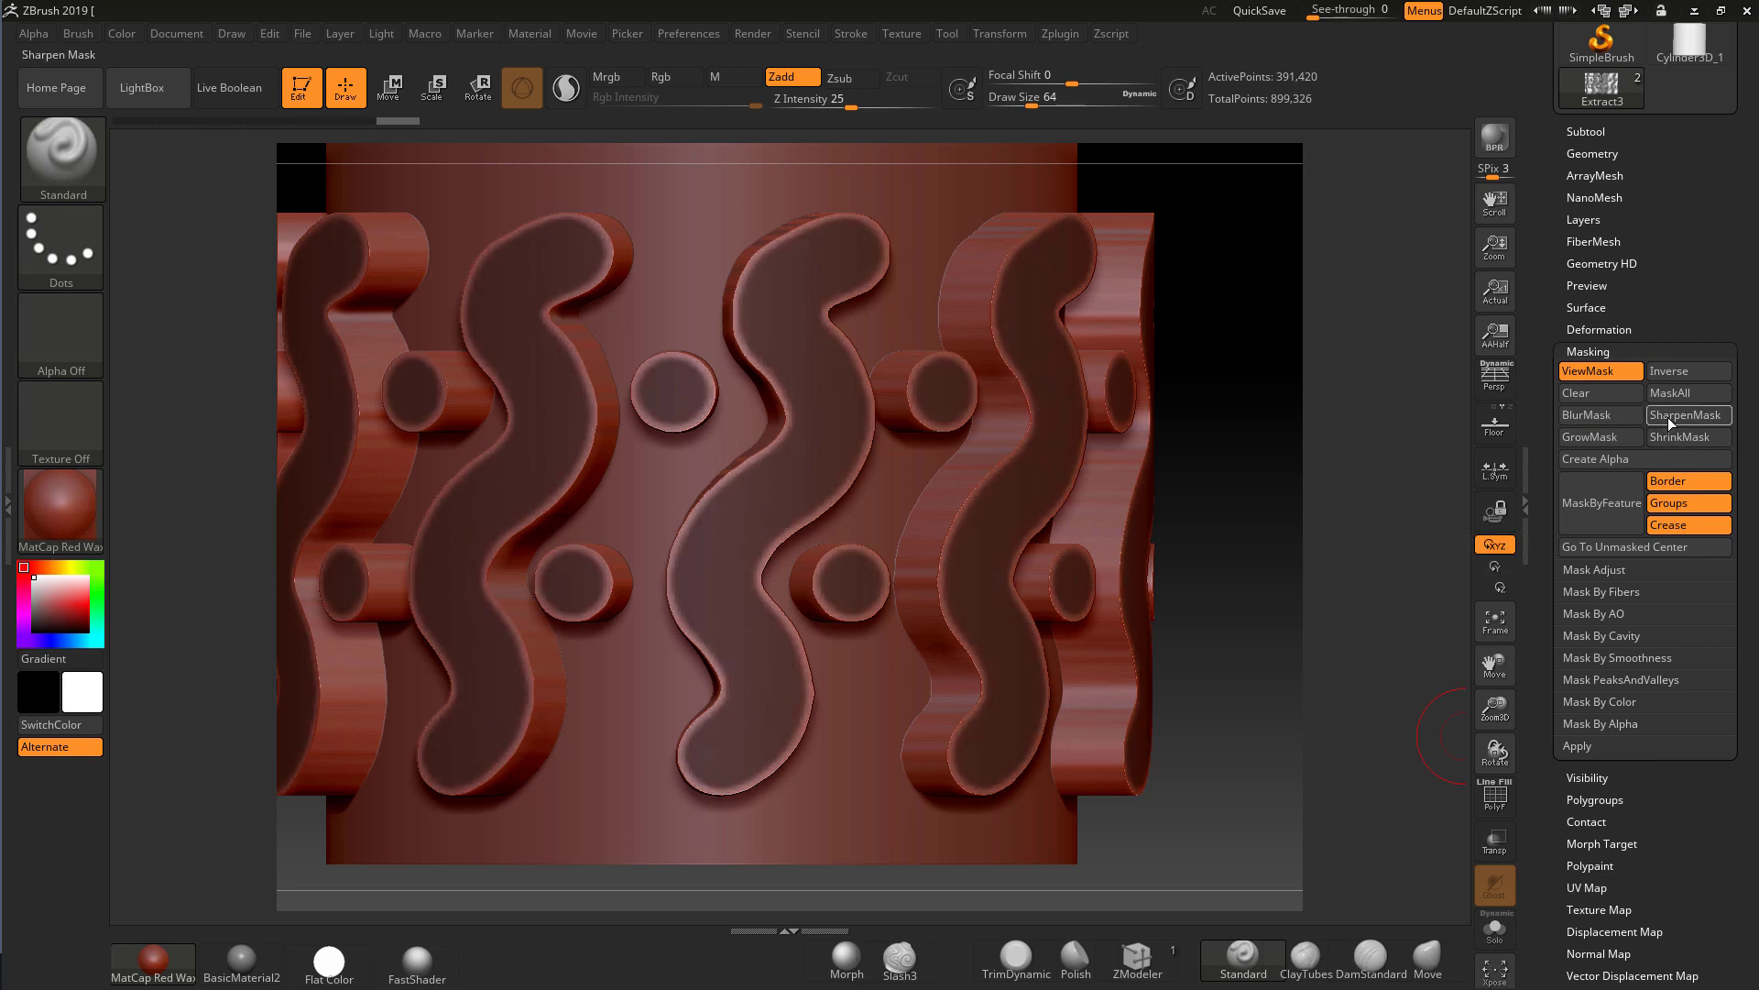
pyautogui.click(1668, 437)
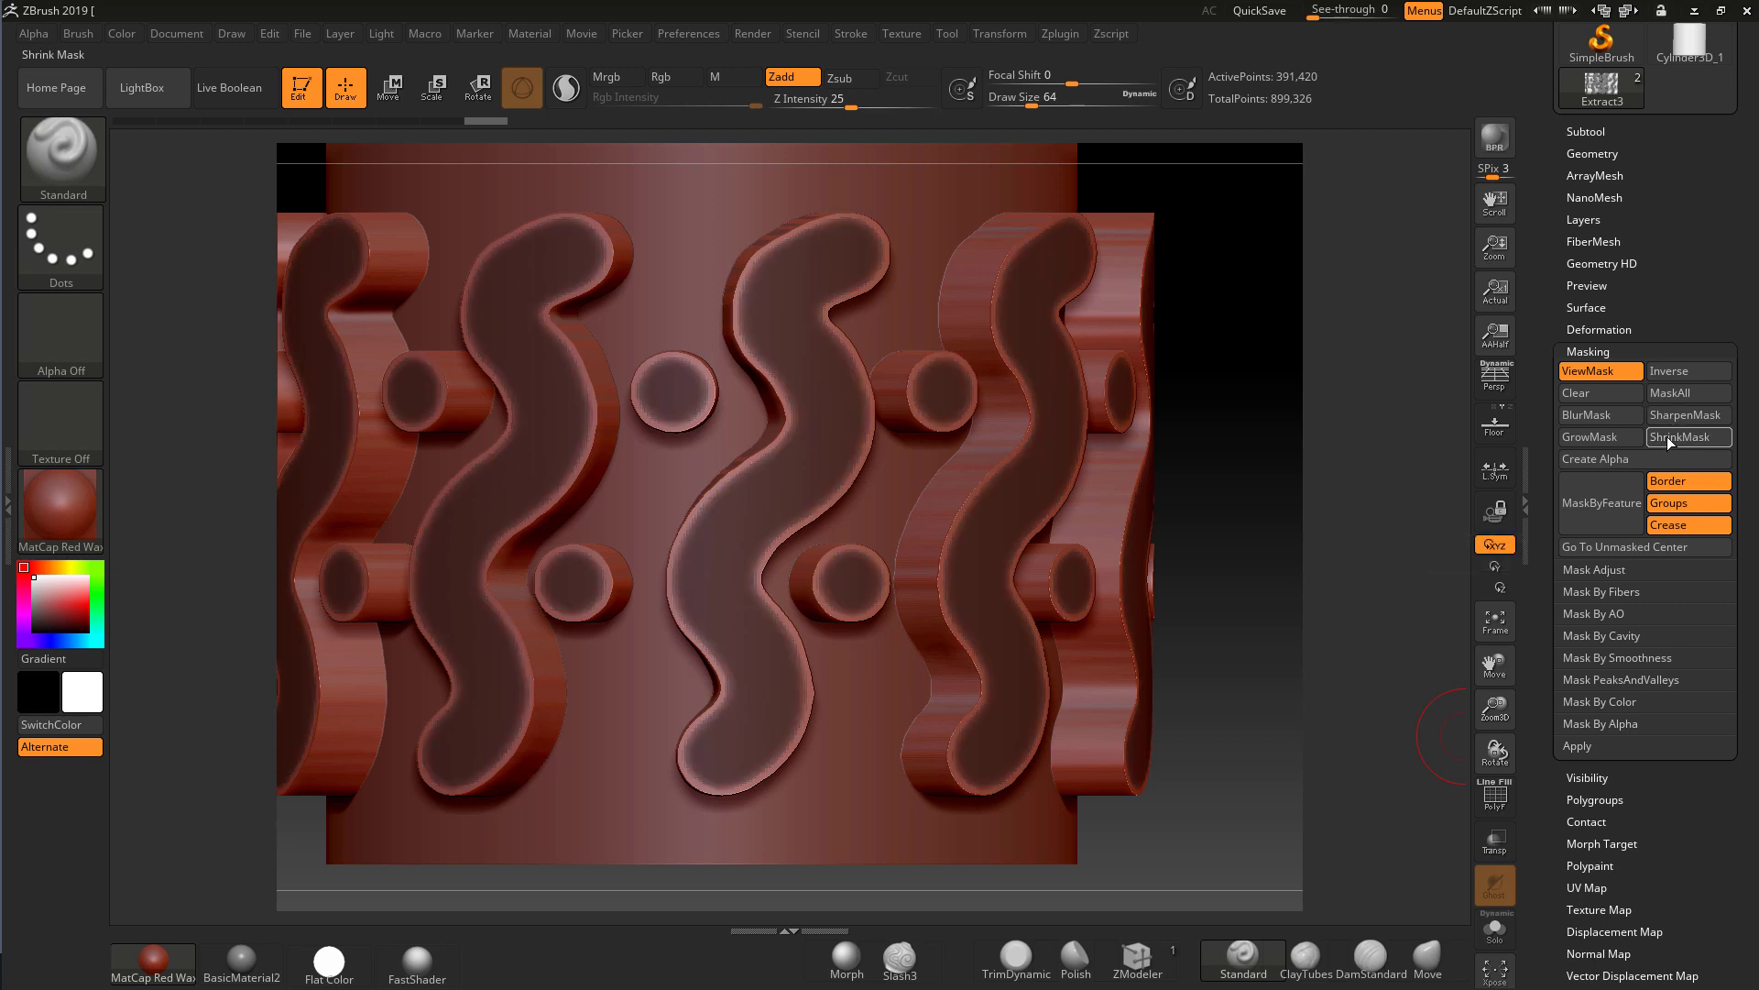
pyautogui.click(1669, 416)
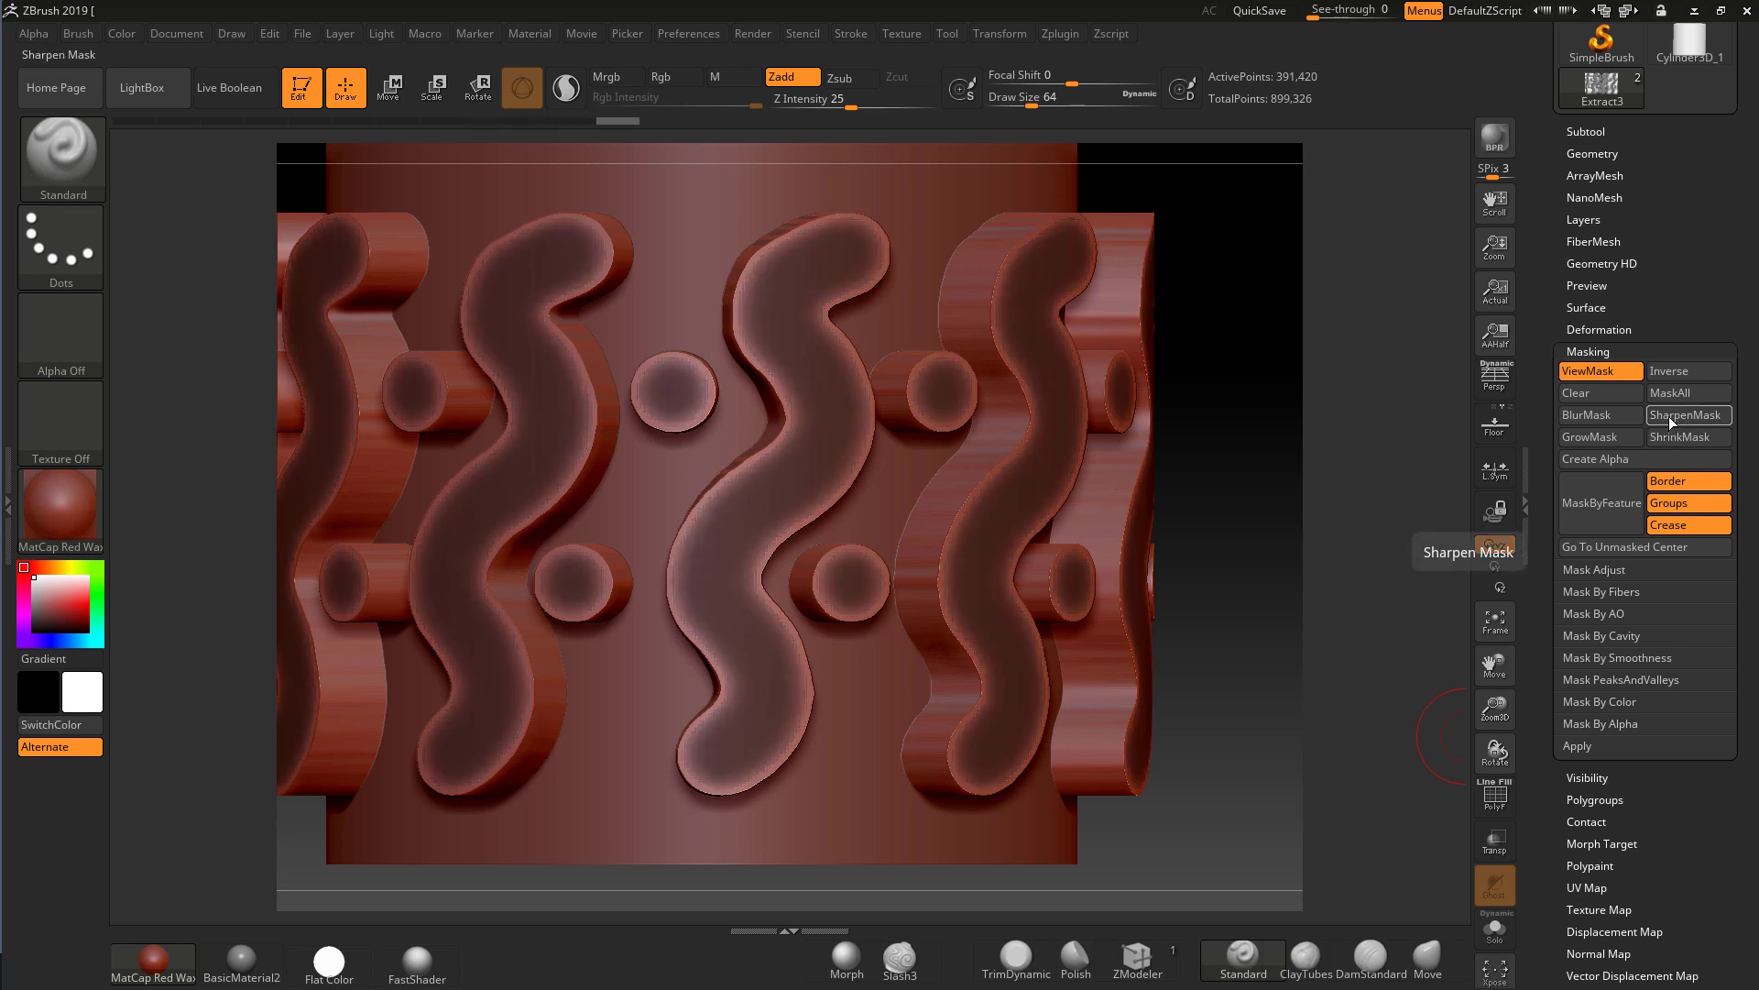
pyautogui.click(1669, 415)
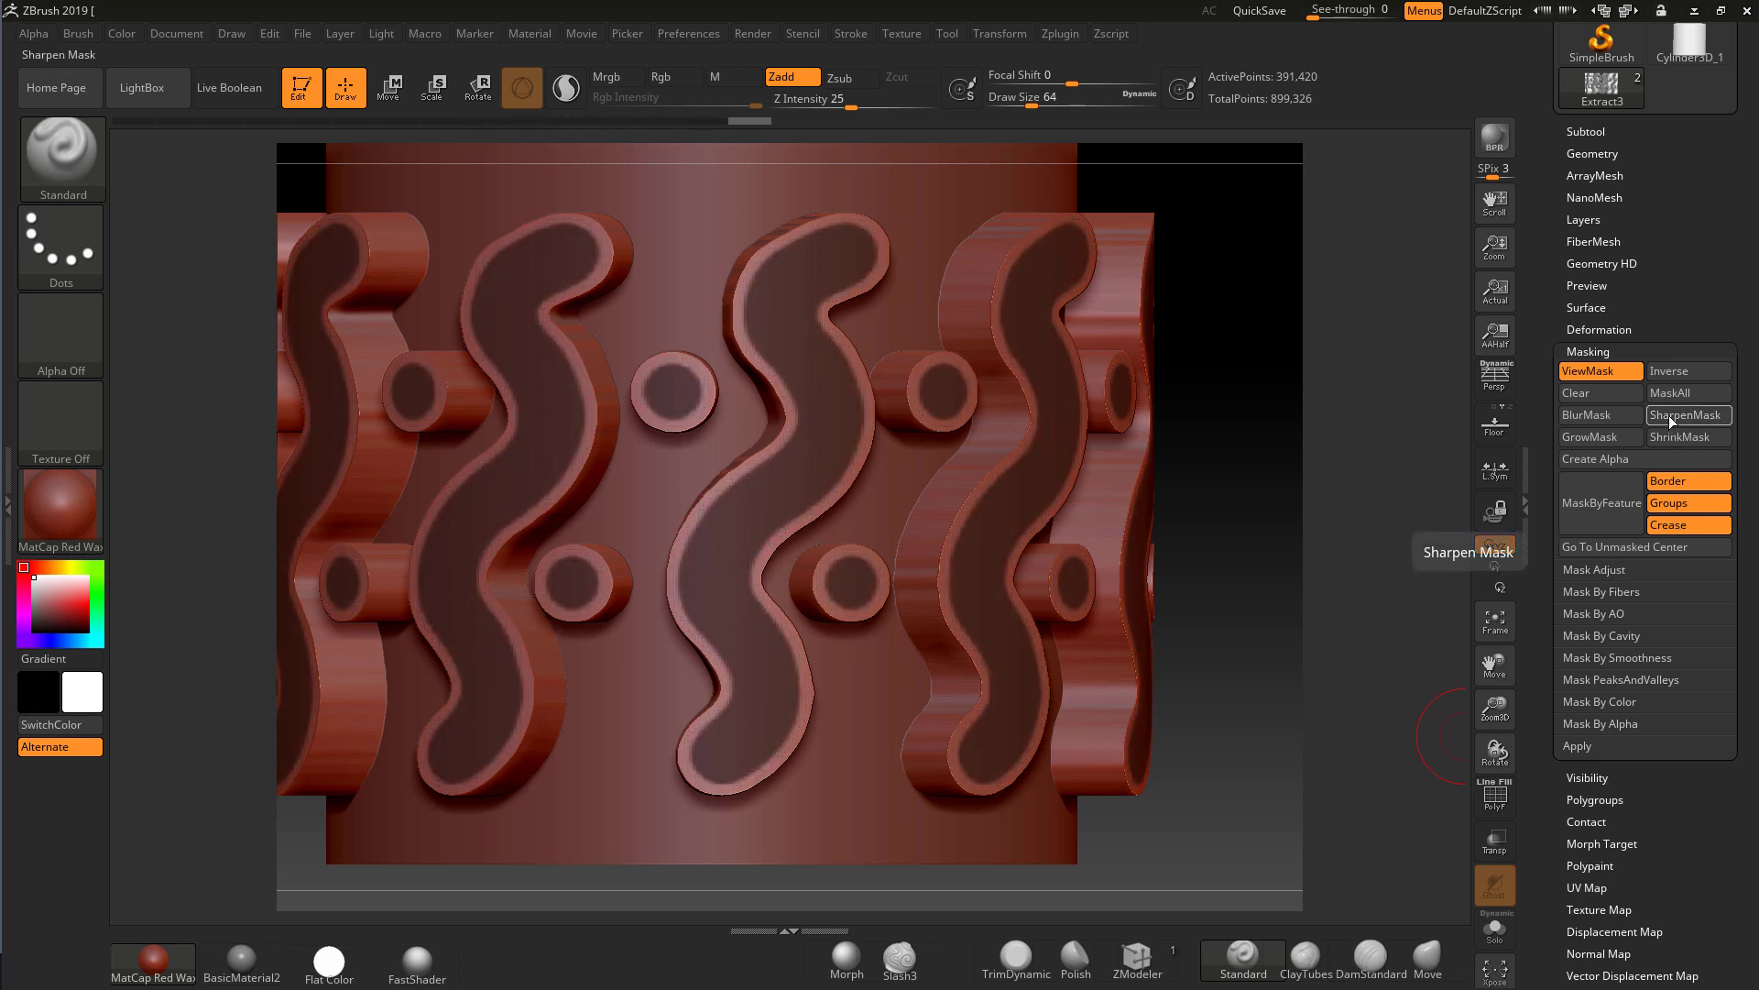
pyautogui.click(1668, 415)
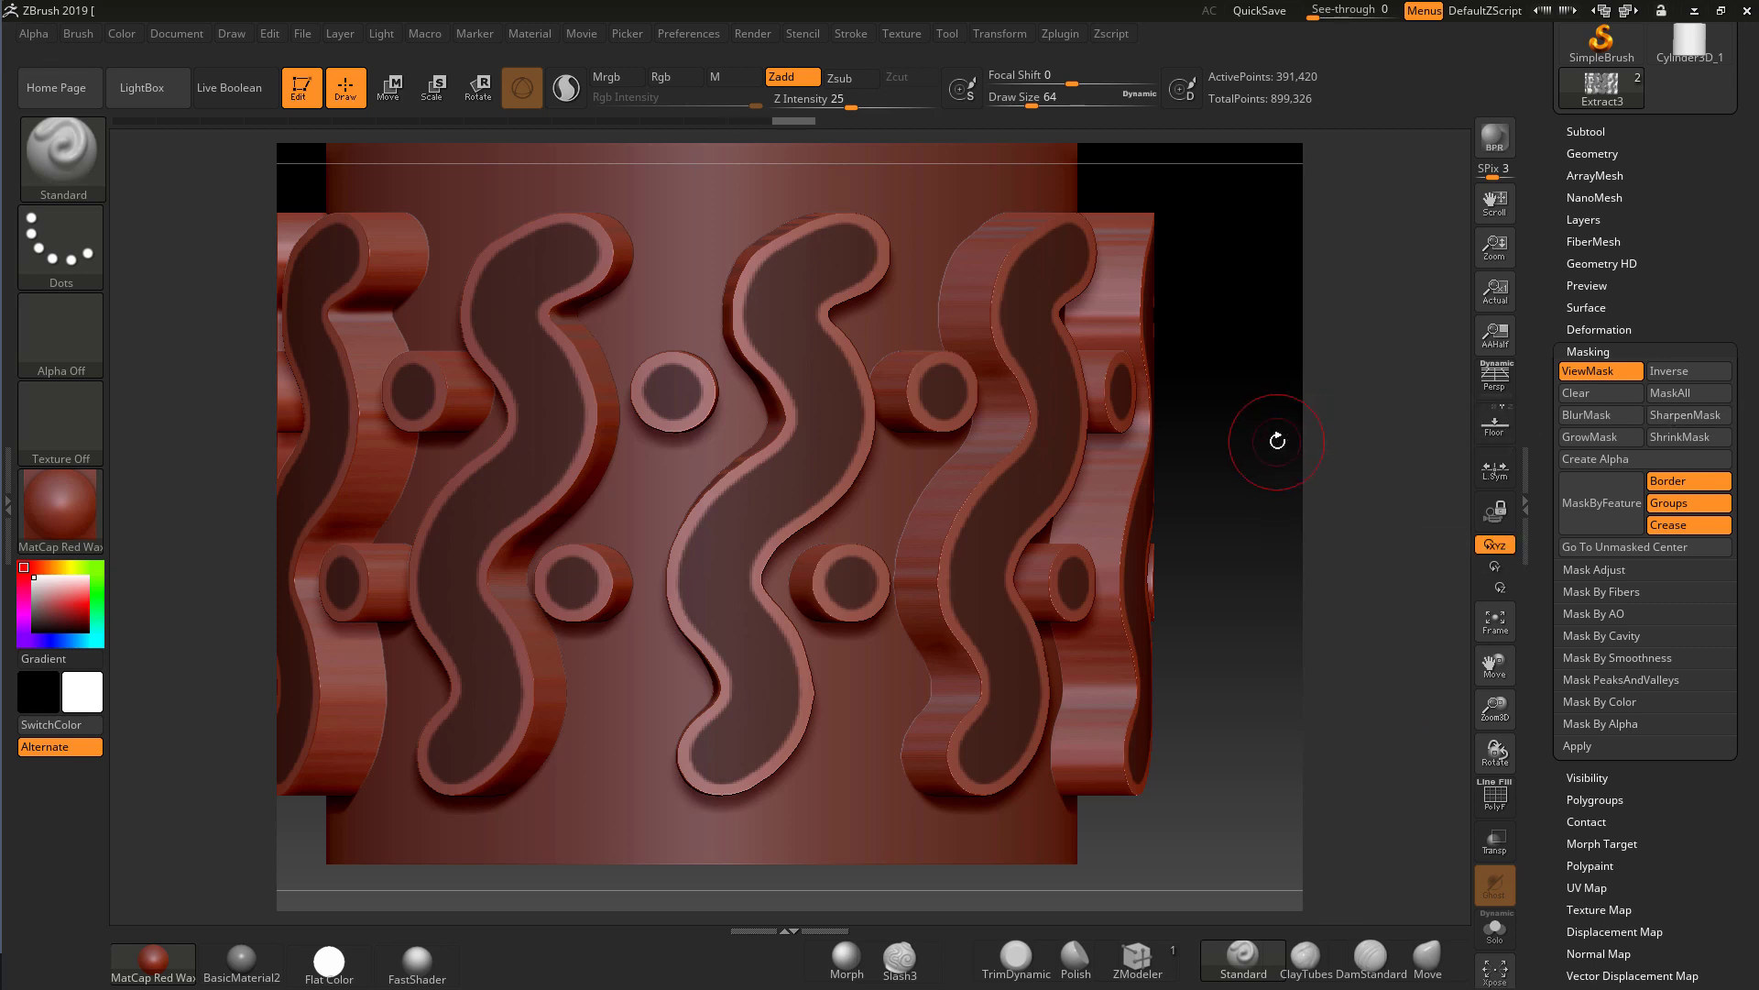
# - Extract the shrunken mask as a second raised layer with S Smt 5 and a thickness of 0.06599, and accept it
pyautogui.click(1595, 131)
pyautogui.moveTo(1741, 808); pyautogui.dragTo(1745, 658)
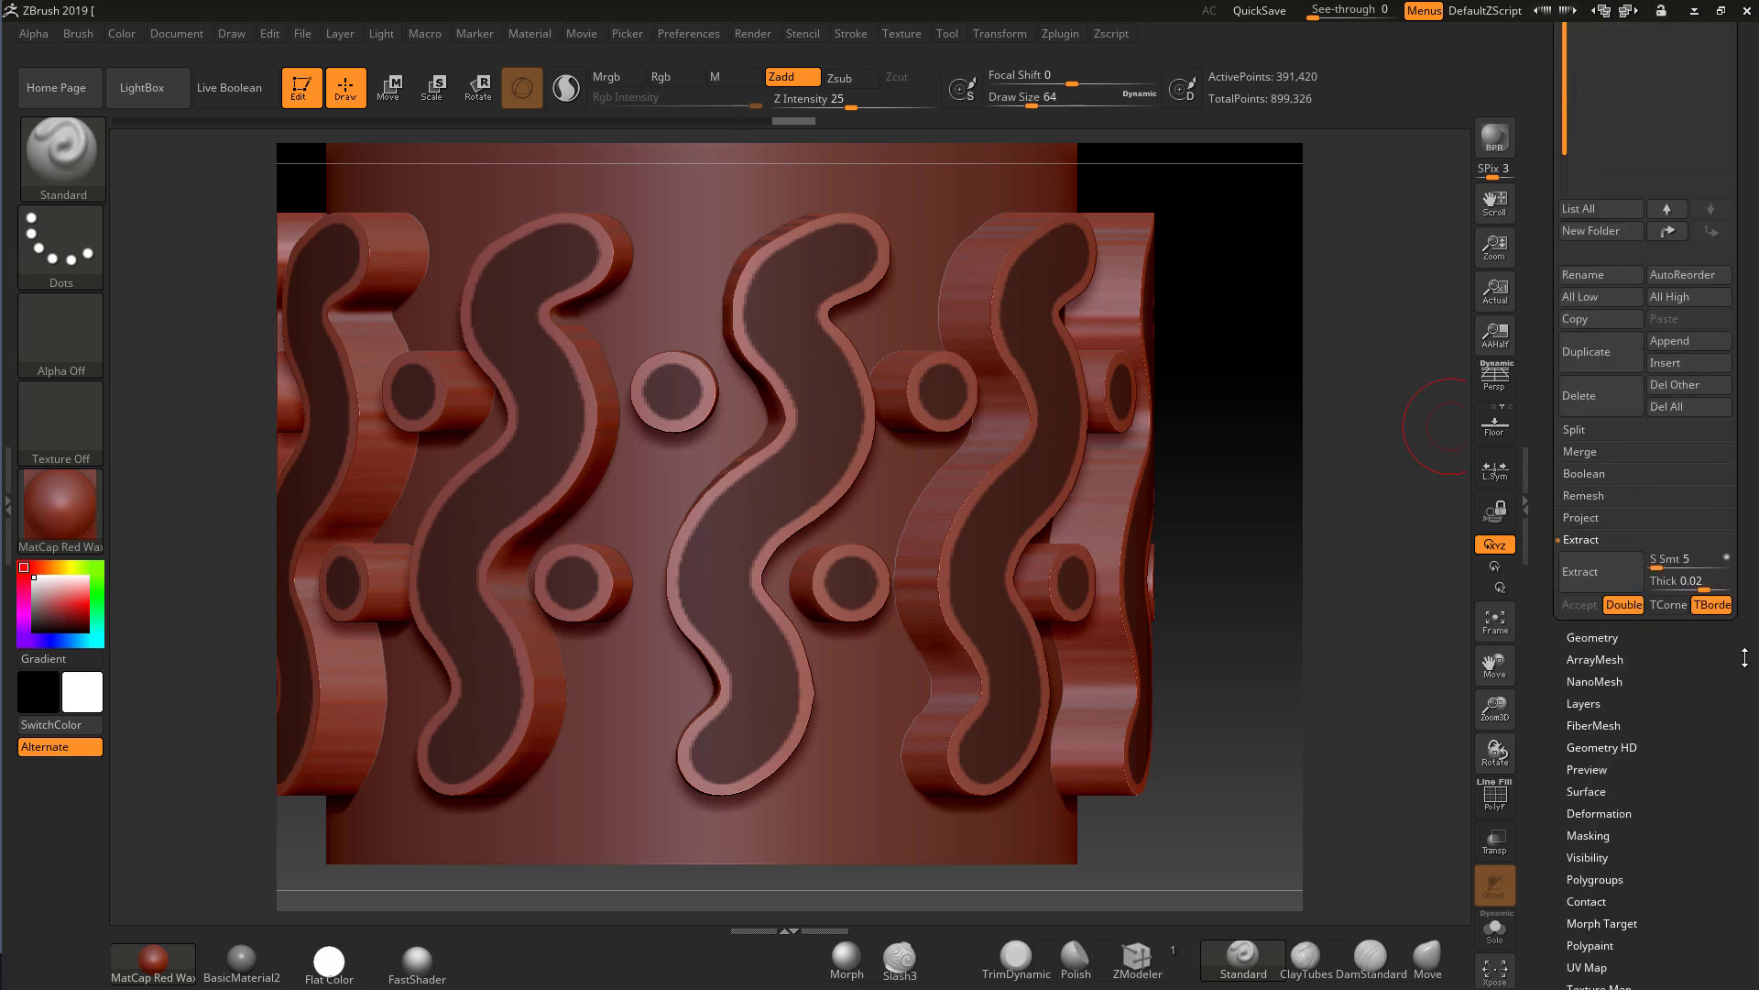
pyautogui.click(1692, 582)
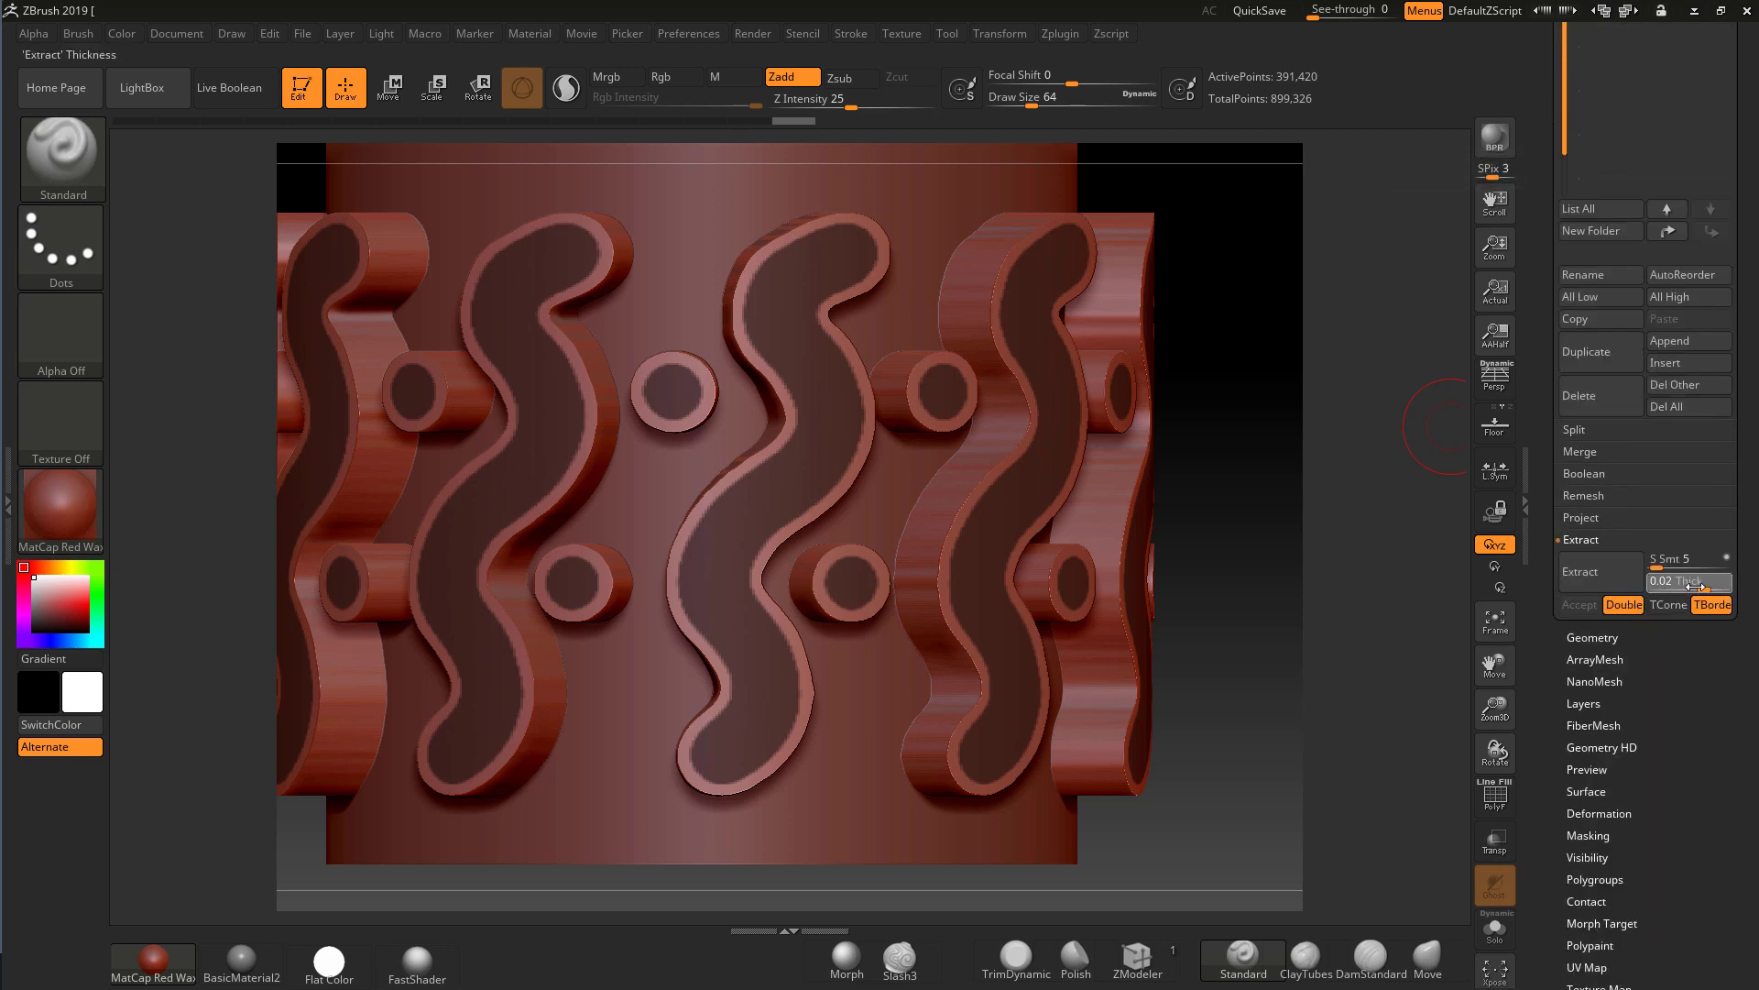
pyautogui.write('0')
pyautogui.write('.00294')
pyautogui.press('Return')
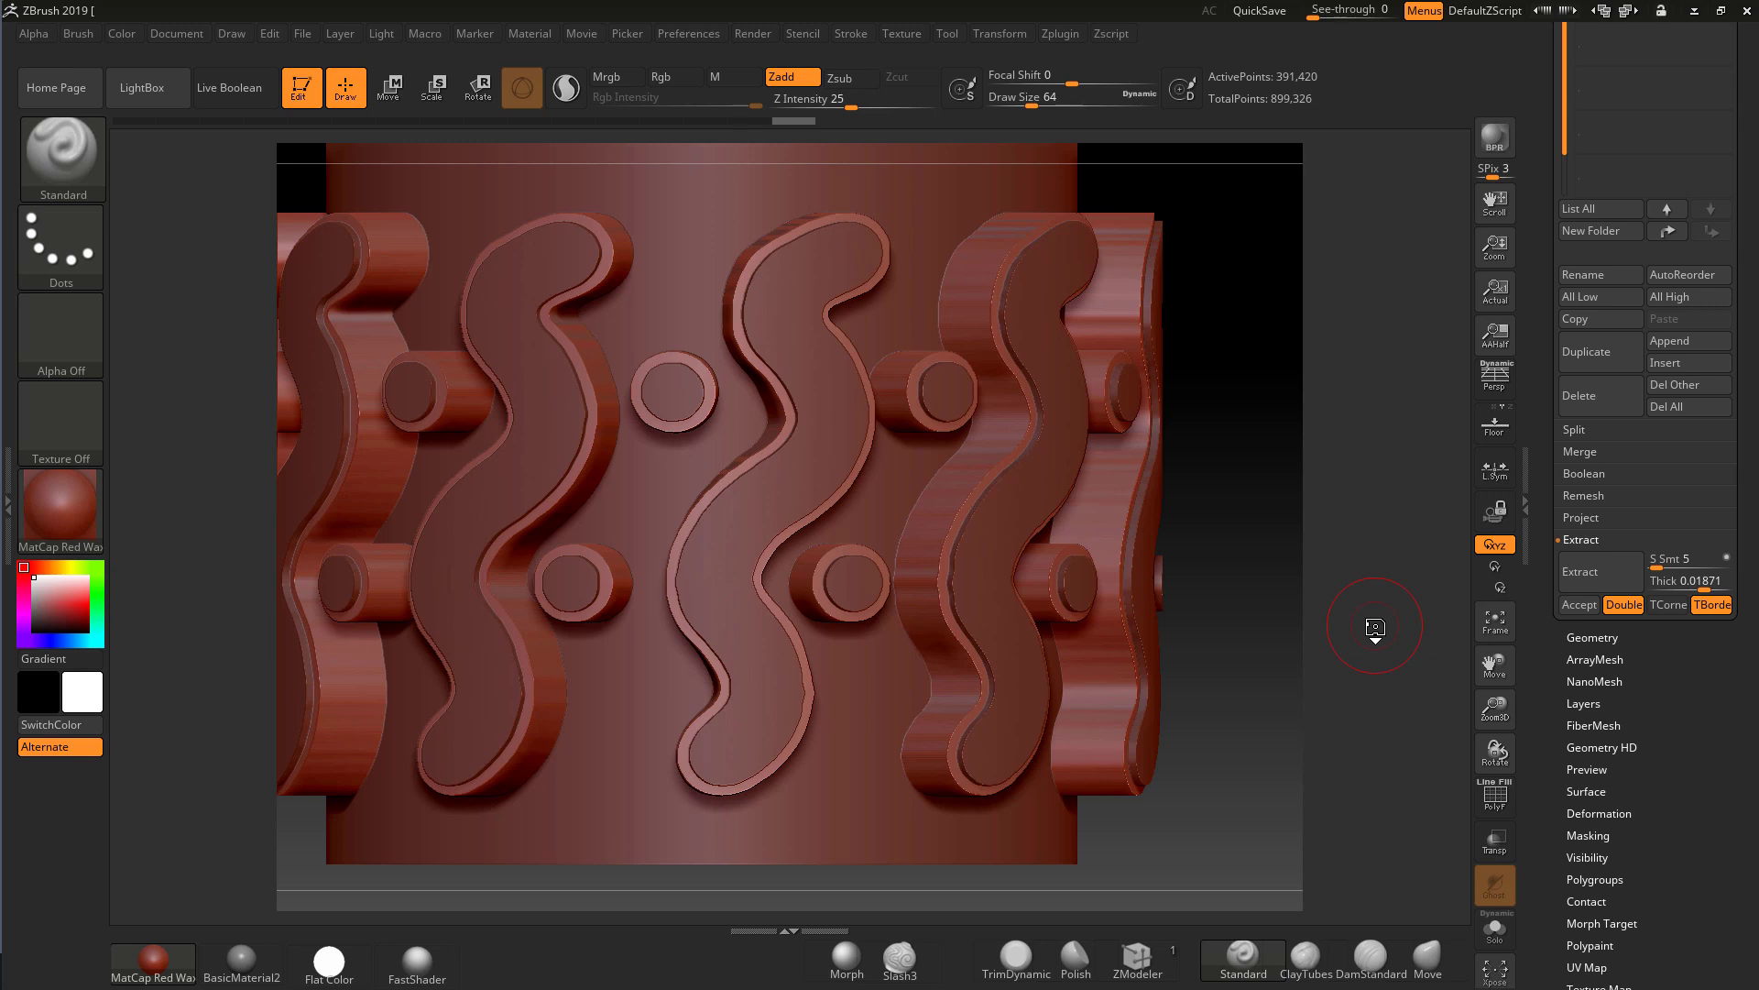
pyautogui.moveTo(1705, 584); pyautogui.dragTo(1710, 585)
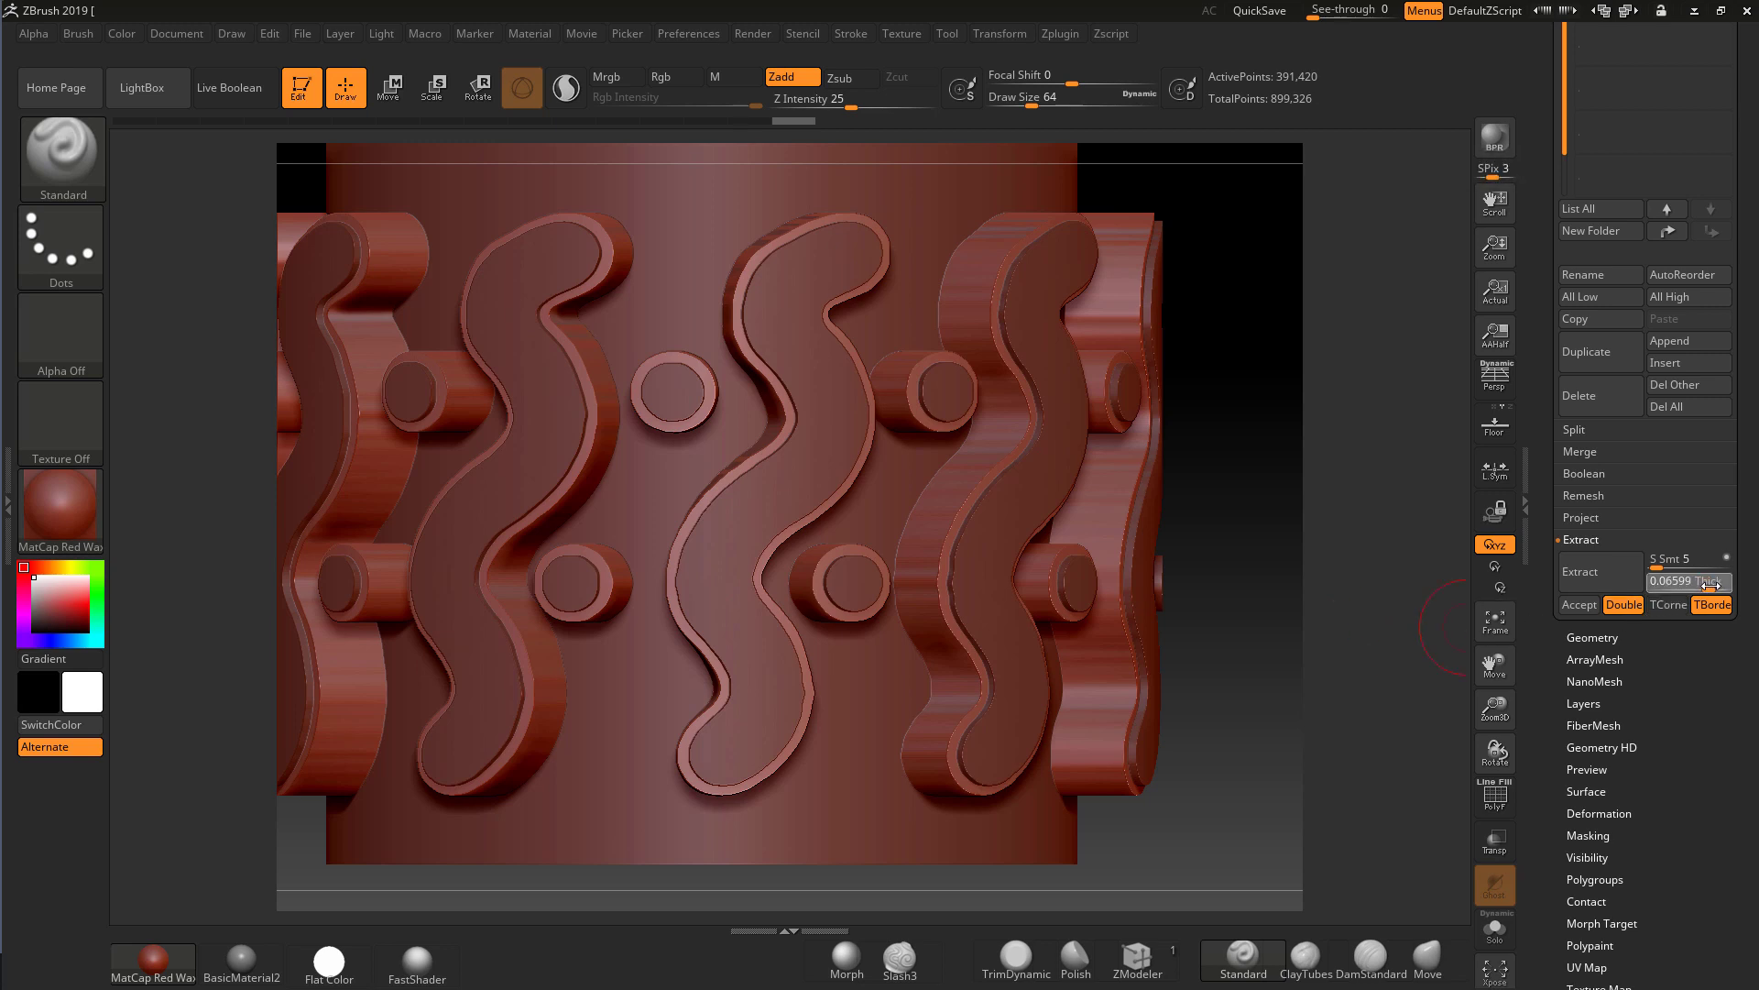
pyautogui.click(1595, 568)
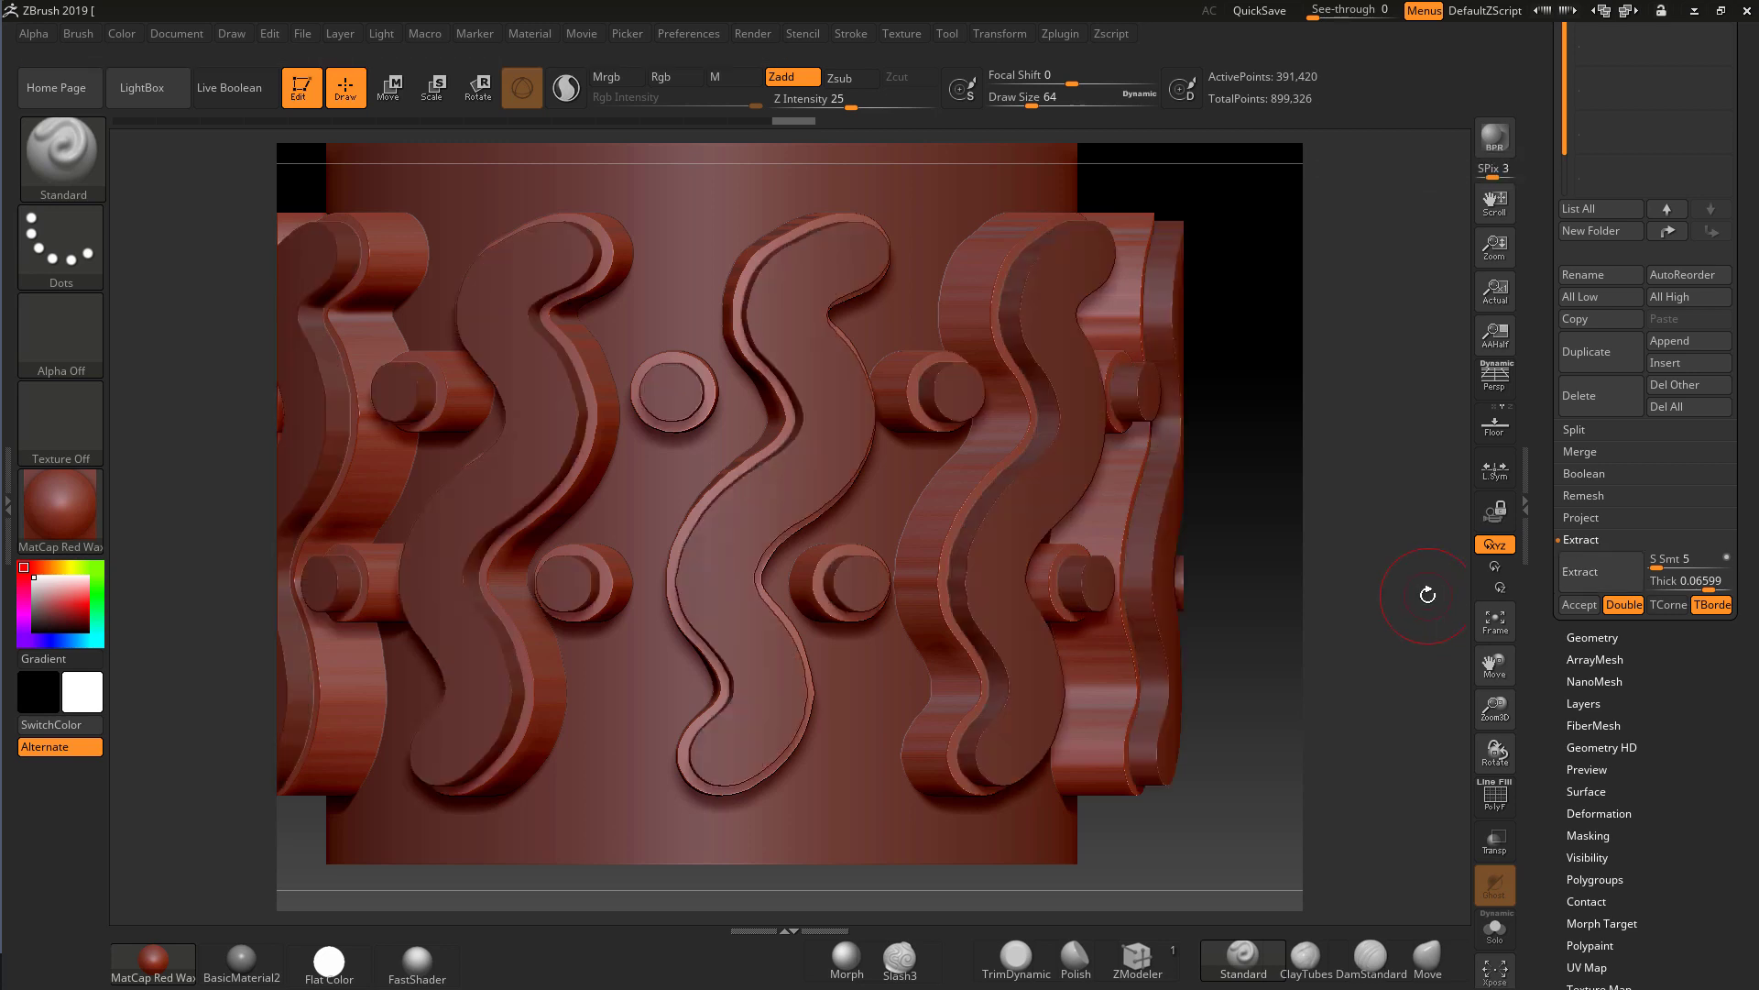
pyautogui.click(1580, 605)
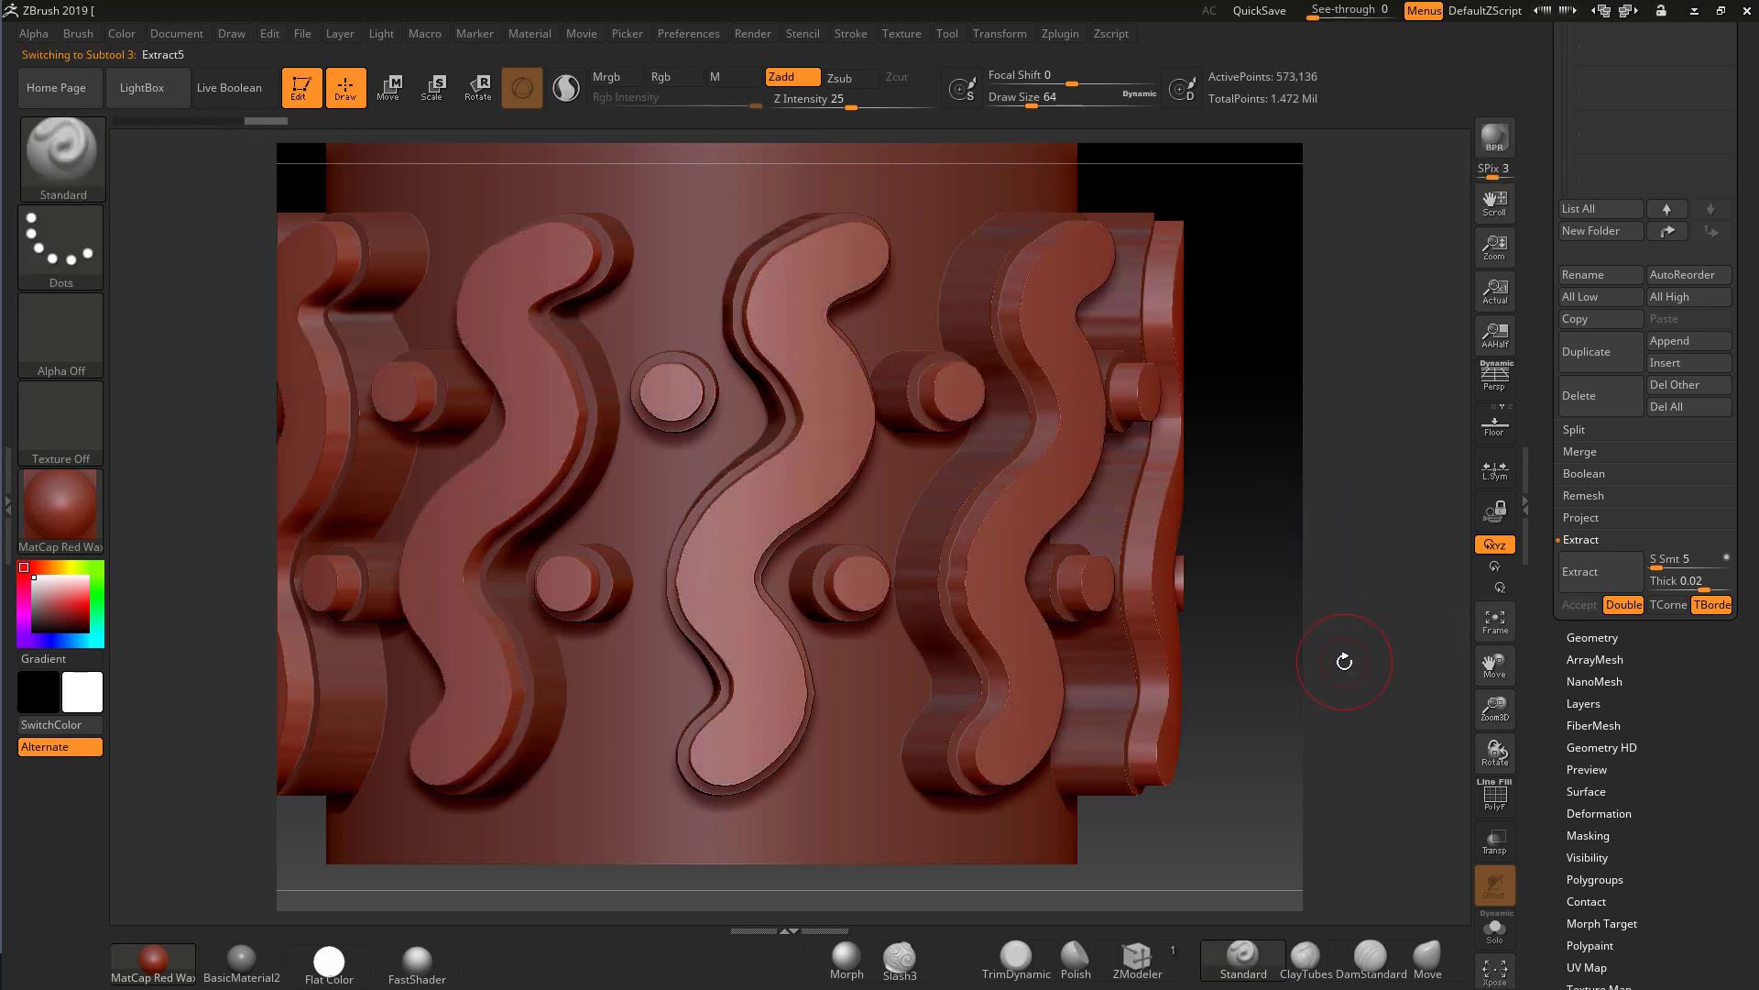
# - Select the PM3D_Cylinder3D_1 subtool, isolate it with Solo, and display its polyframe
pyautogui.moveTo(1343, 658)
pyautogui.keyDown('ctrl'); pyautogui.mouseDown(button='right')
pyautogui.moveTo(1099, 534)
pyautogui.moveTo(1131, 608)
pyautogui.moveTo(1161, 604)
pyautogui.mouseUp(button='right'); pyautogui.keyUp('ctrl')
pyautogui.moveTo(1161, 604); pyautogui.dragTo(1249, 562)
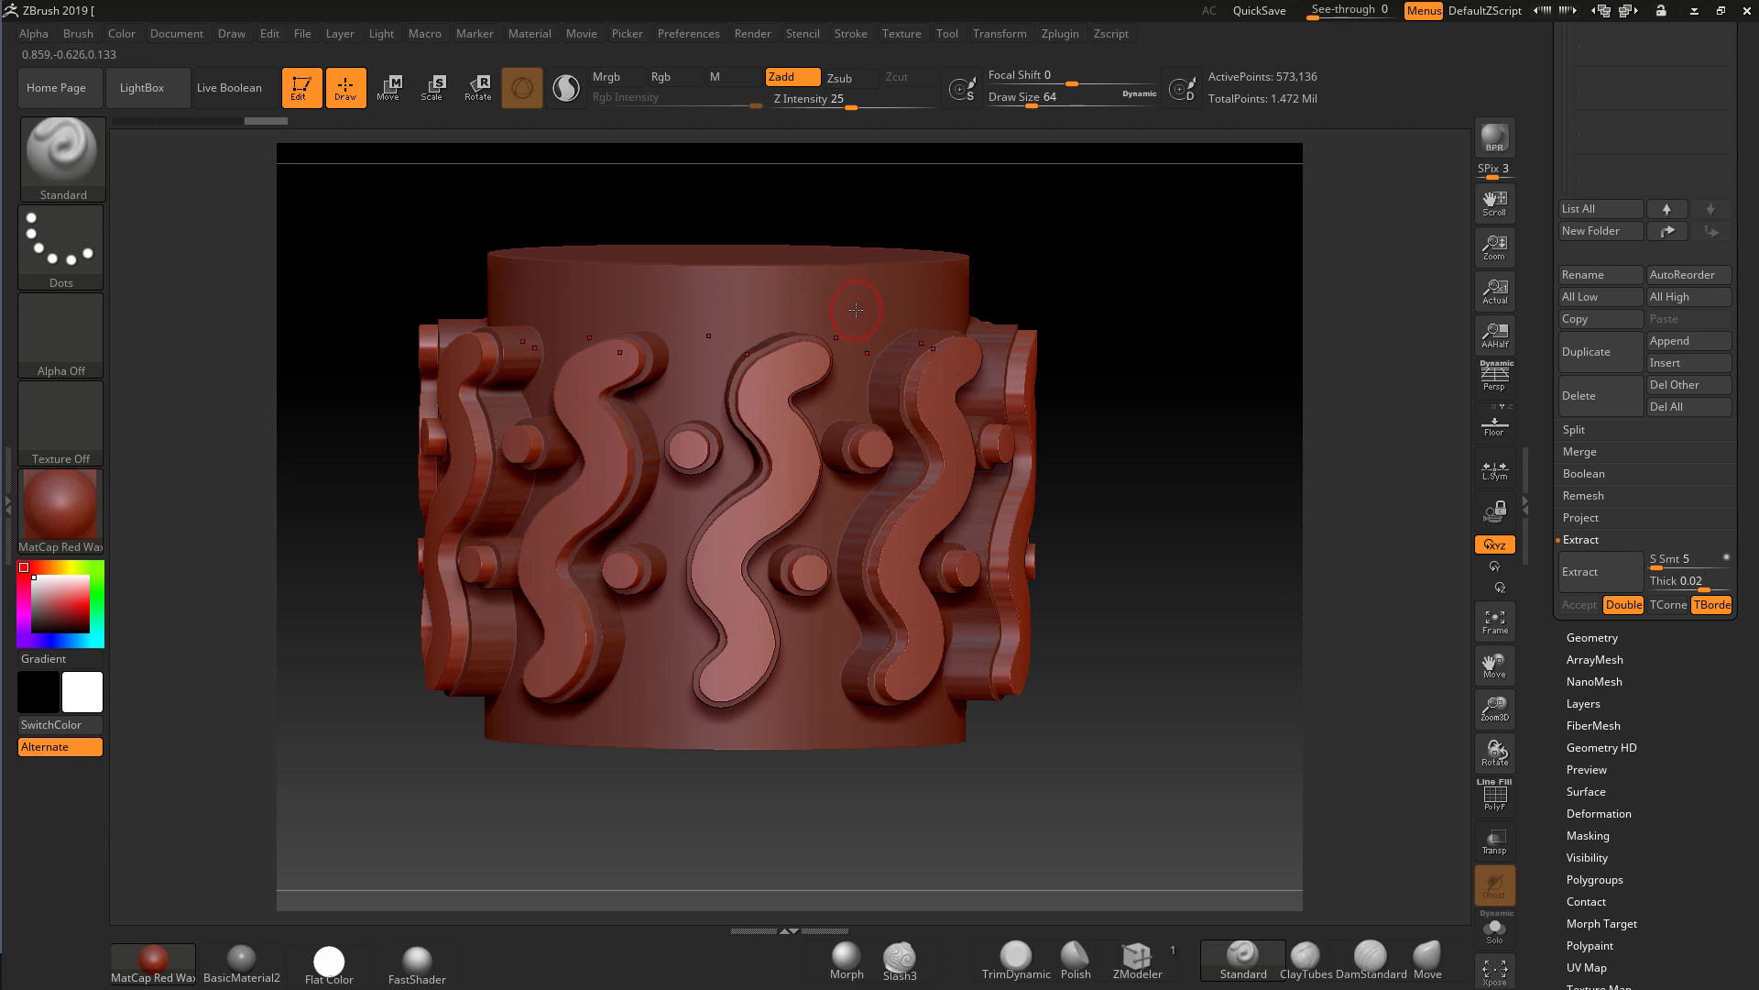
pyautogui.scroll(5, 1752, 284)
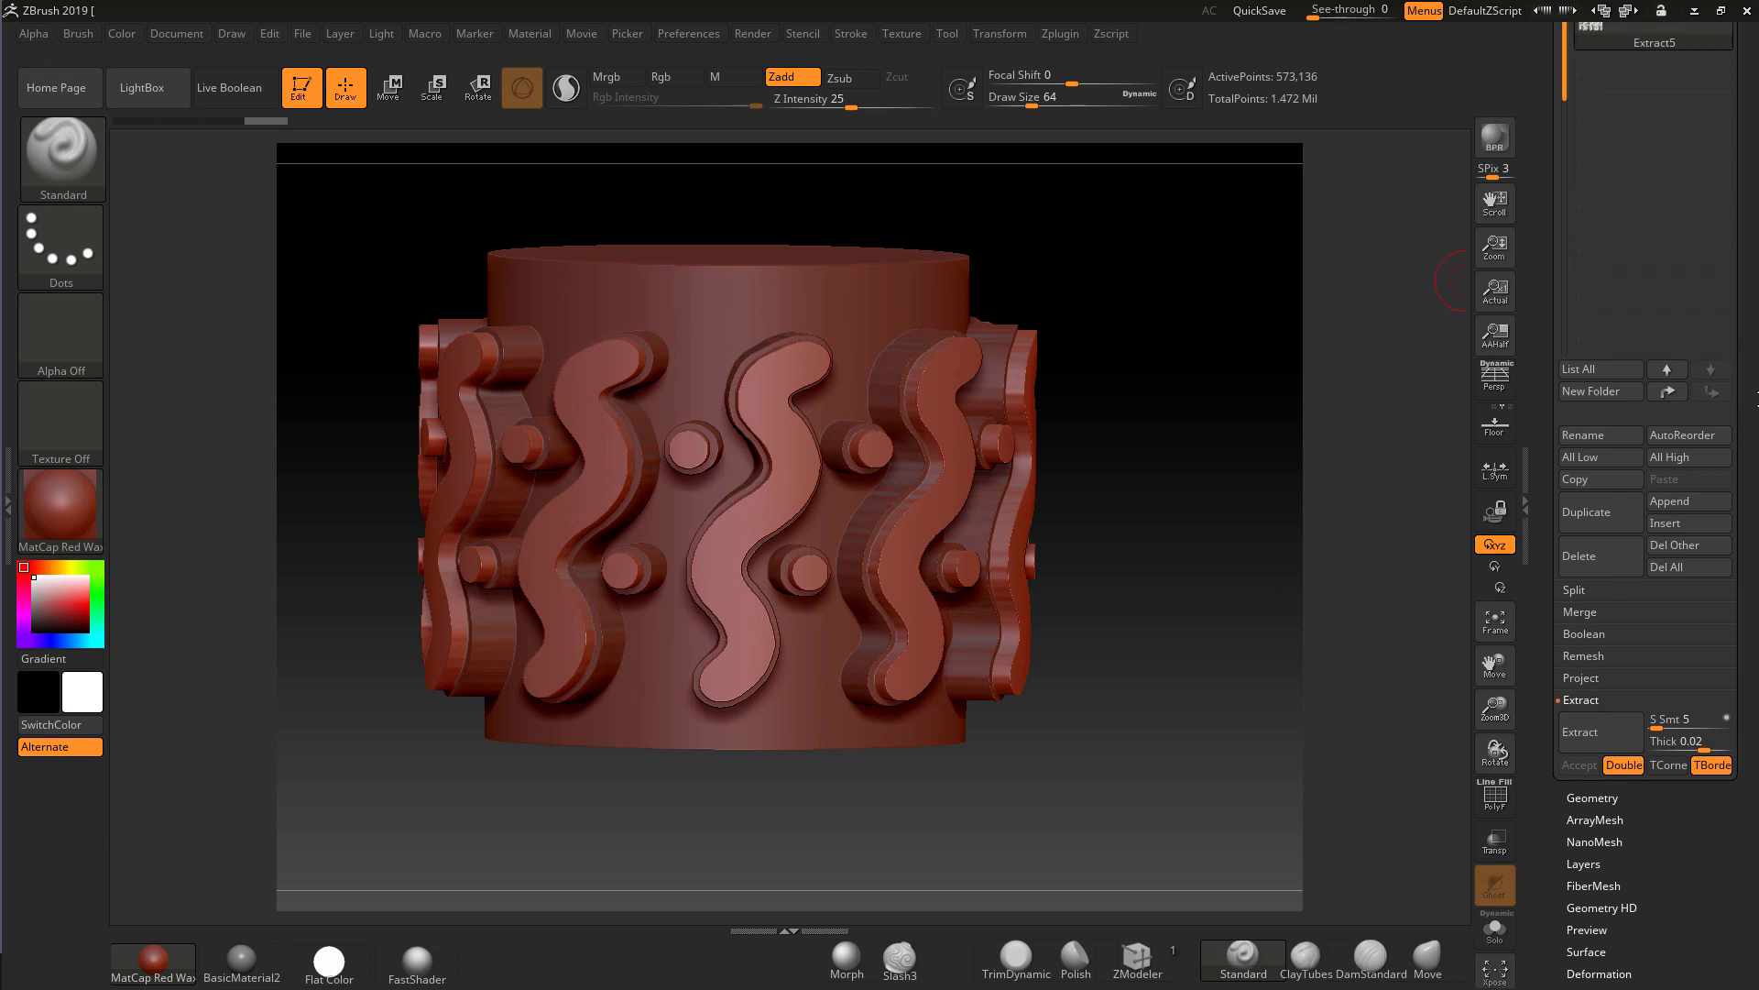
pyautogui.click(1590, 207)
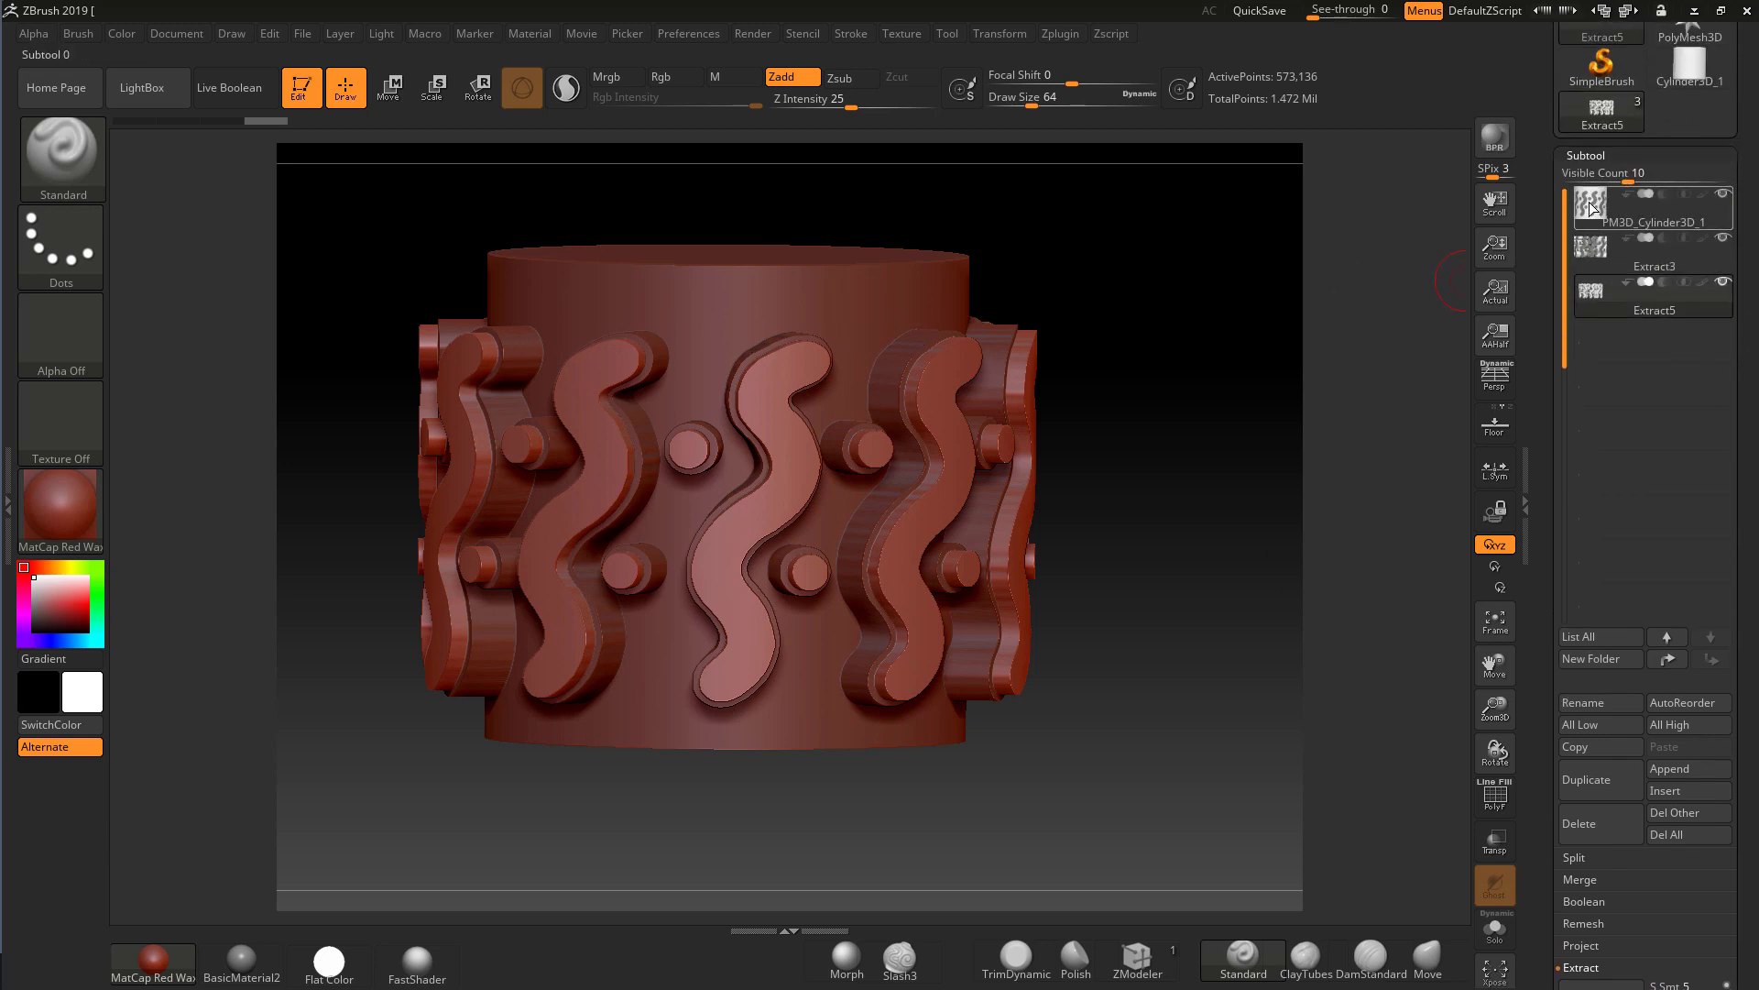
pyautogui.click(1495, 932)
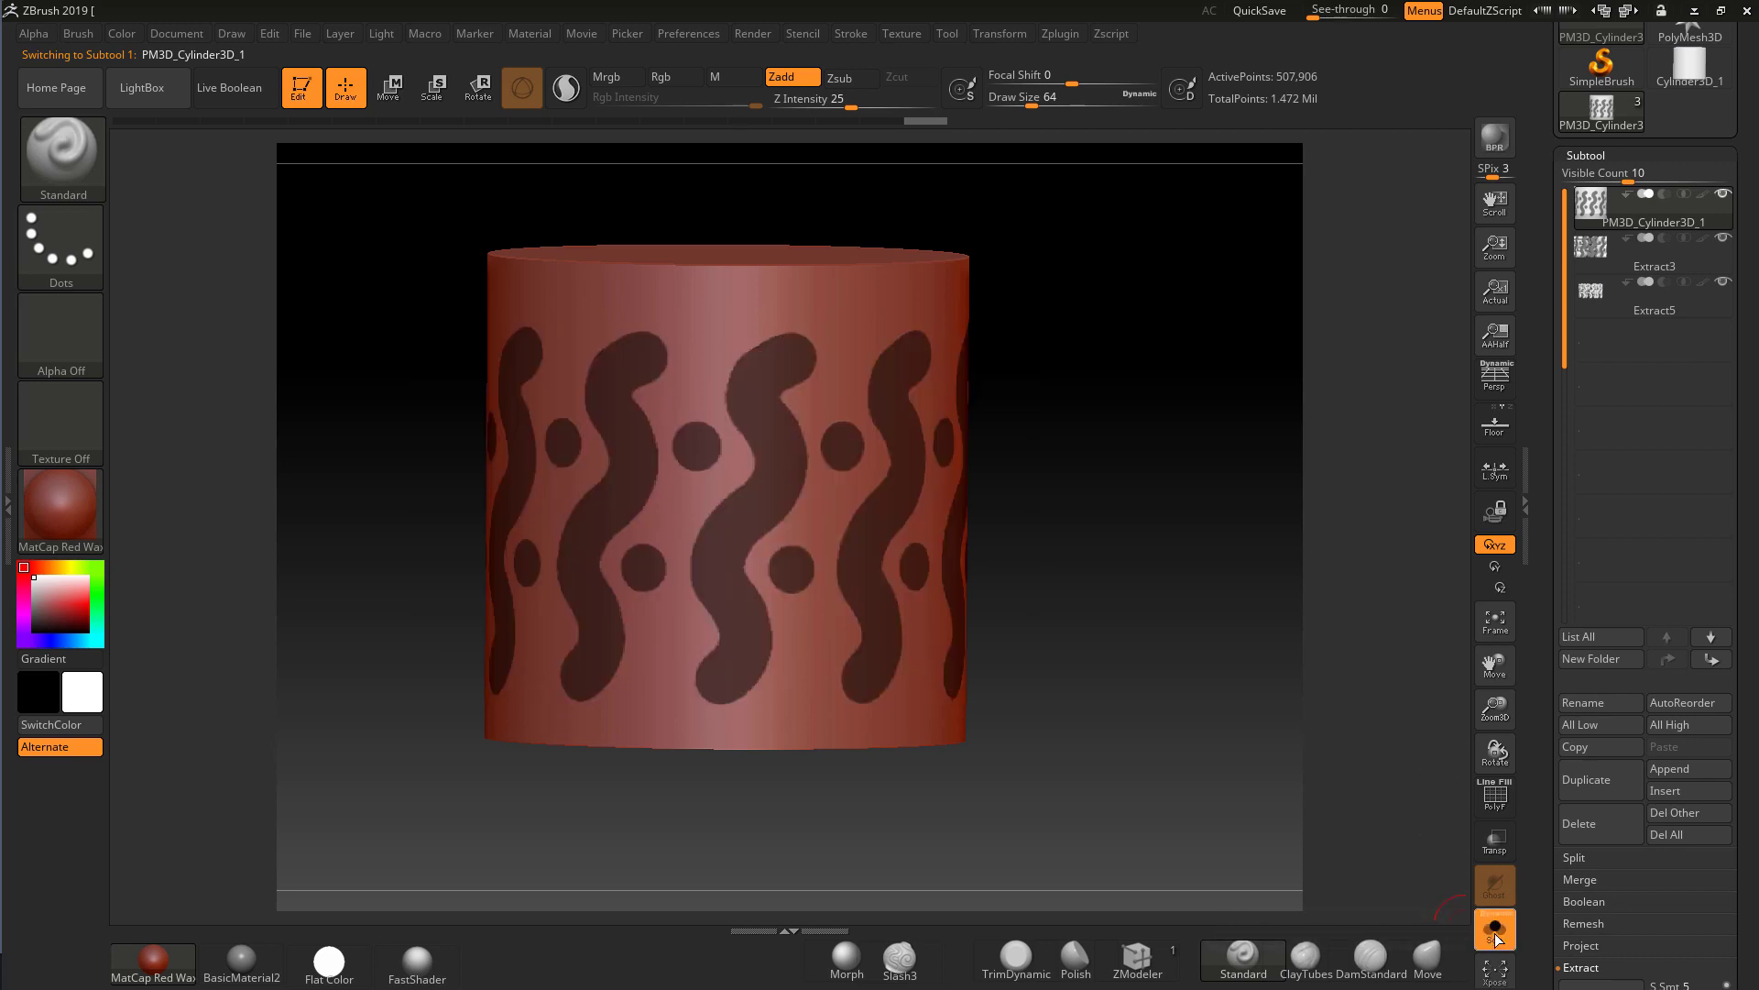
pyautogui.moveTo(1256, 647); pyautogui.dragTo(1413, 719)
pyautogui.click(1496, 795)
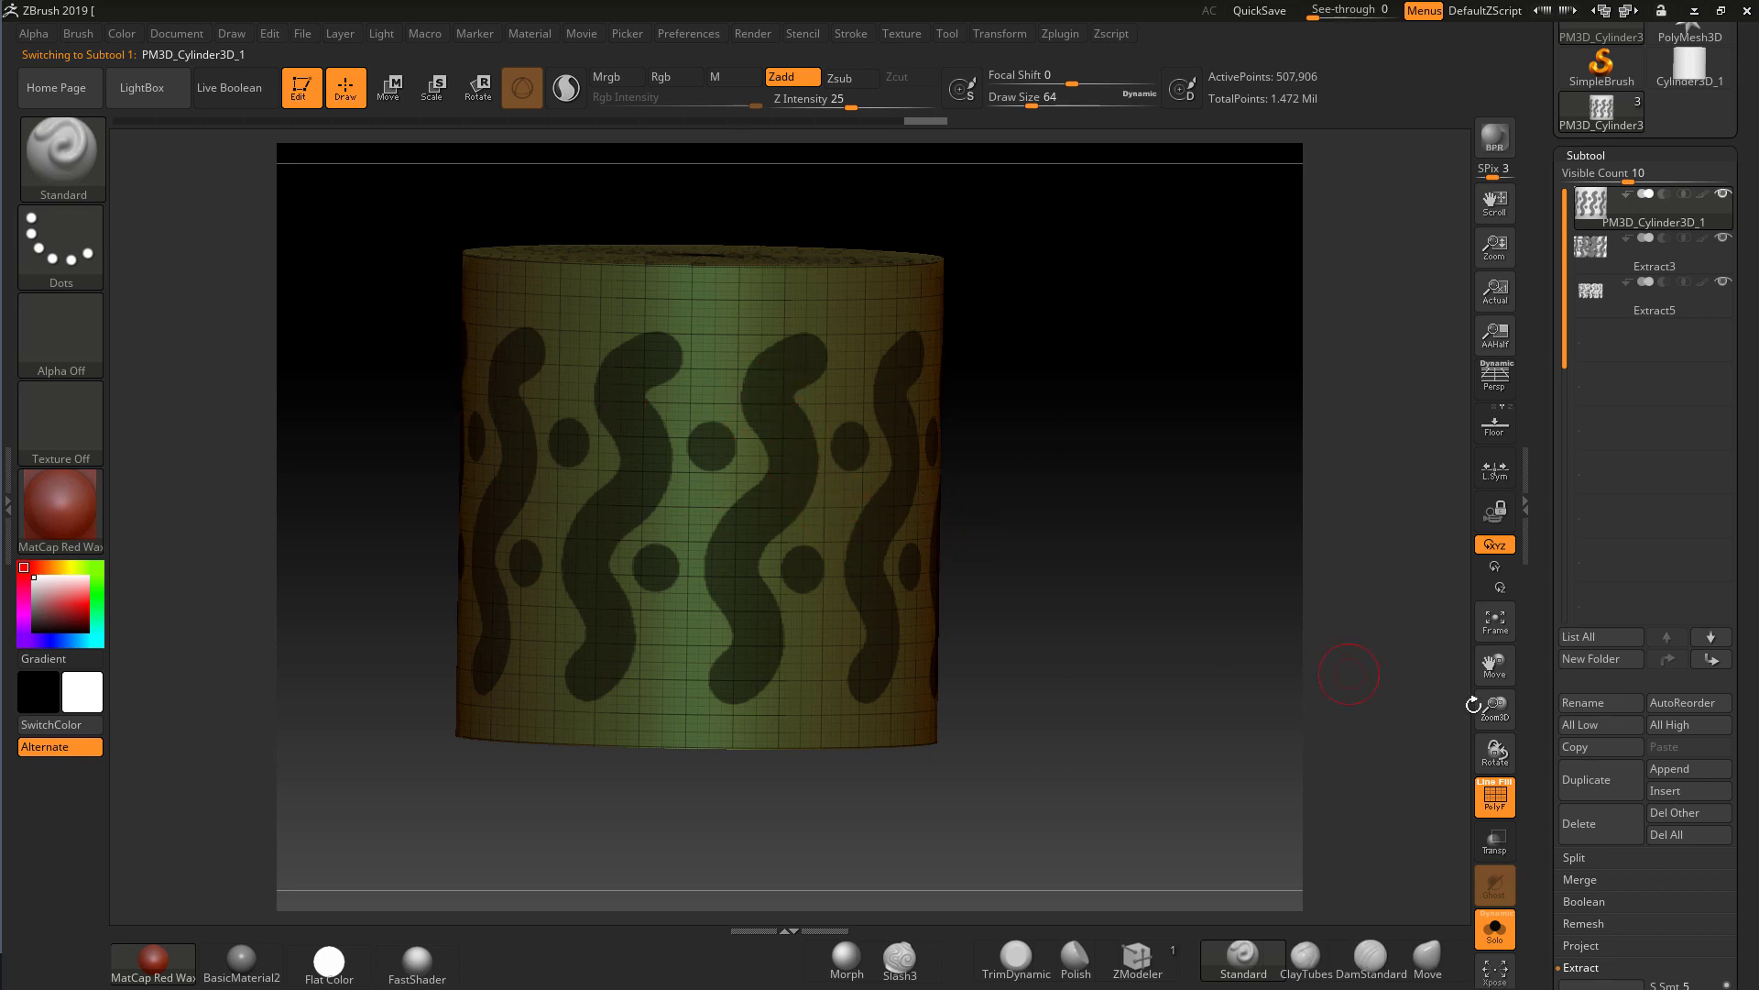
# - Assign the masked wavy stripes and dots on the cylinder to their own polygroup and clear the mask
pyautogui.scroll(-6, 1750, 662)
pyautogui.scroll(-1, 1752, 662)
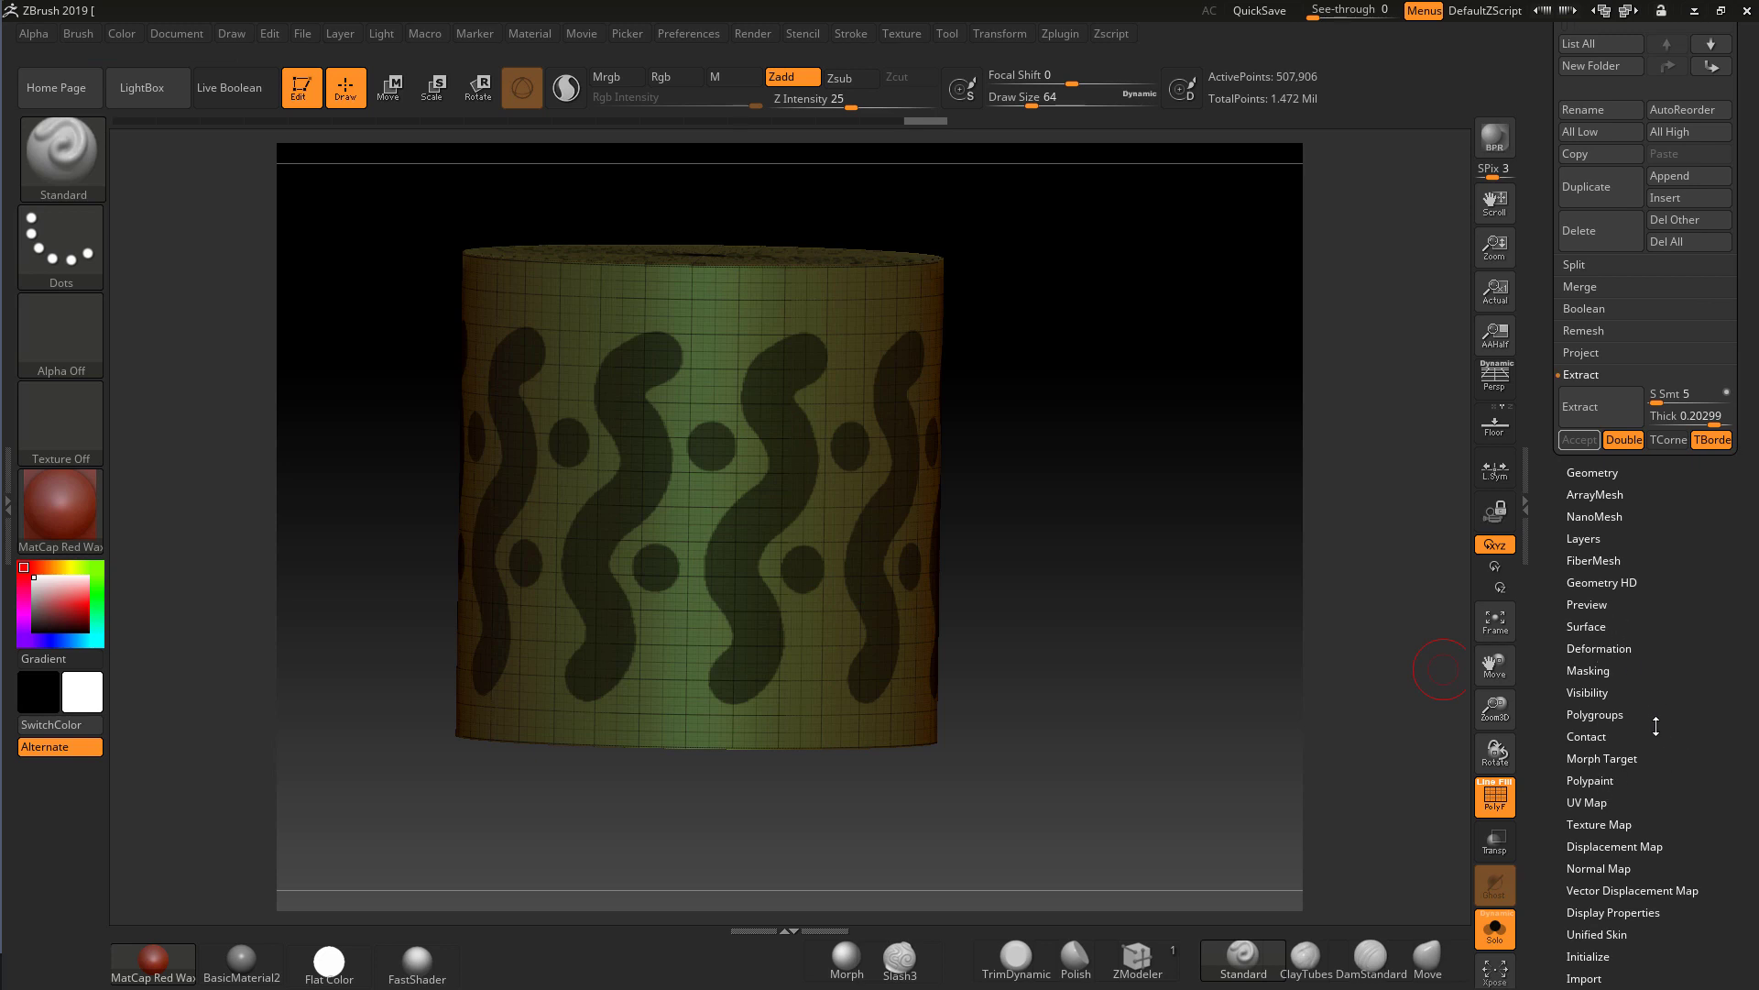
pyautogui.moveTo(1656, 726); pyautogui.dragTo(1656, 676)
pyautogui.click(1619, 664)
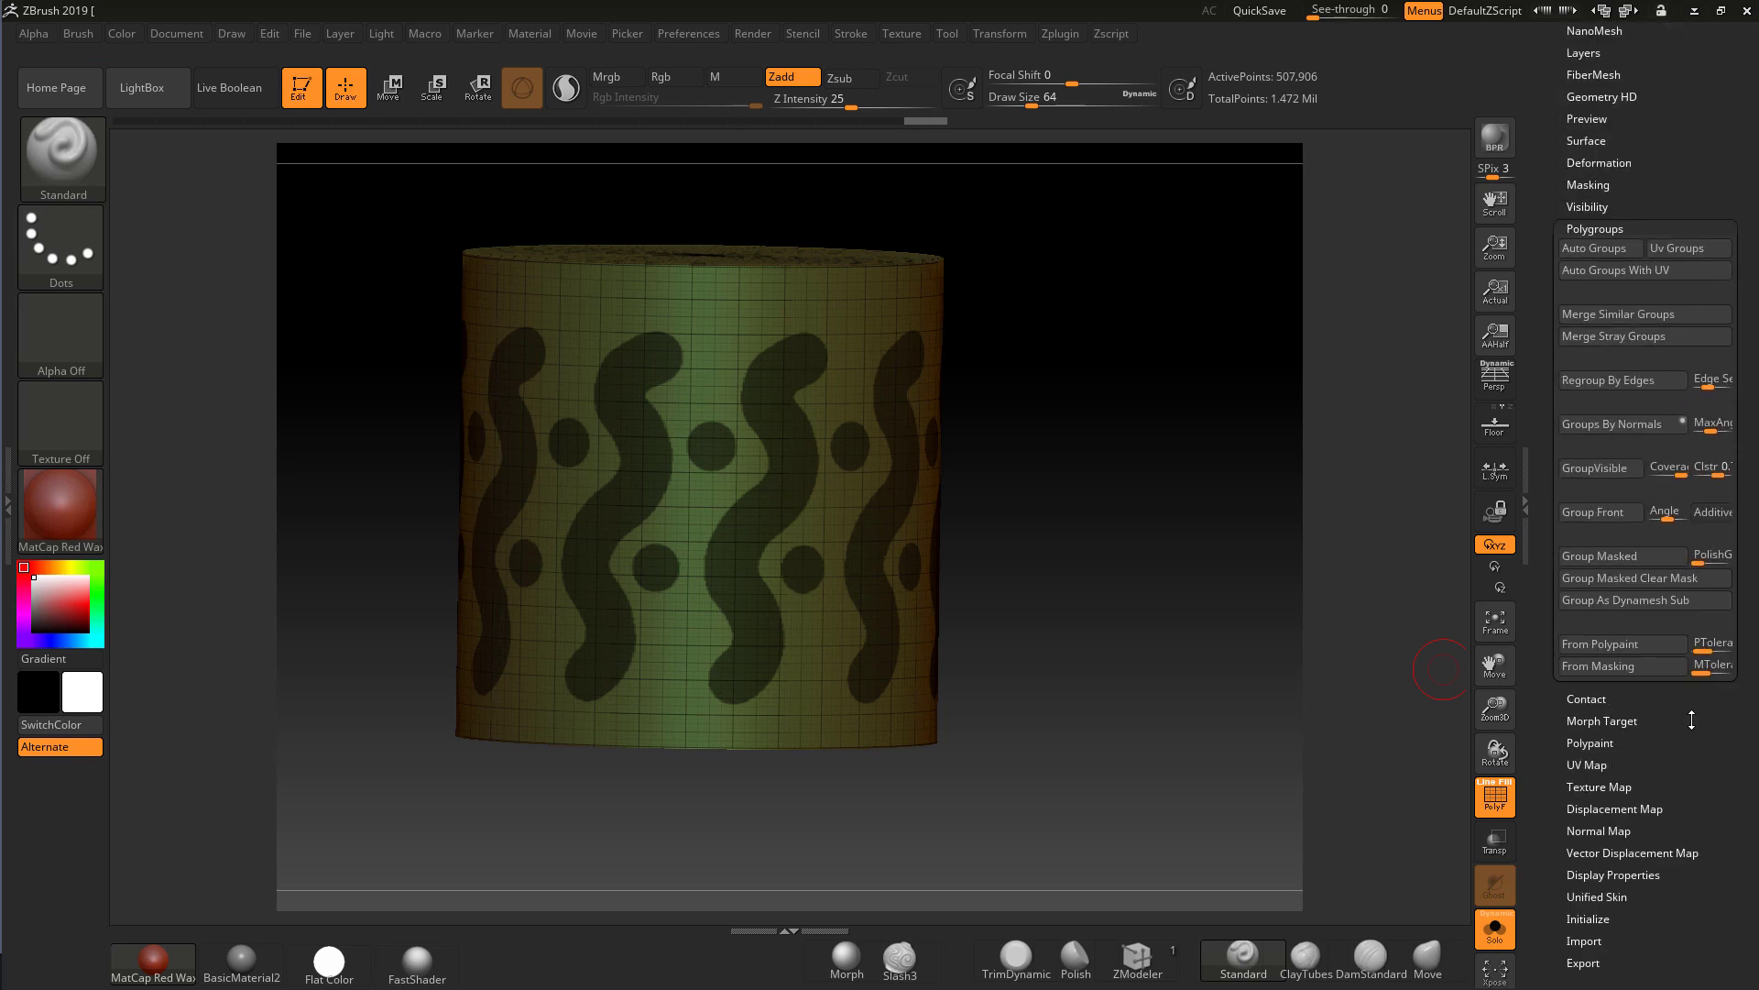
pyautogui.click(1591, 561)
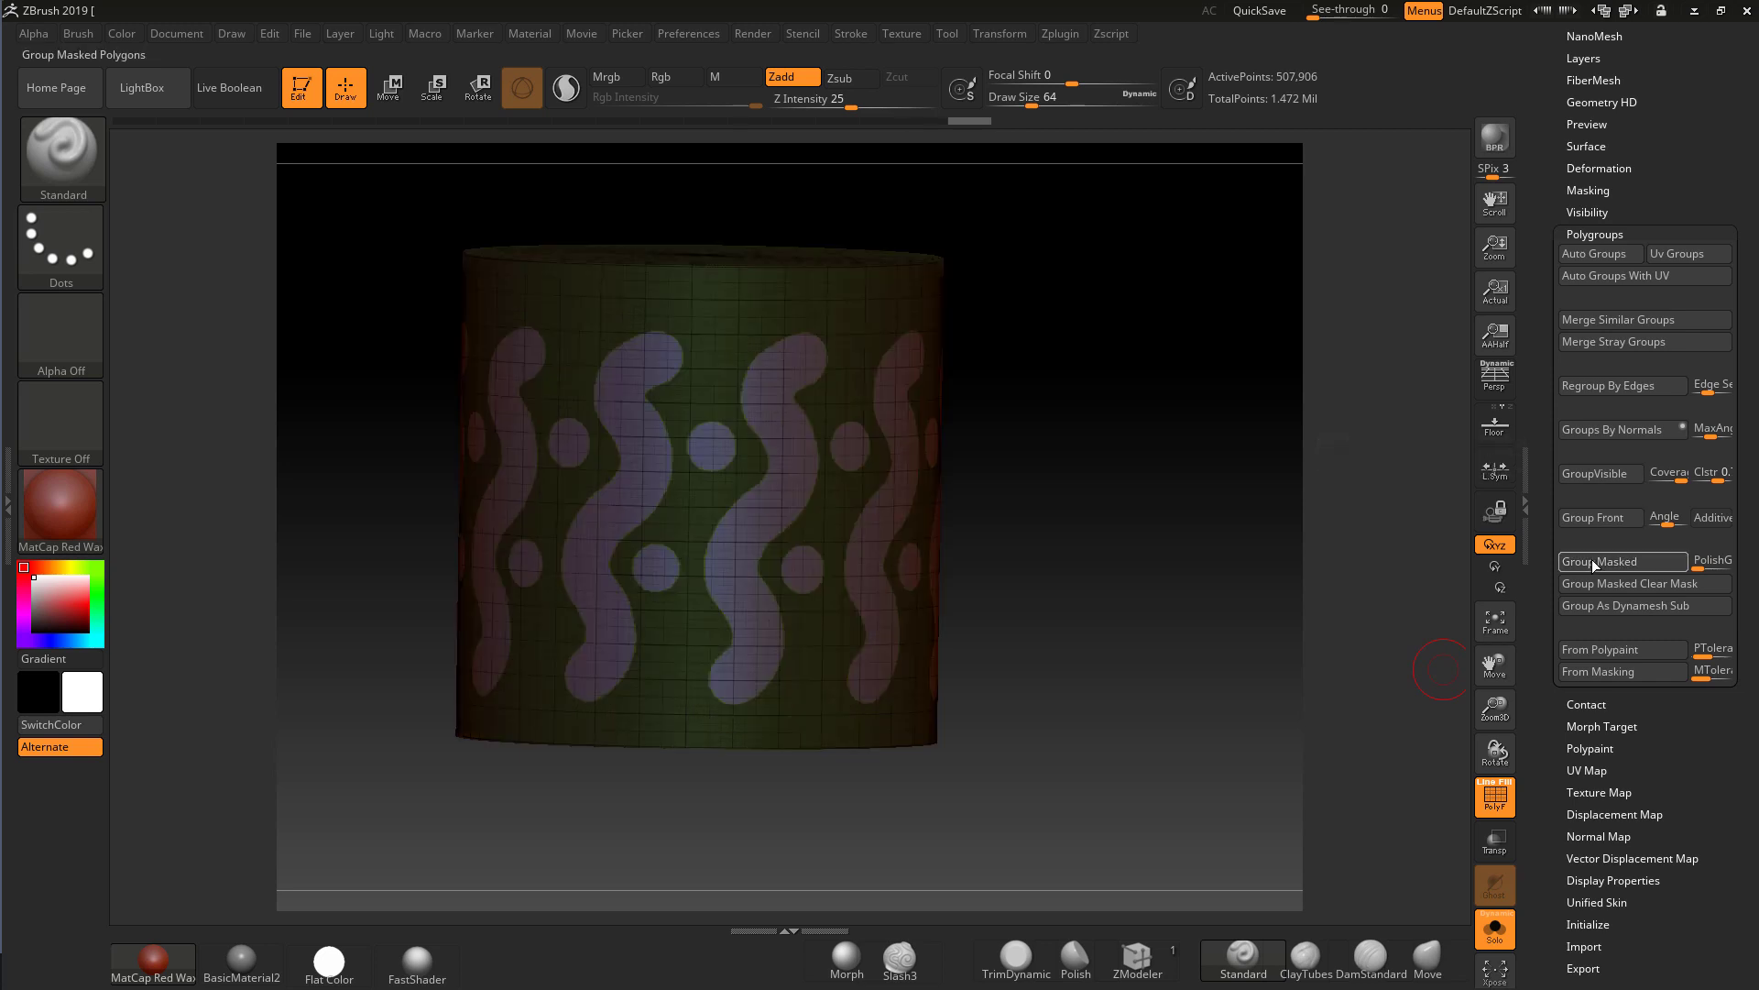
pyautogui.keyDown('ctrl'); pyautogui.click(1103, 434); pyautogui.keyUp('ctrl')
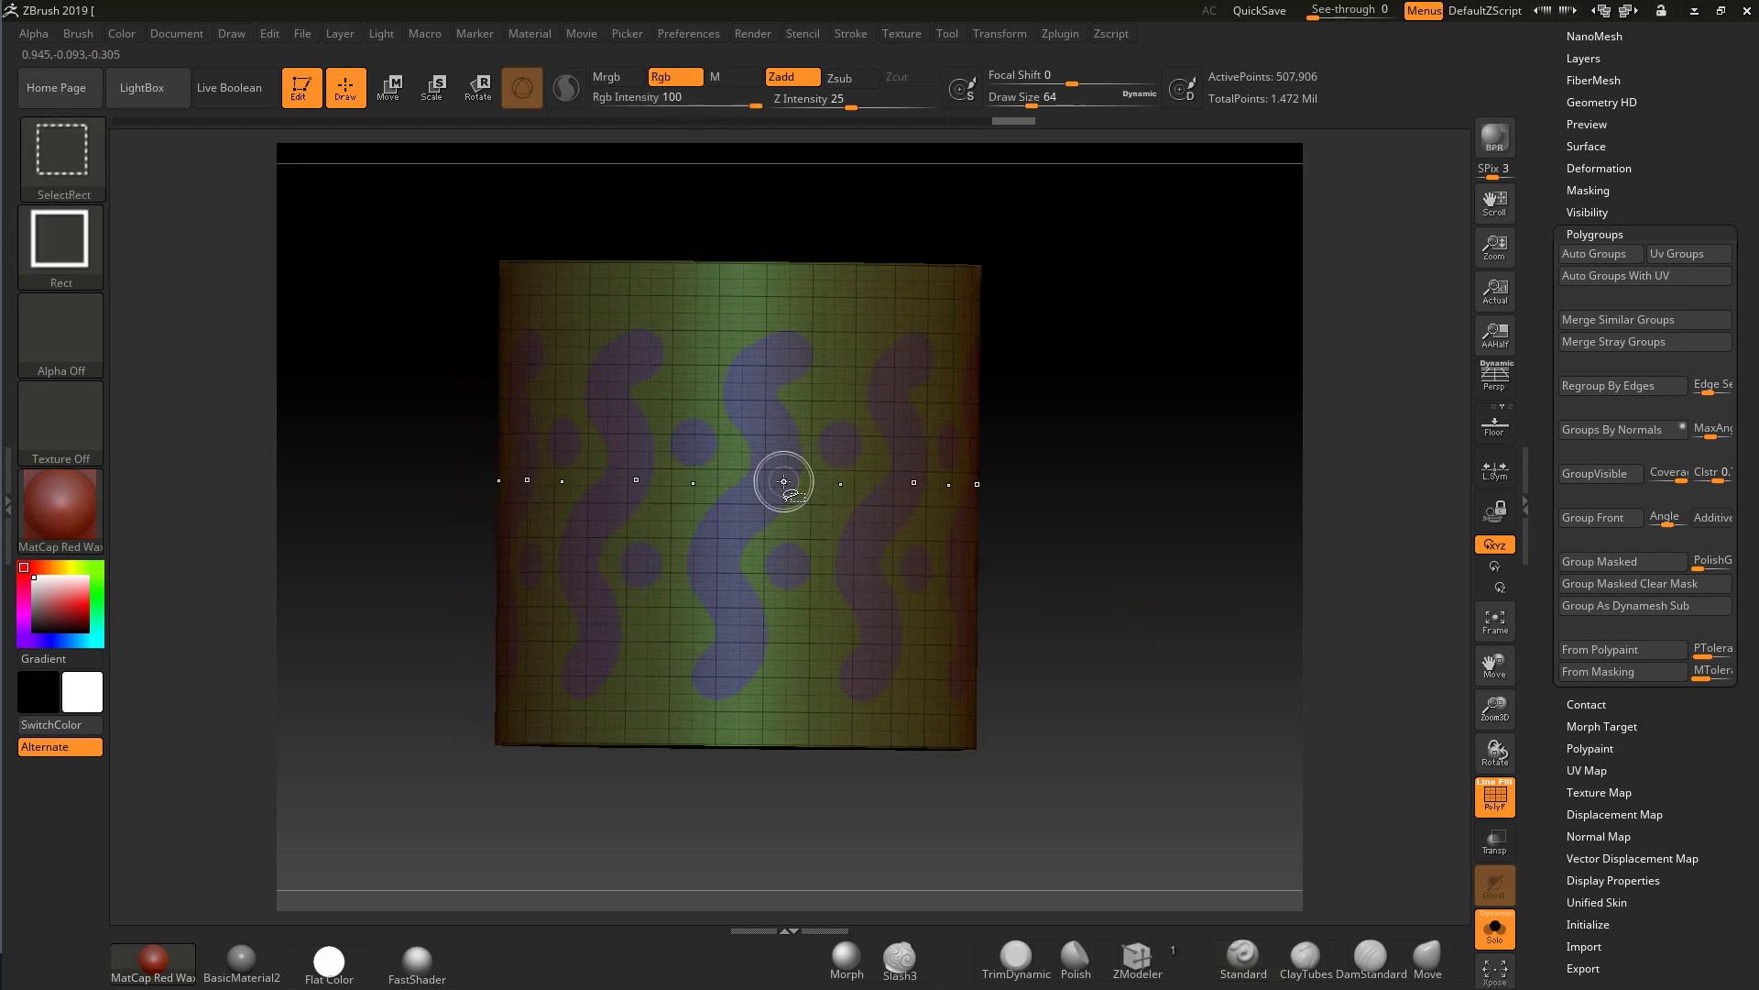
# - Check the pattern polygroup by hiding it from the cylinder, and restore the whole cylinder's visibility
pyautogui.keyDown('ctrl'); pyautogui.keyDown('shift'); pyautogui.click(786, 480); pyautogui.keyUp('shift'); pyautogui.keyUp('ctrl')
pyautogui.moveTo(1201, 484)
pyautogui.keyDown('ctrl'); pyautogui.keyDown('shift'); pyautogui.mouseDown()
pyautogui.moveTo(1221, 514)
pyautogui.moveTo(1205, 555)
pyautogui.mouseUp(); pyautogui.keyUp('shift'); pyautogui.keyUp('ctrl')
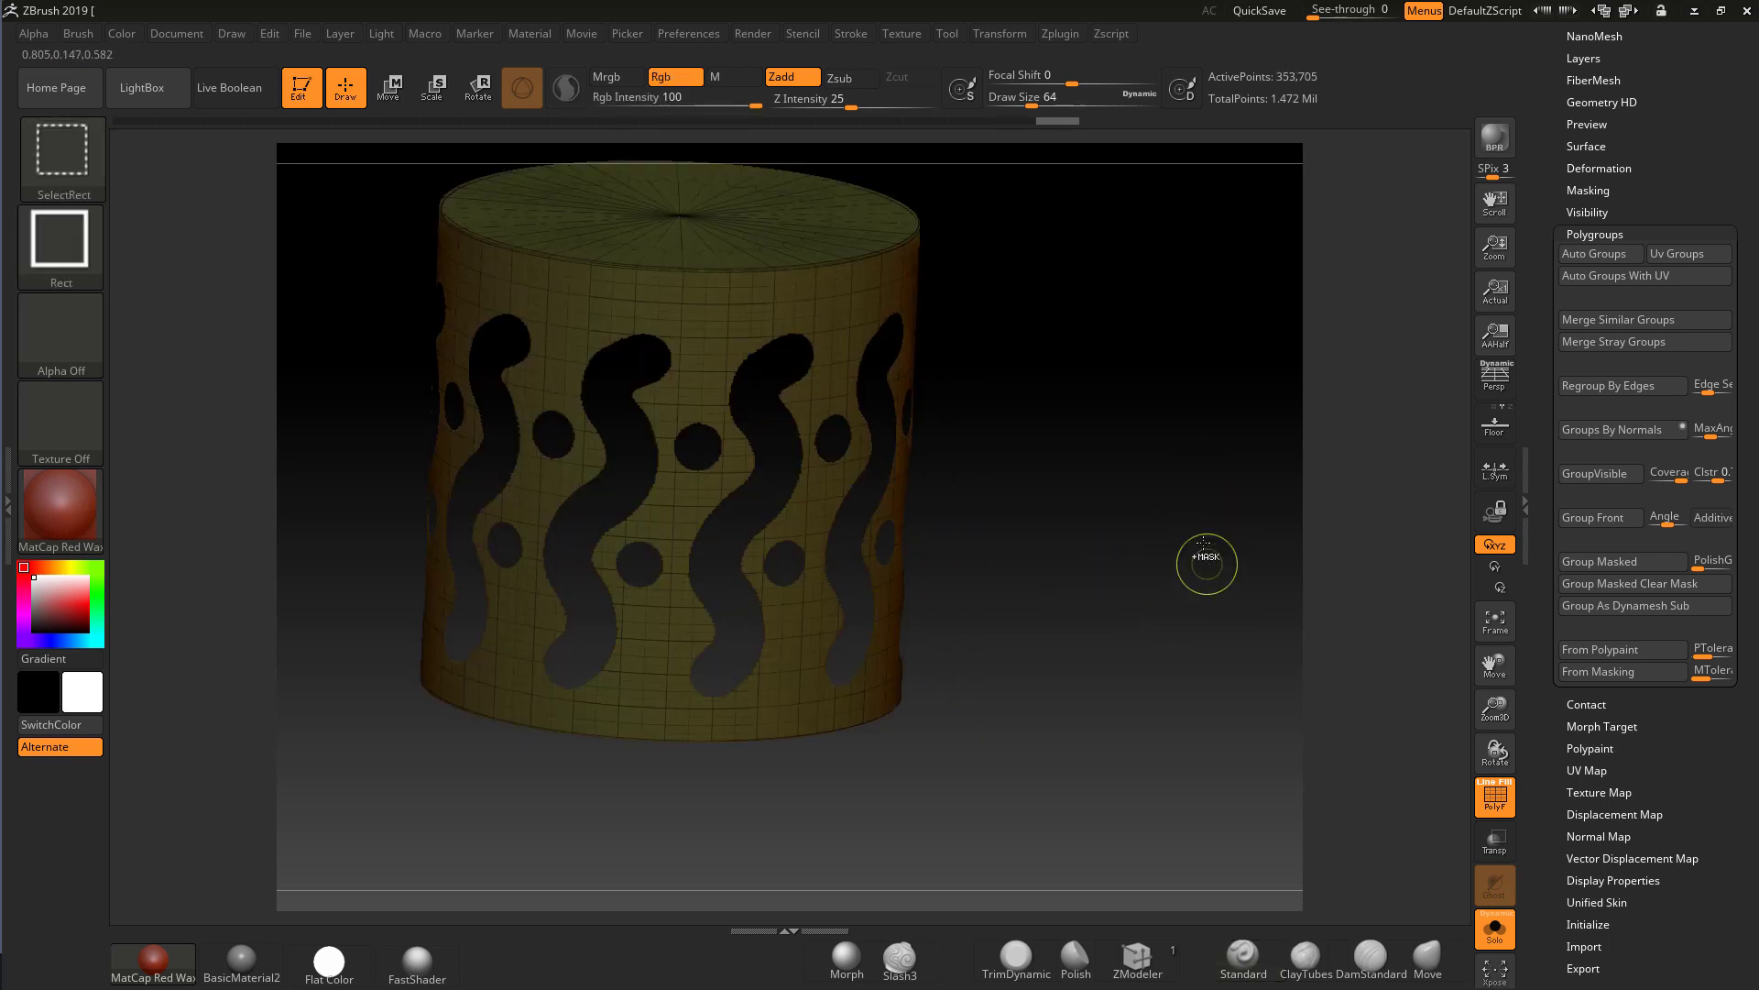
pyautogui.keyDown('ctrl'); pyautogui.click(1182, 486); pyautogui.keyUp('ctrl')
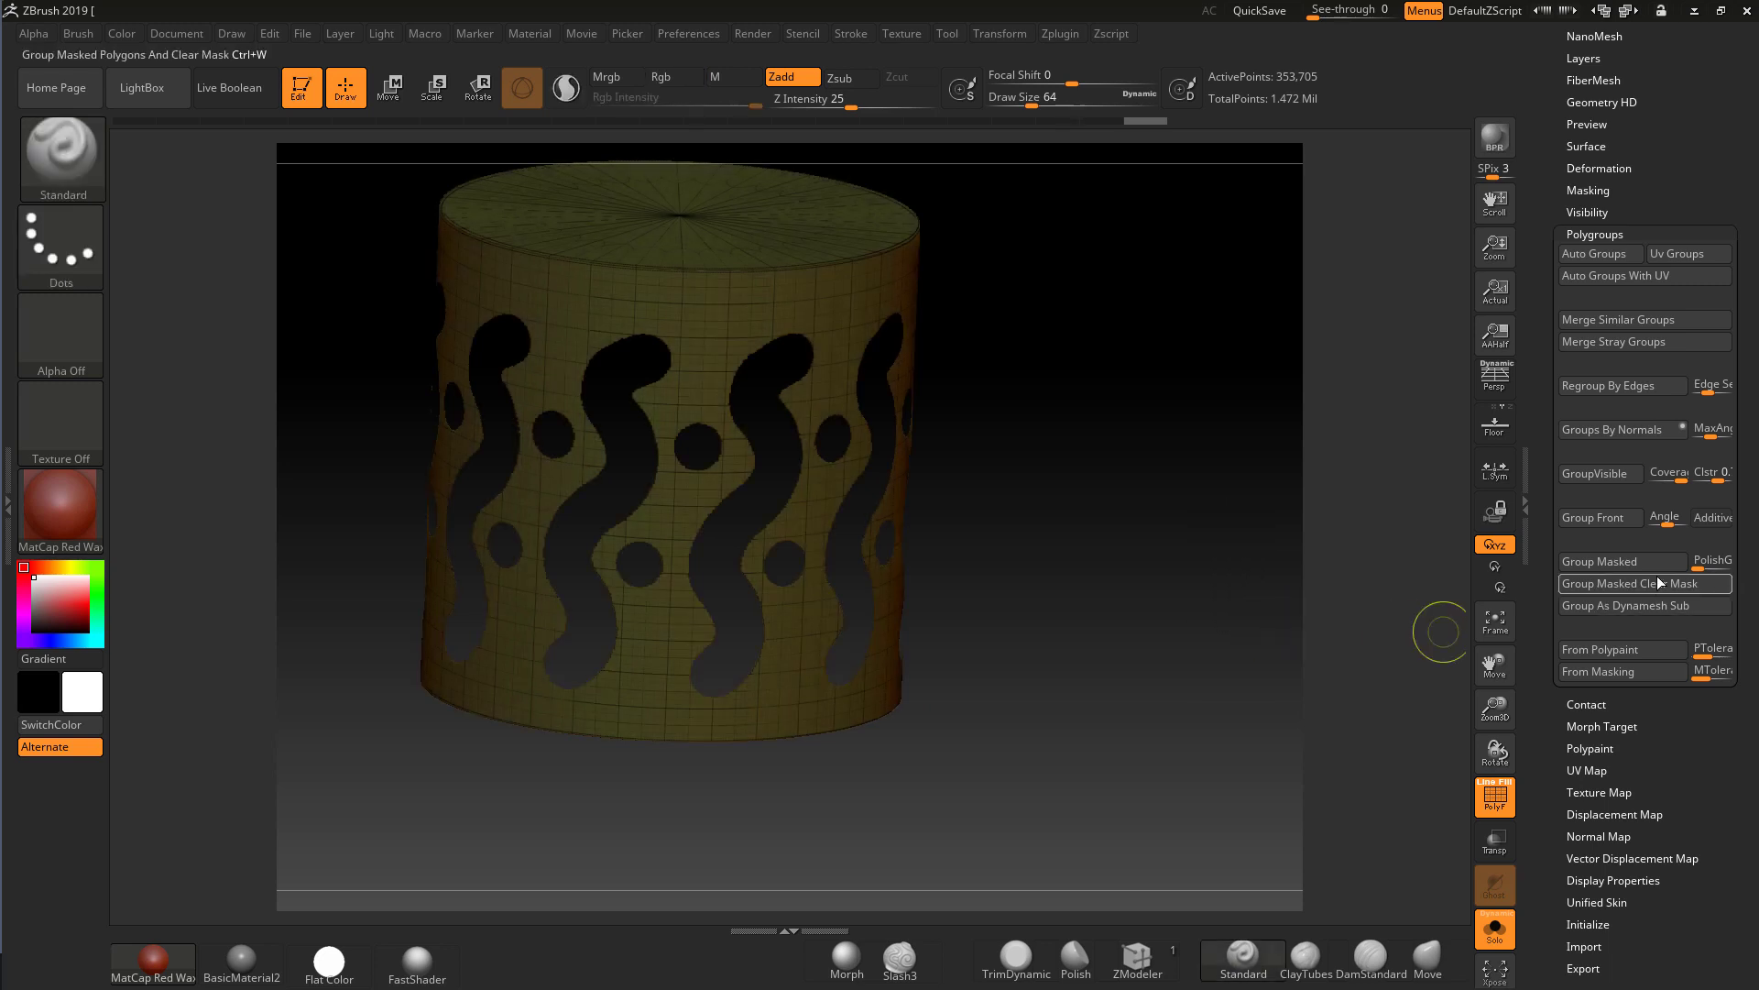
pyautogui.keyDown('ctrl'); pyautogui.moveTo(1244, 558); pyautogui.dragTo(1249, 574); pyautogui.keyUp('ctrl')
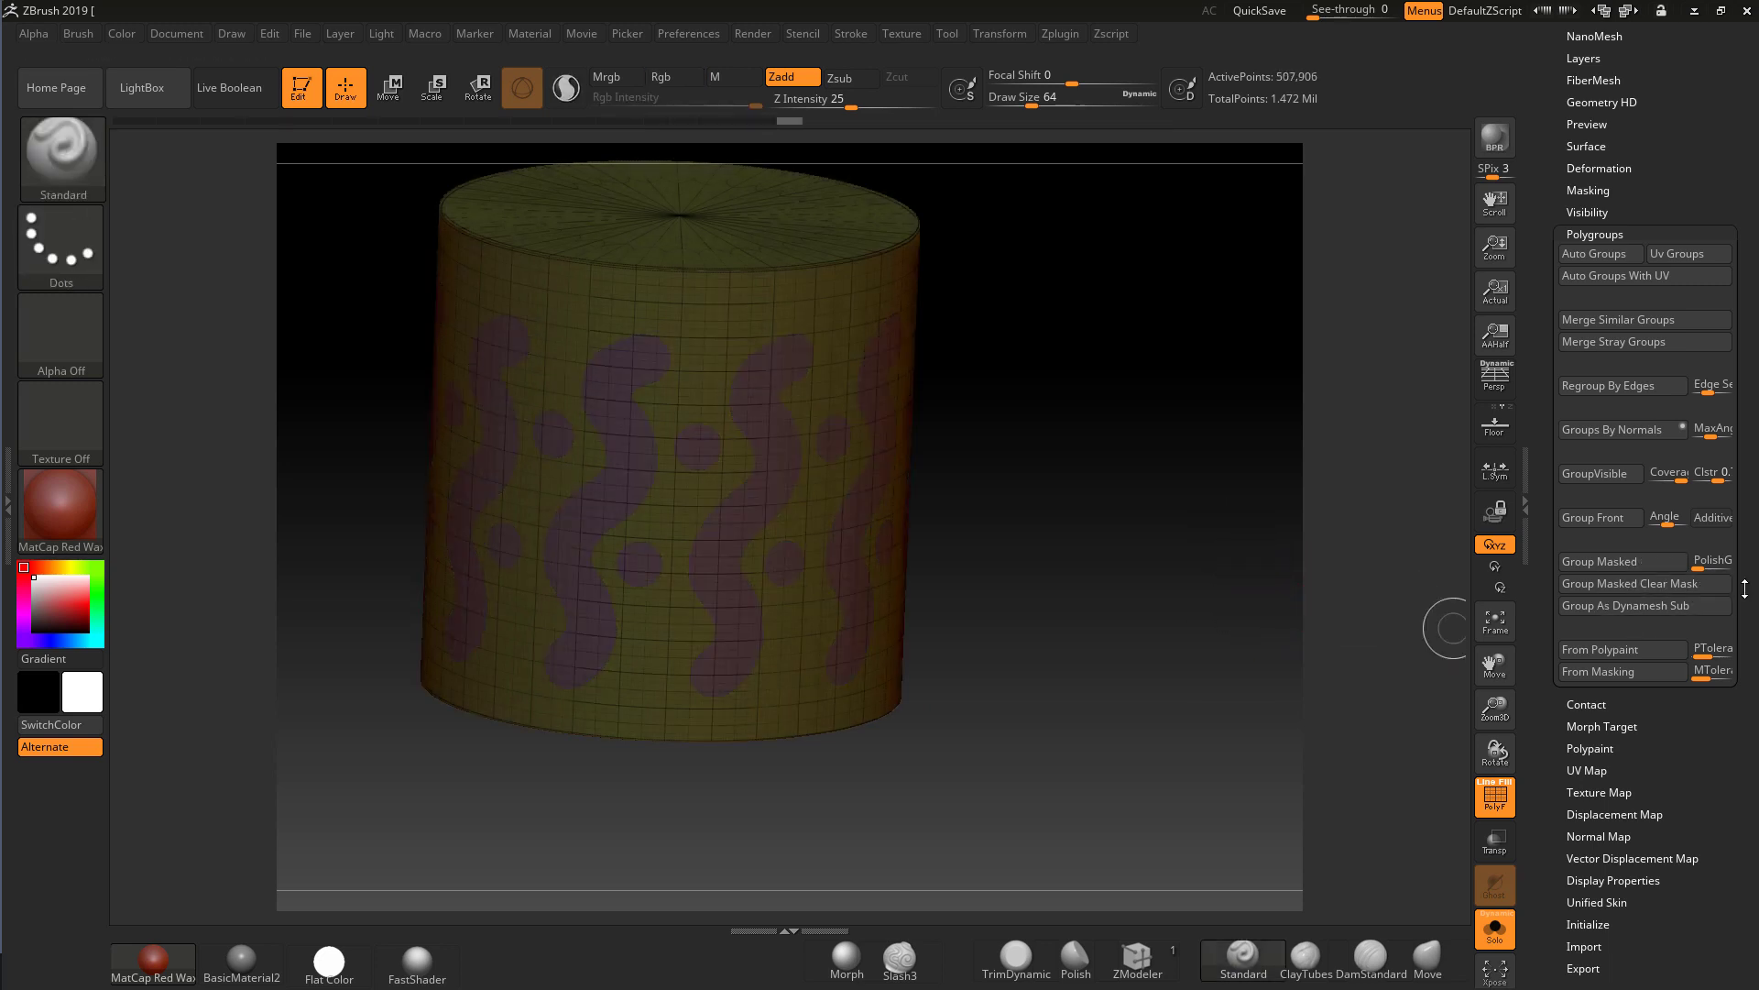
# - Clear the mask on the Extract3 subtool and turn off the polyframe display
pyautogui.moveTo(1657, 98); pyautogui.dragTo(1657, 422)
pyautogui.click(1593, 293)
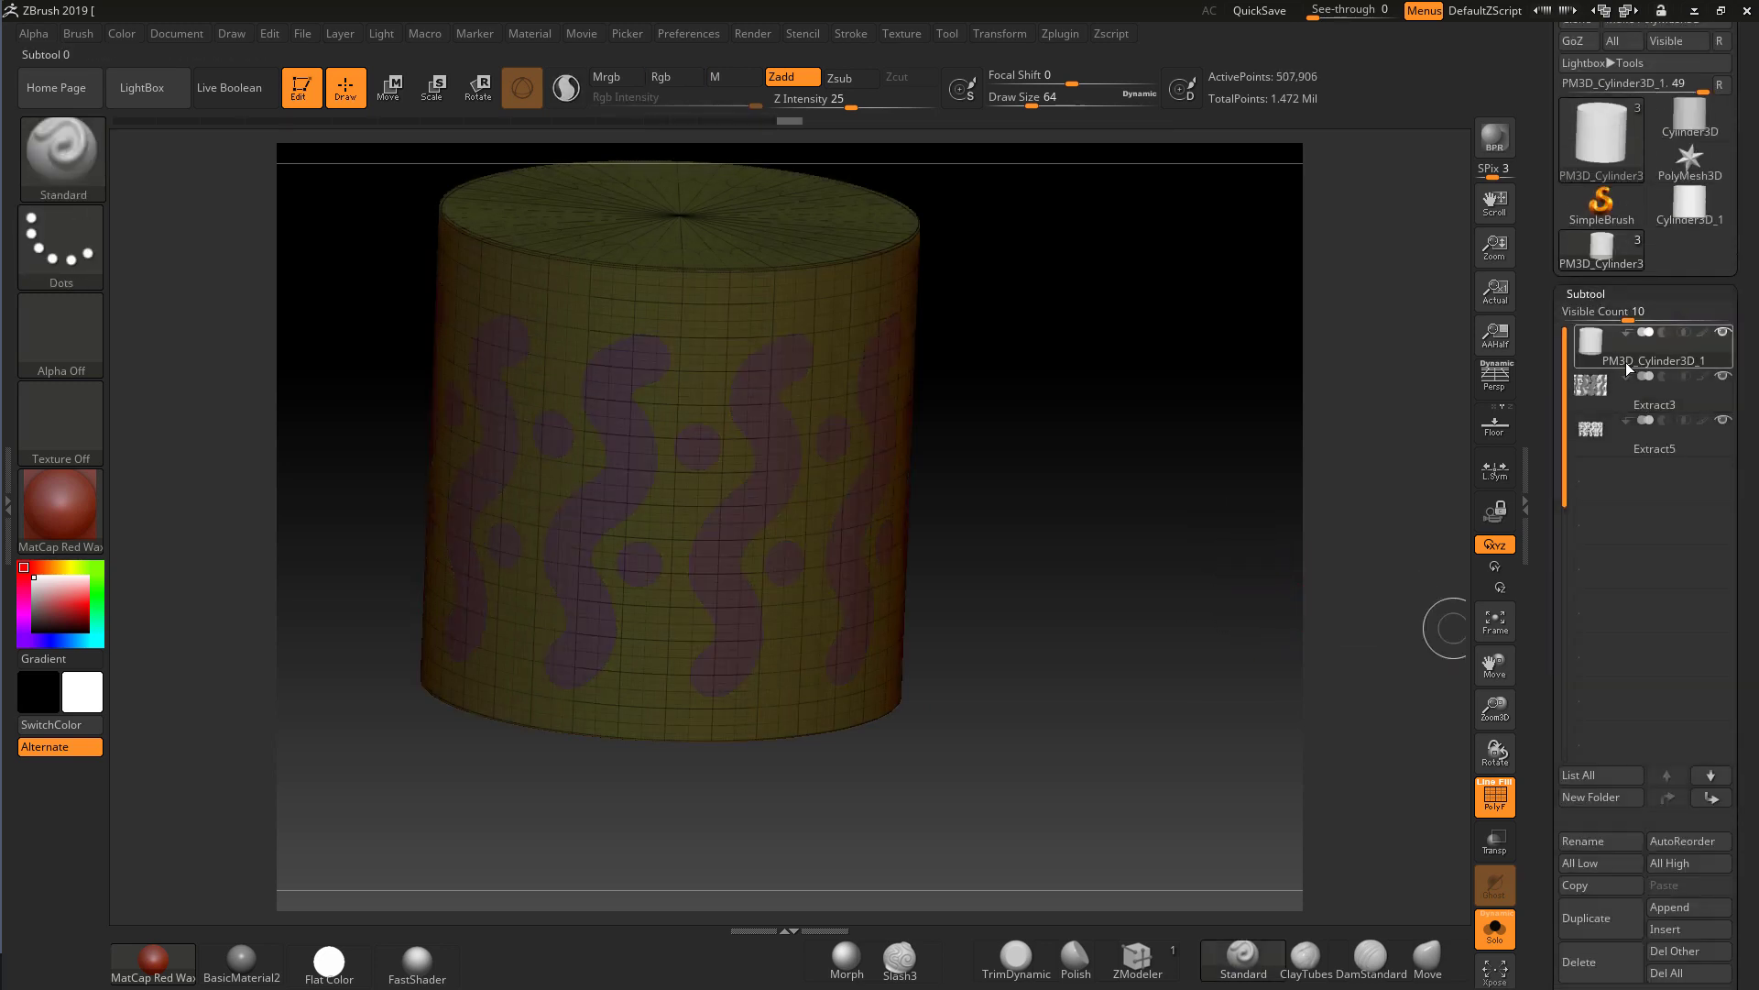
pyautogui.click(1606, 390)
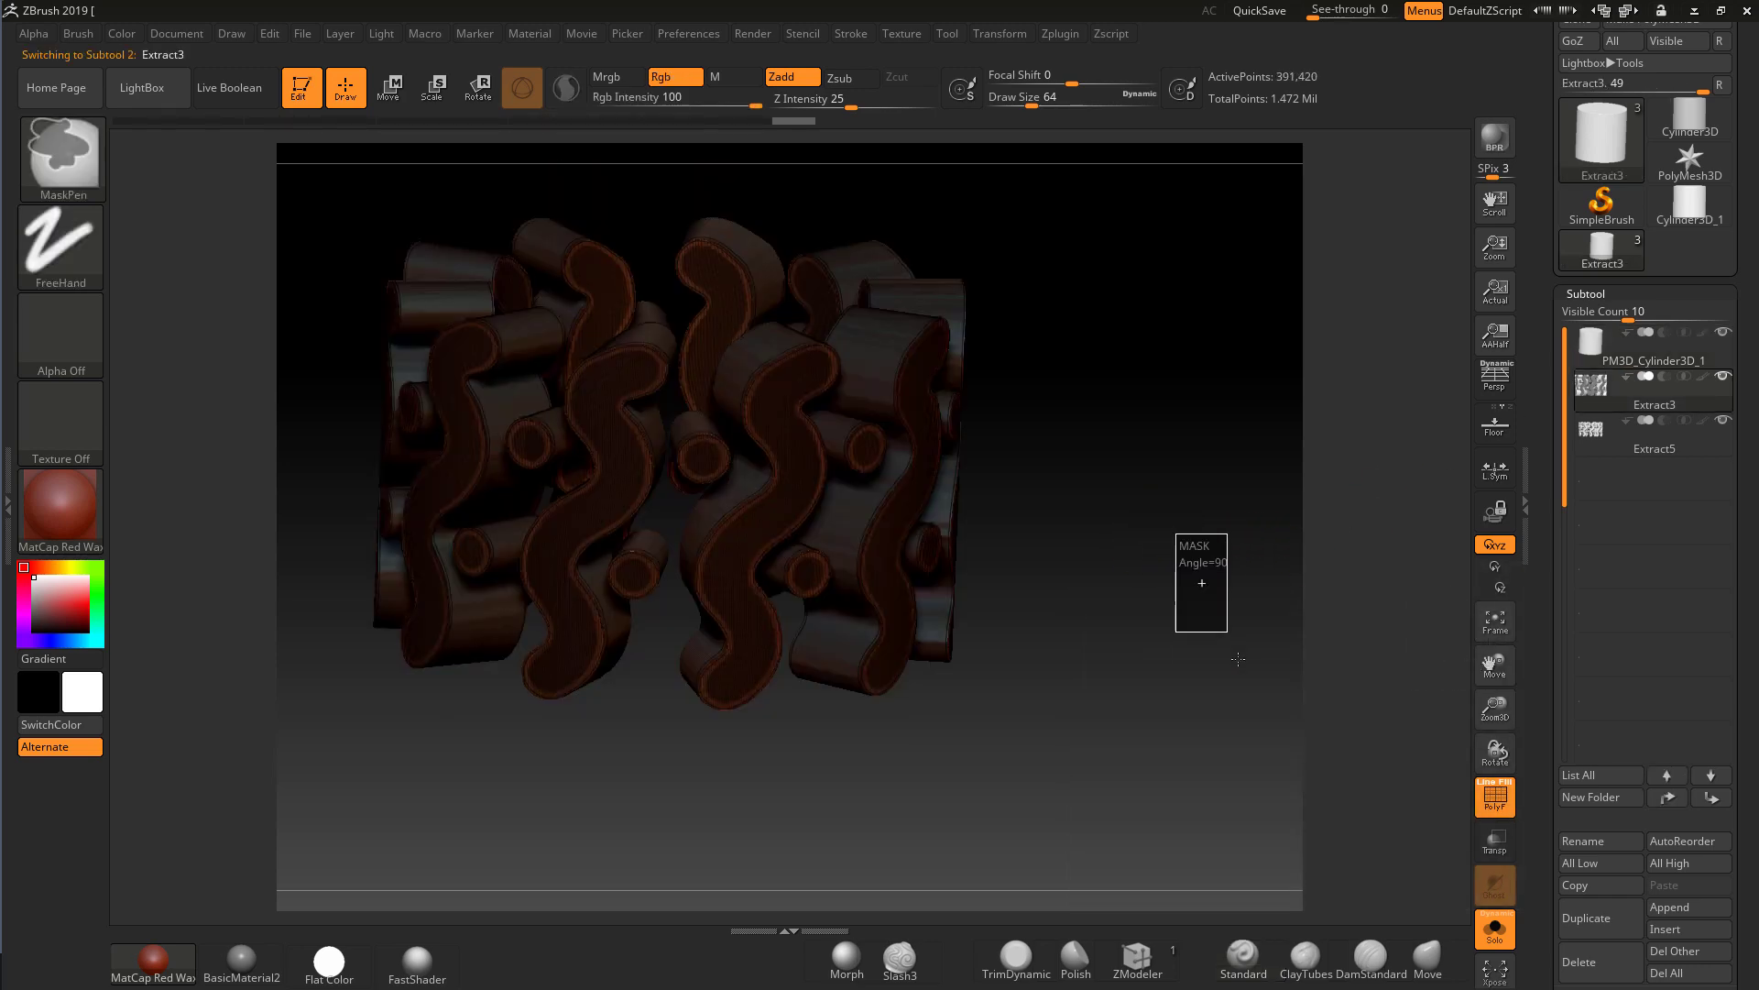
pyautogui.keyDown('ctrl'); pyautogui.click(1197, 569); pyautogui.keyUp('ctrl')
pyautogui.click(1484, 807)
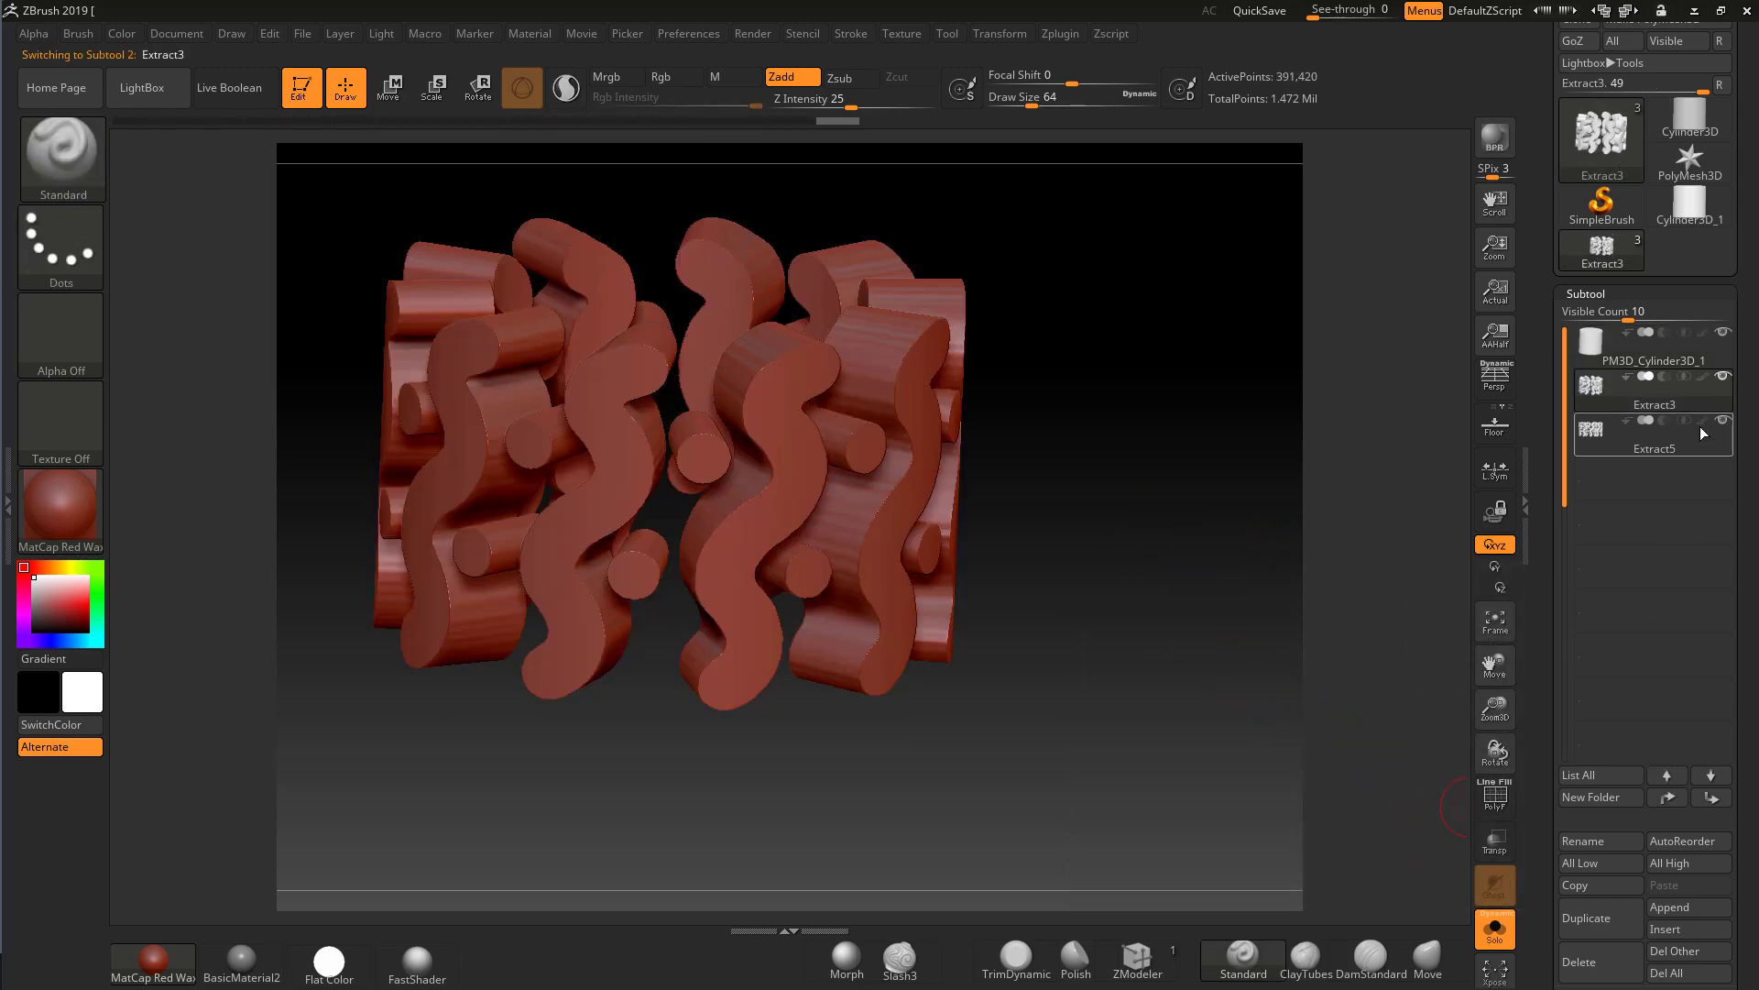
# - Select the Extract5 subtool and turn off Solo to show all subtools together
pyautogui.click(1603, 431)
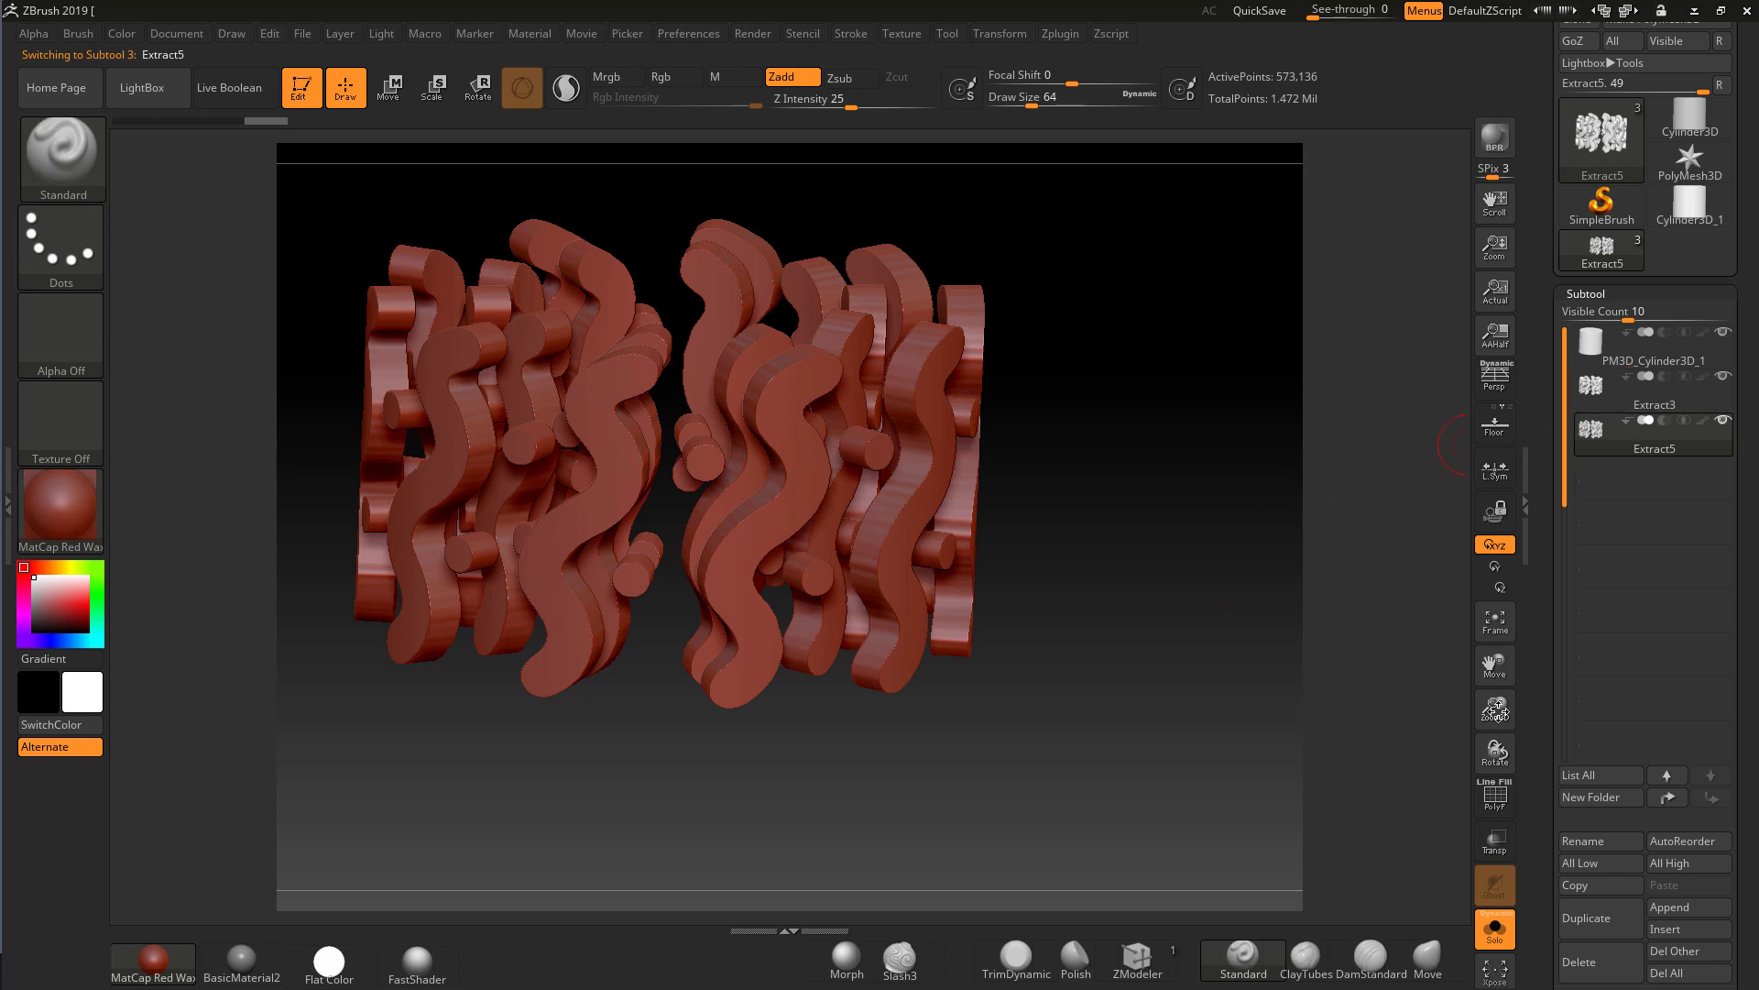
pyautogui.click(1503, 933)
pyautogui.moveTo(1256, 646)
pyautogui.mouseDown()
pyautogui.moveTo(1233, 634)
pyautogui.moveTo(1249, 613)
pyautogui.moveTo(1119, 561)
pyautogui.moveTo(1104, 503)
pyautogui.moveTo(1124, 530)
pyautogui.moveTo(1162, 510)
pyautogui.moveTo(1098, 523)
pyautogui.moveTo(1155, 535)
pyautogui.moveTo(1165, 648)
pyautogui.moveTo(1147, 715)
pyautogui.moveTo(1149, 590)
pyautogui.moveTo(1177, 609)
pyautogui.moveTo(1201, 597)
pyautogui.moveTo(1178, 554)
pyautogui.mouseUp()
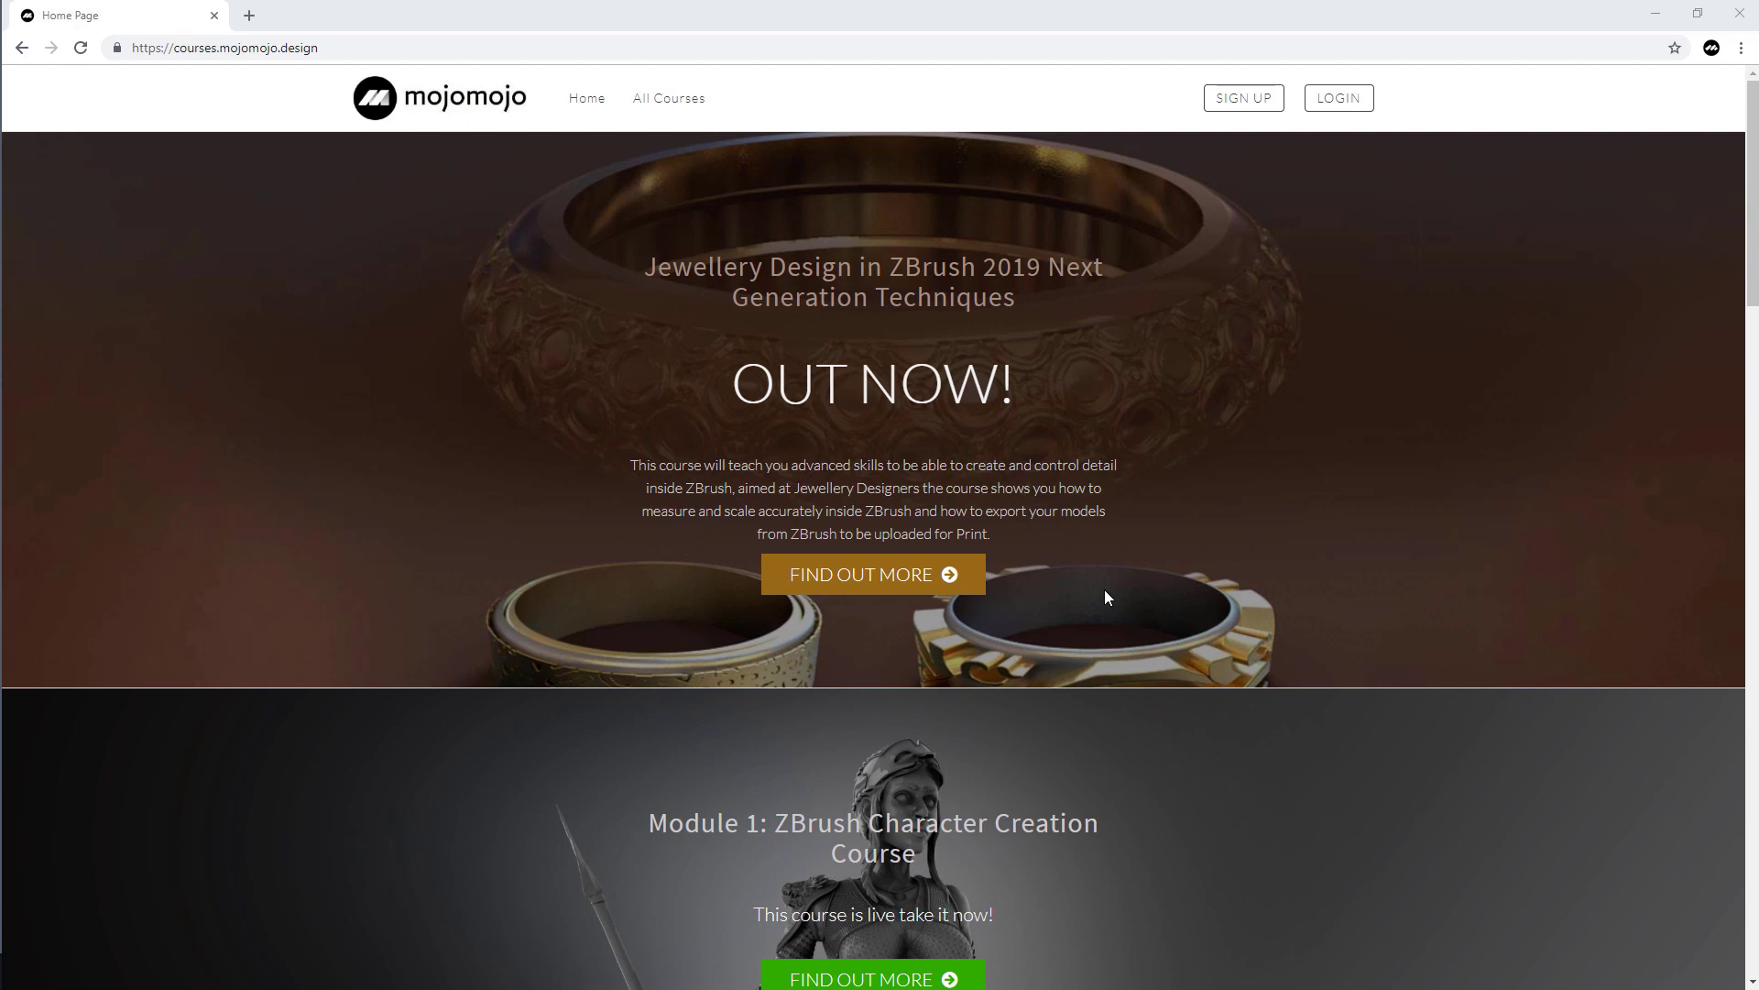
# - In the browser, open the Jewellery Design in ZBrush 2019 Next Generation Techniques course page and examine its summary, curriculum and pricing
pyautogui.click(887, 574)
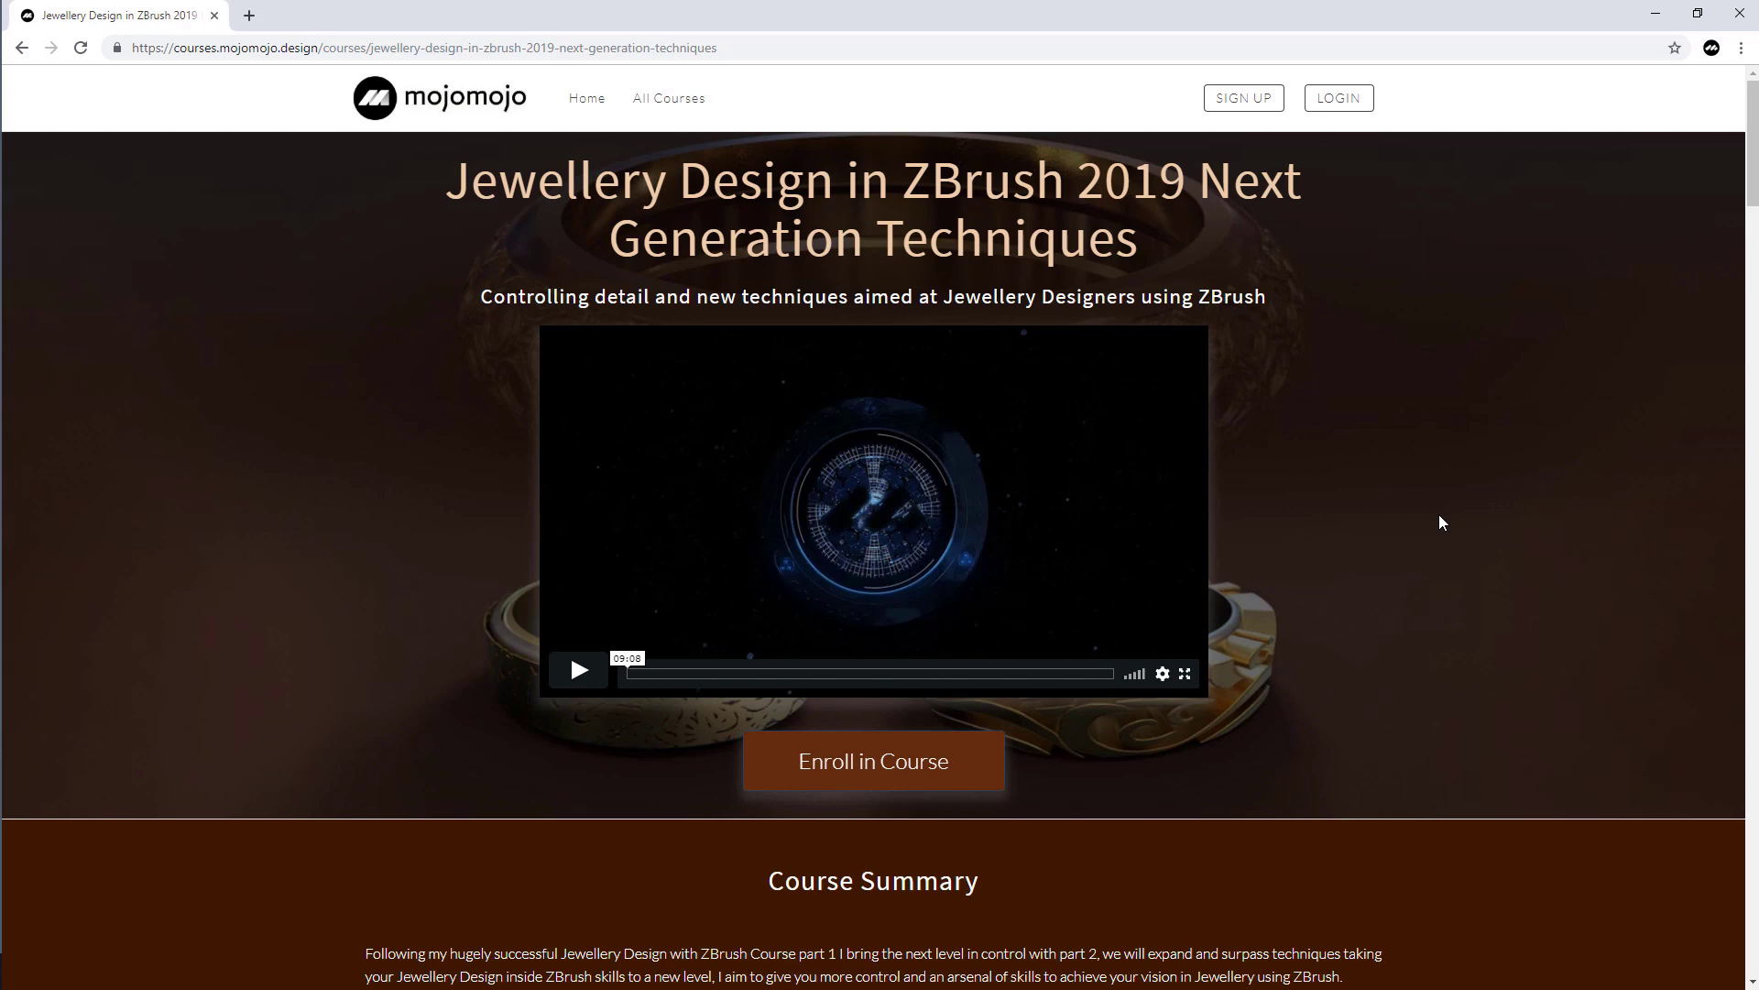
pyautogui.scroll(-3, 1439, 516)
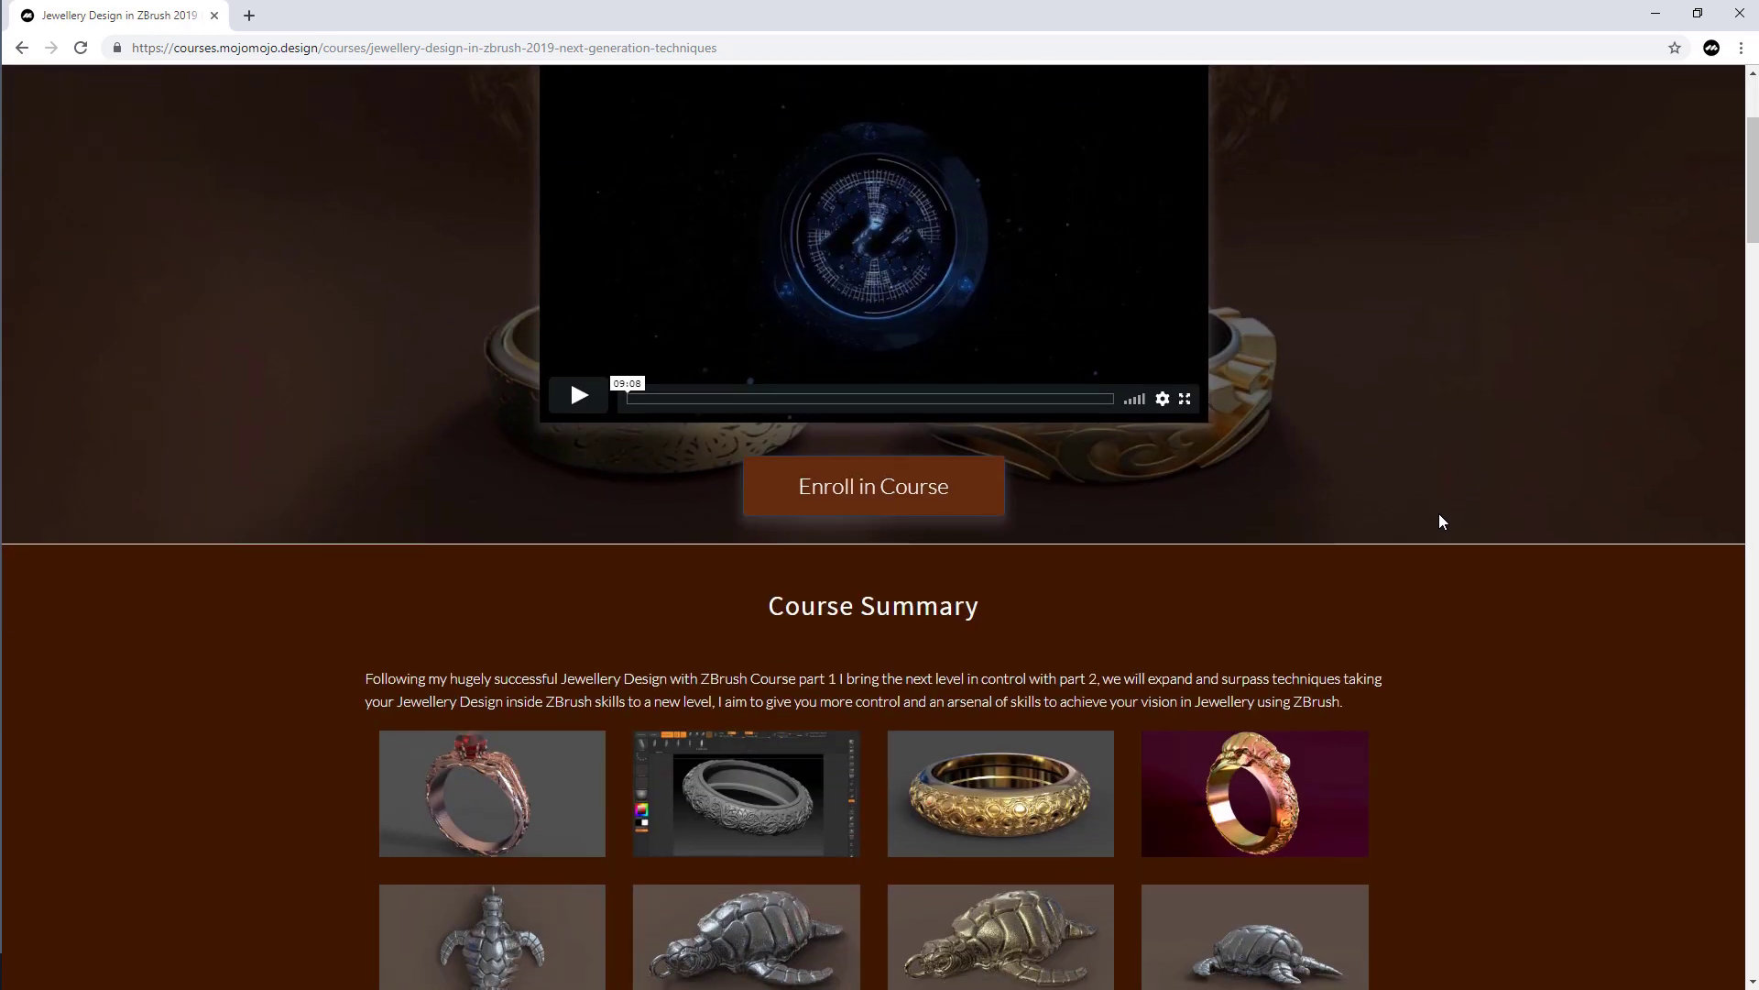
pyautogui.scroll(-3, 1440, 521)
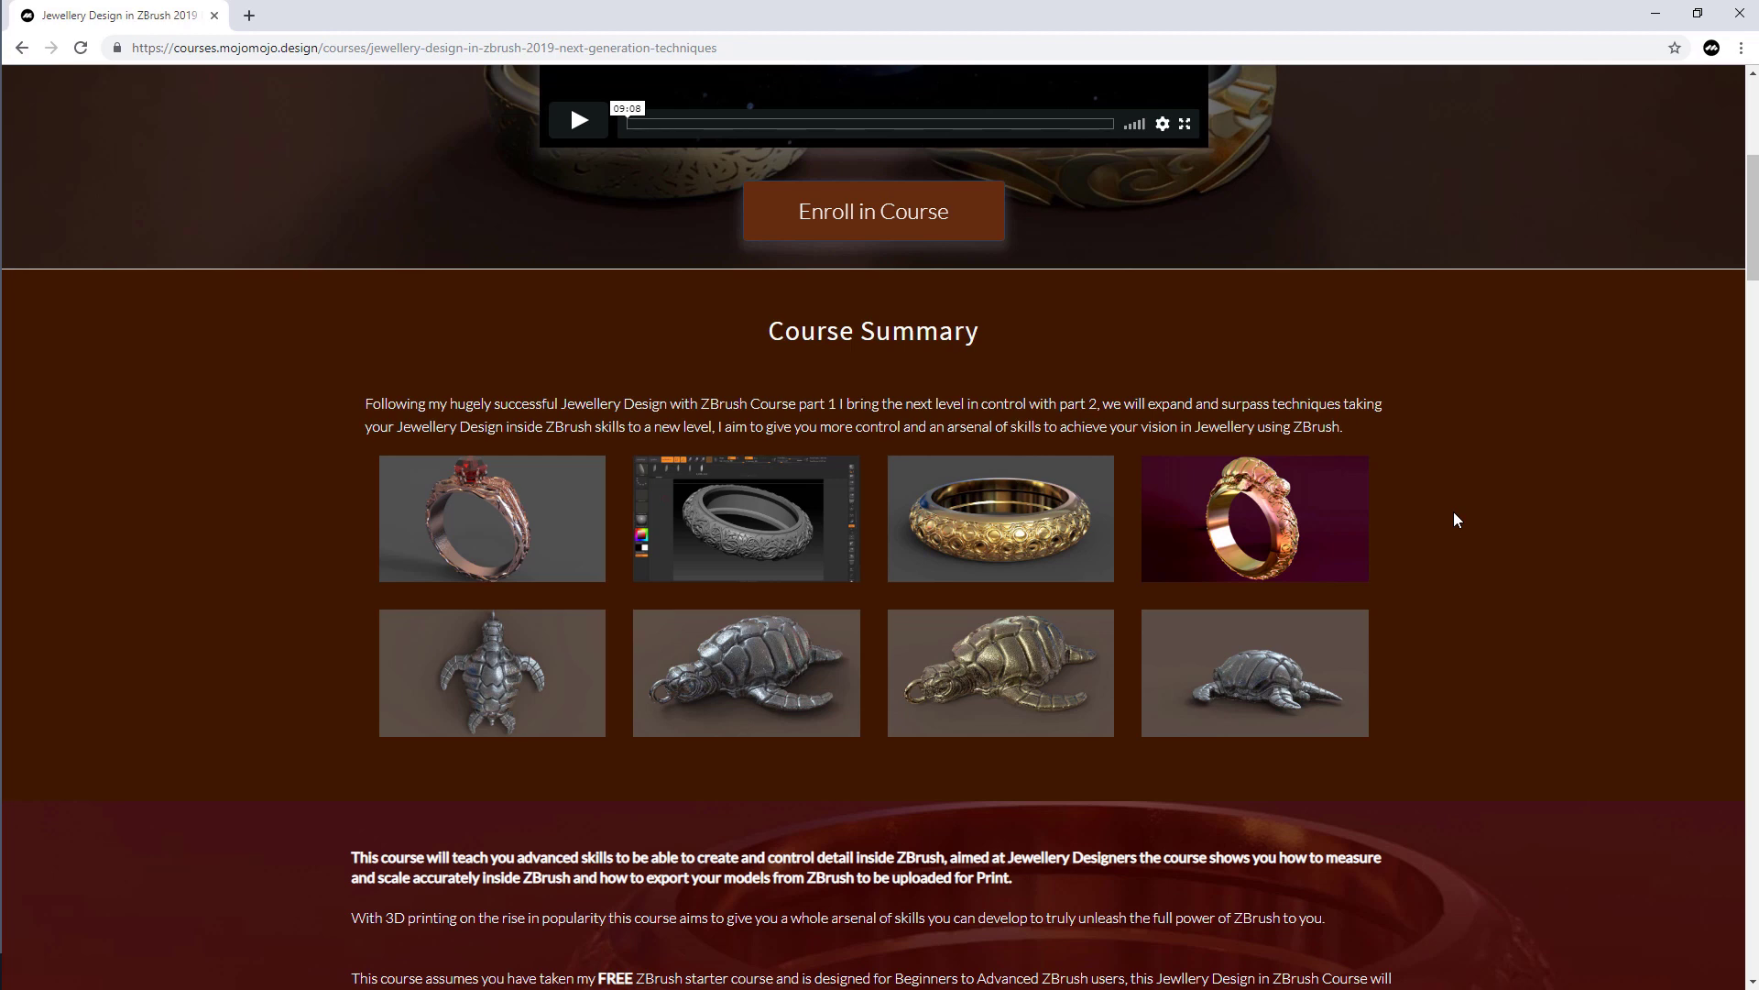
pyautogui.scroll(-5, 1455, 516)
pyautogui.scroll(-3, 1455, 519)
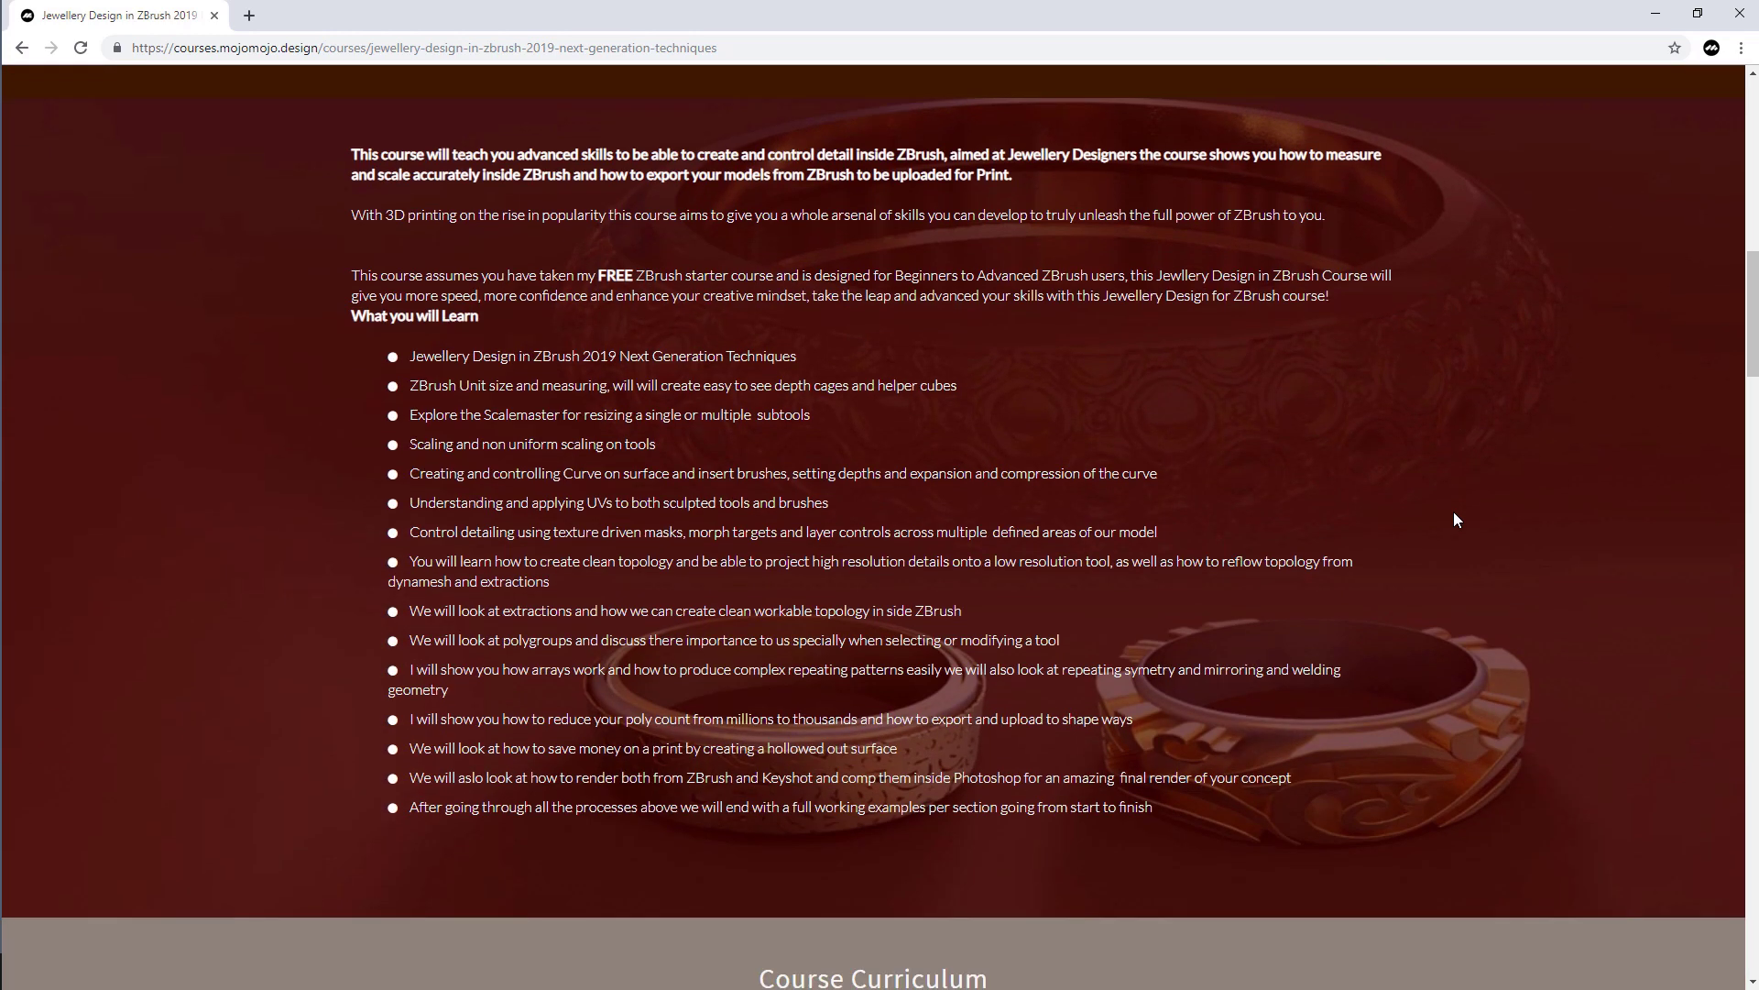
pyautogui.scroll(-7, 1454, 512)
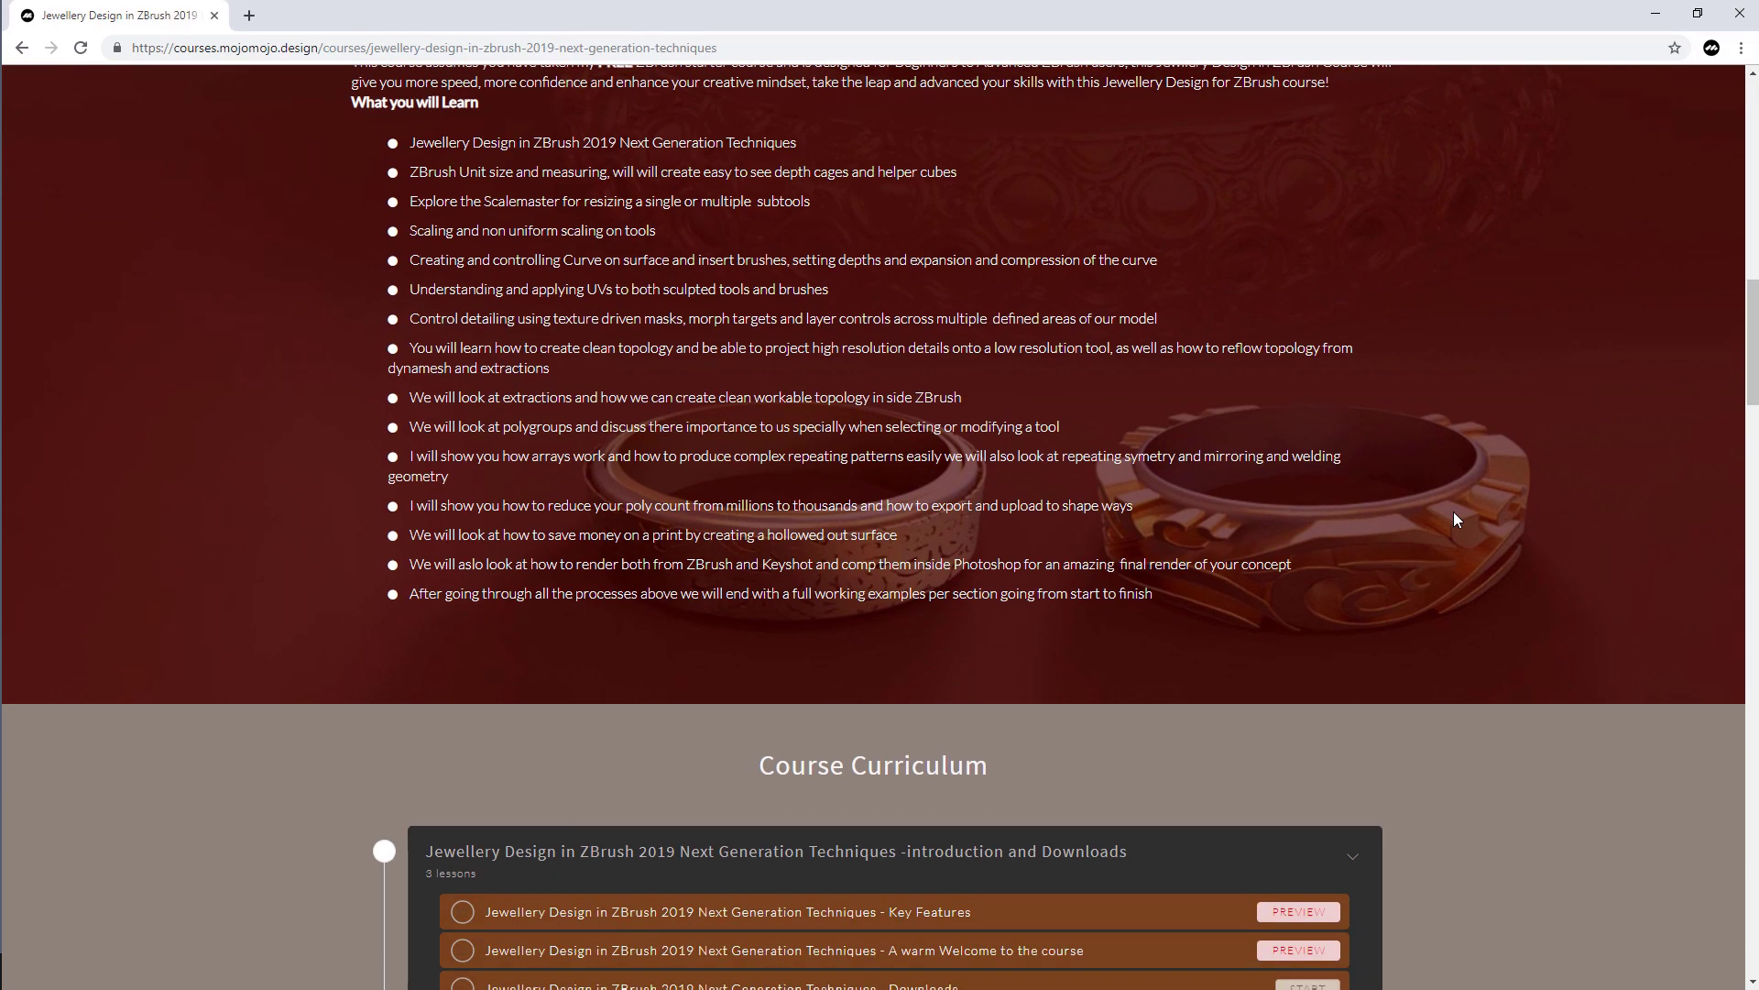
pyautogui.scroll(-14, 1455, 516)
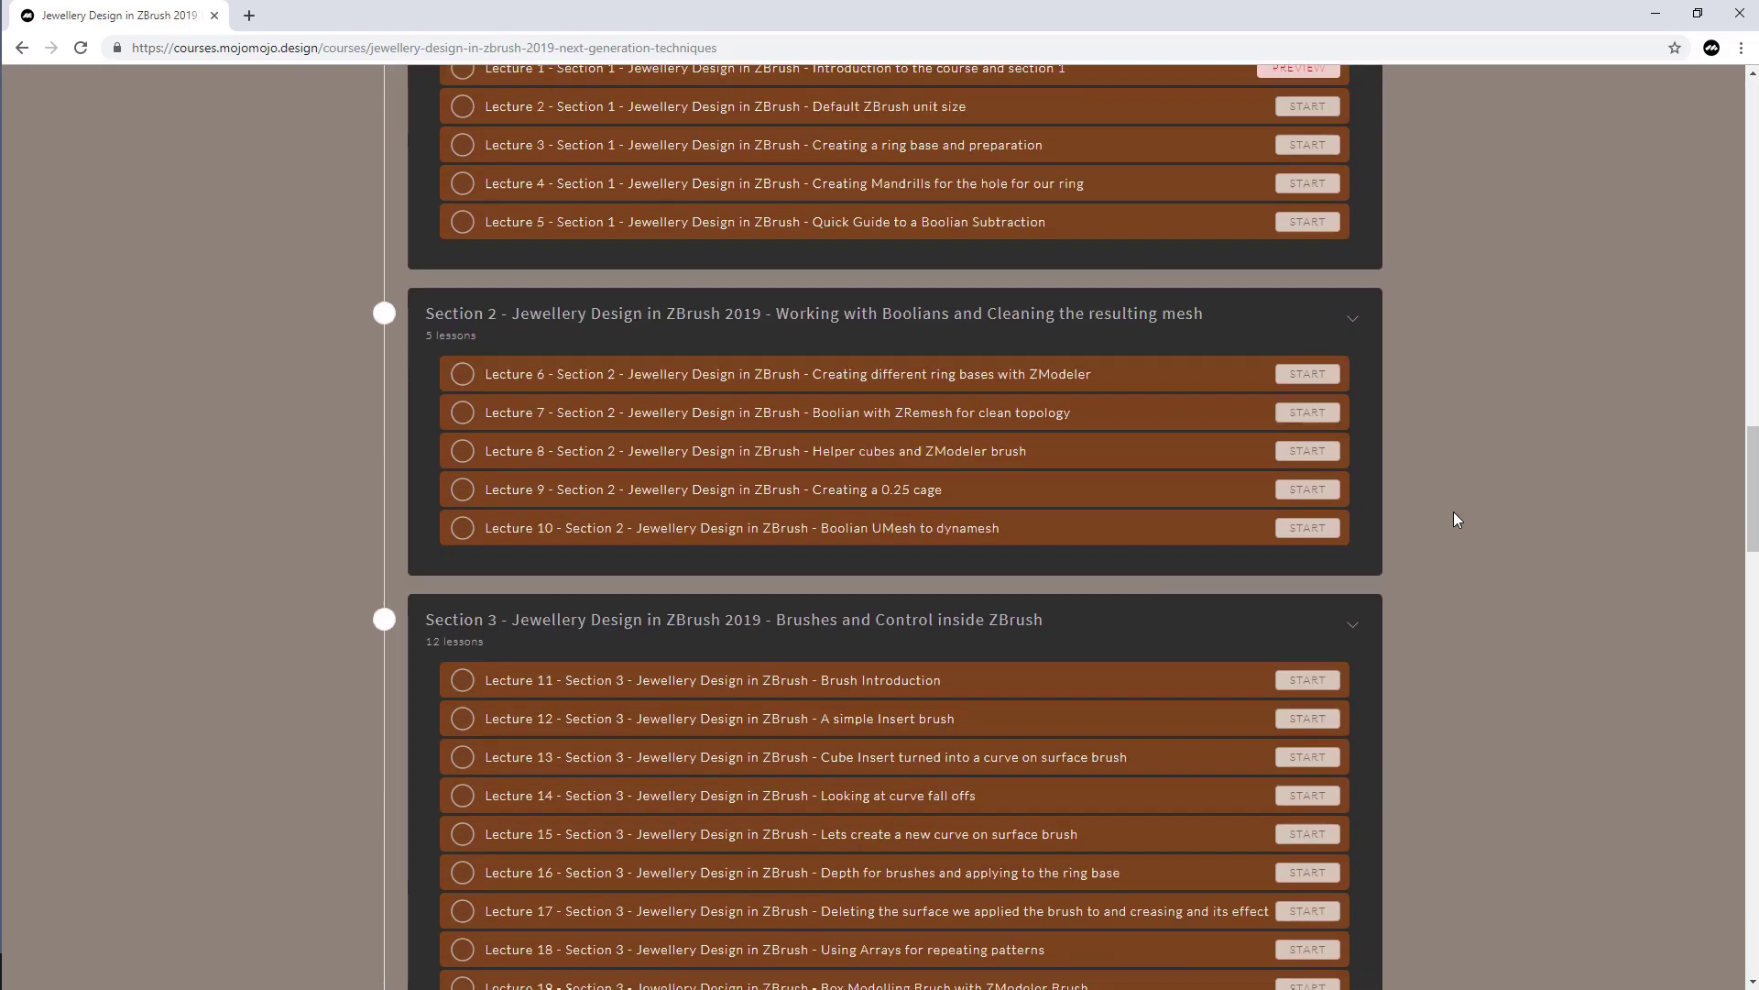
pyautogui.scroll(-12, 1454, 515)
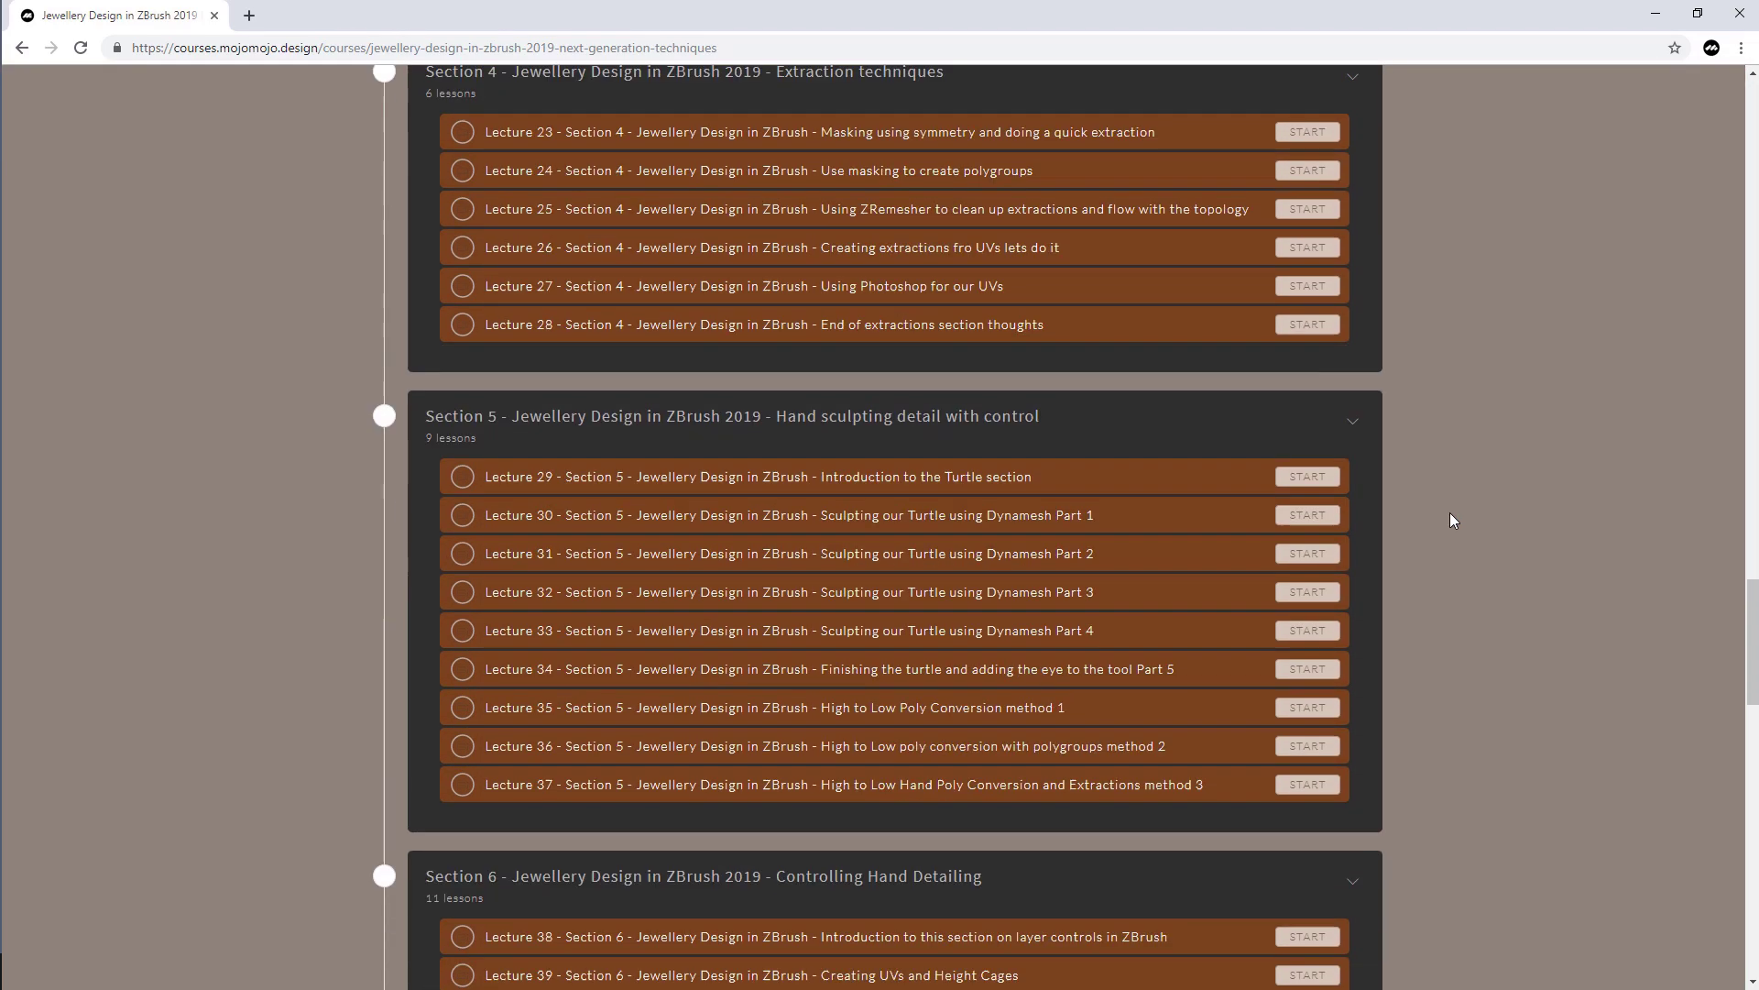
pyautogui.scroll(-7, 1450, 513)
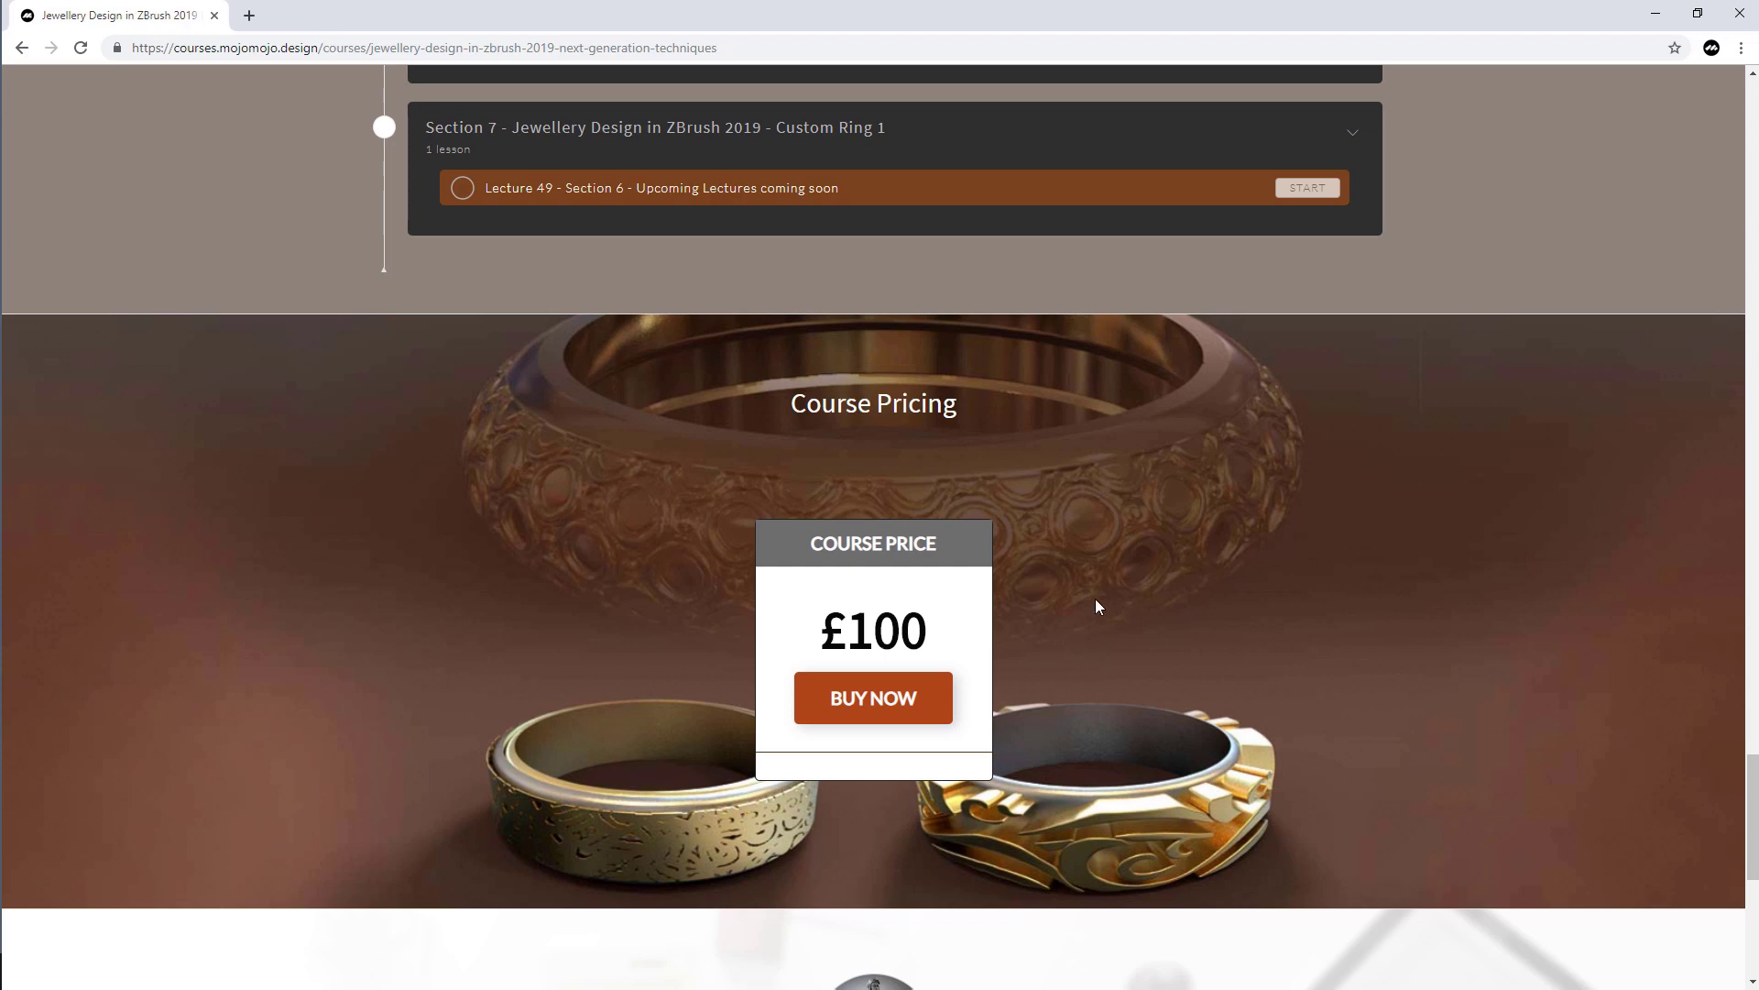
pyautogui.scroll(13, 1162, 619)
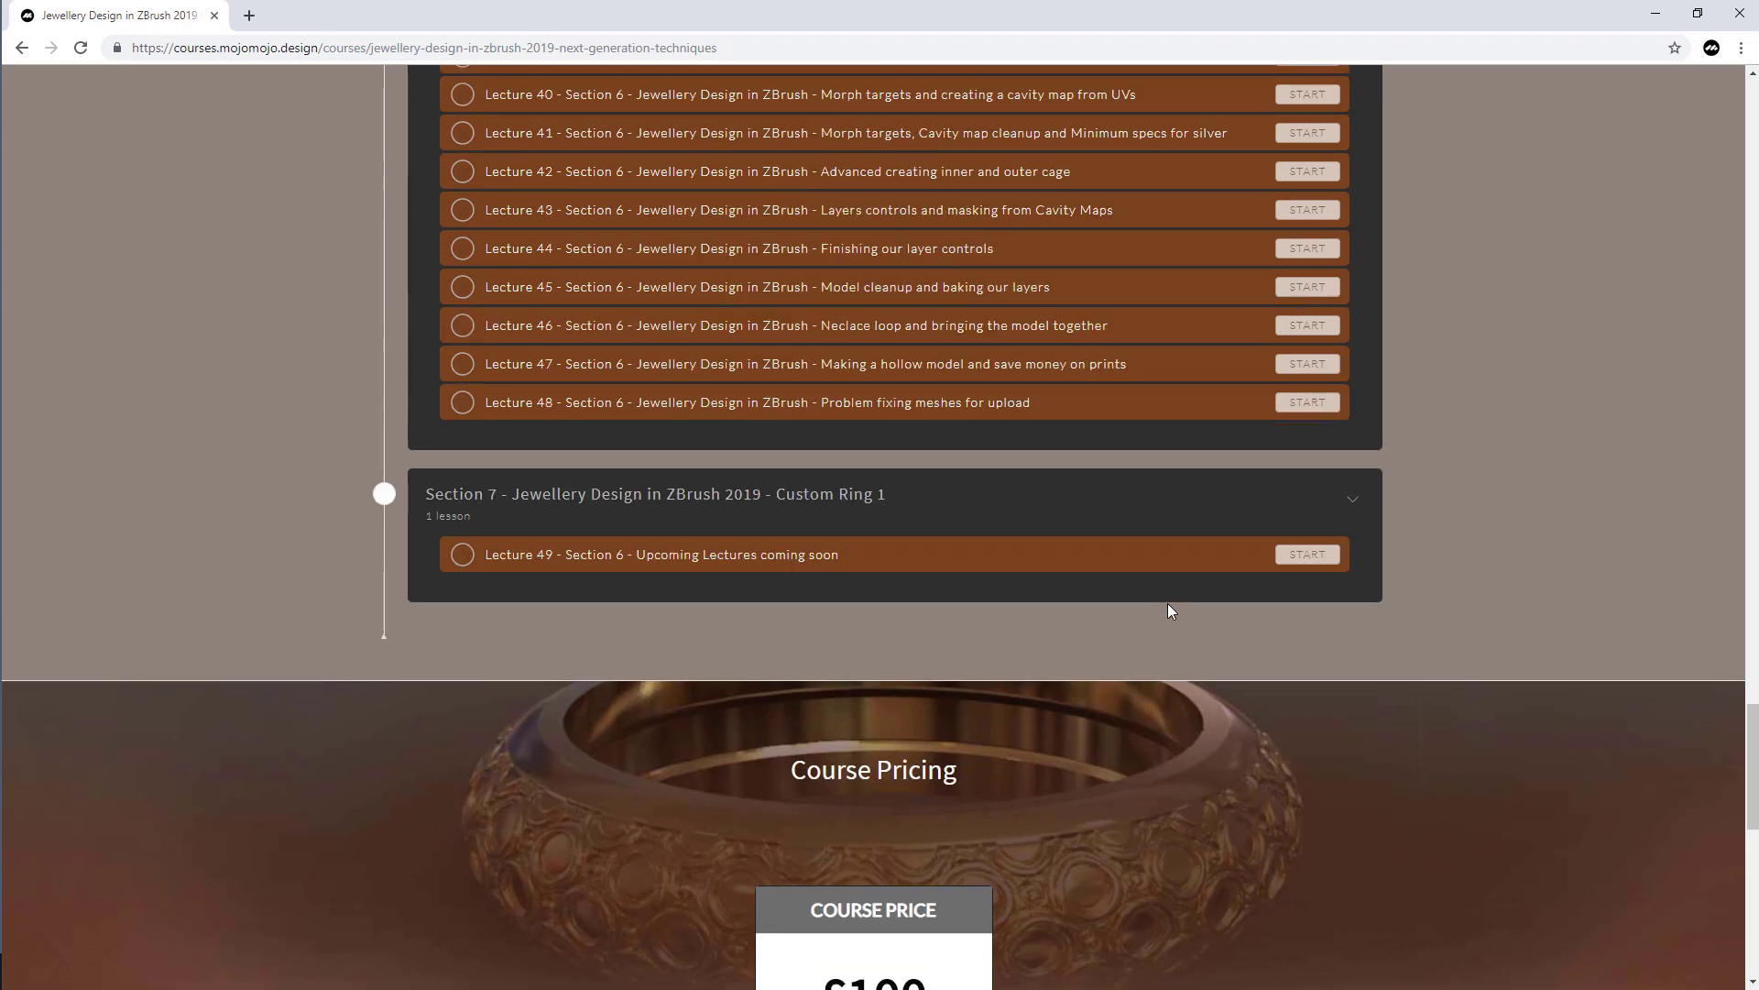